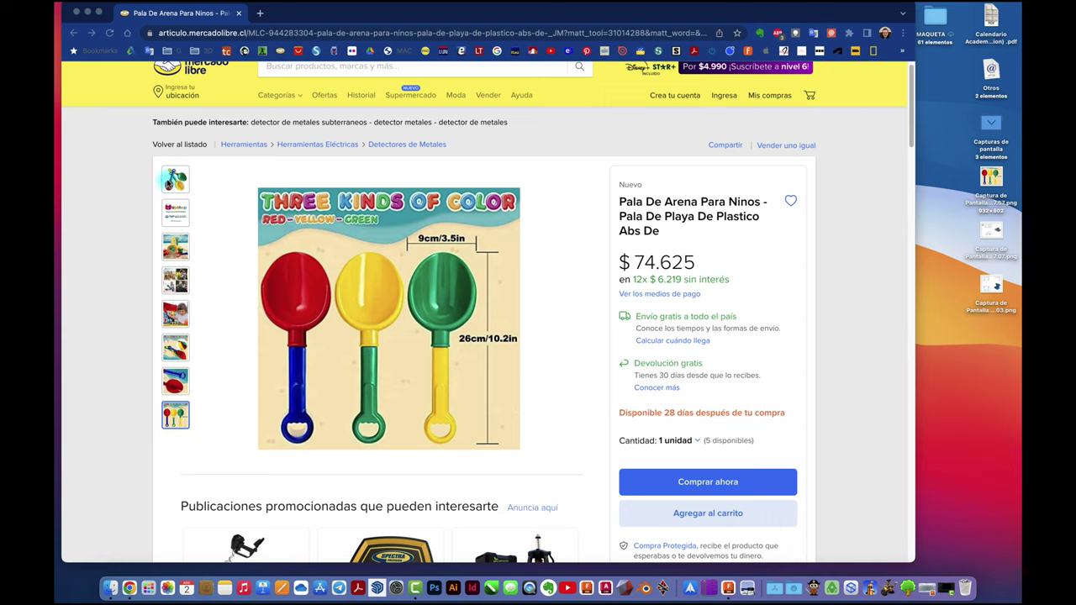
- Show the dimensioned three-shovel listing photo and preview its desktop screenshot, then close the preview
{"action": "left_click", "coordinate": [176, 254]}
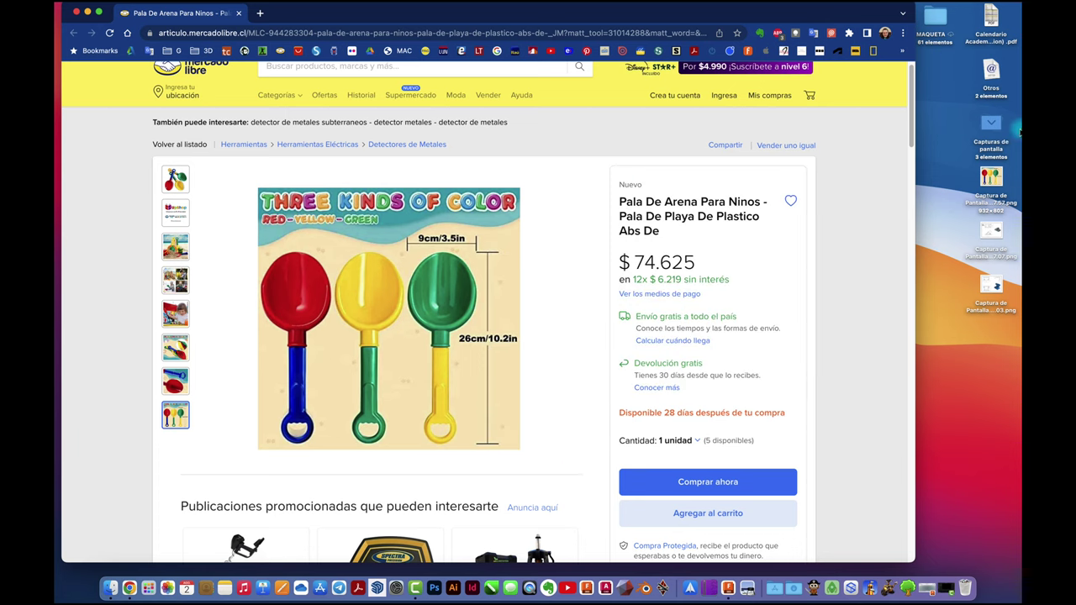
{"action": "left_click", "coordinate": [990, 176]}
{"action": "double_click", "coordinate": [991, 177]}
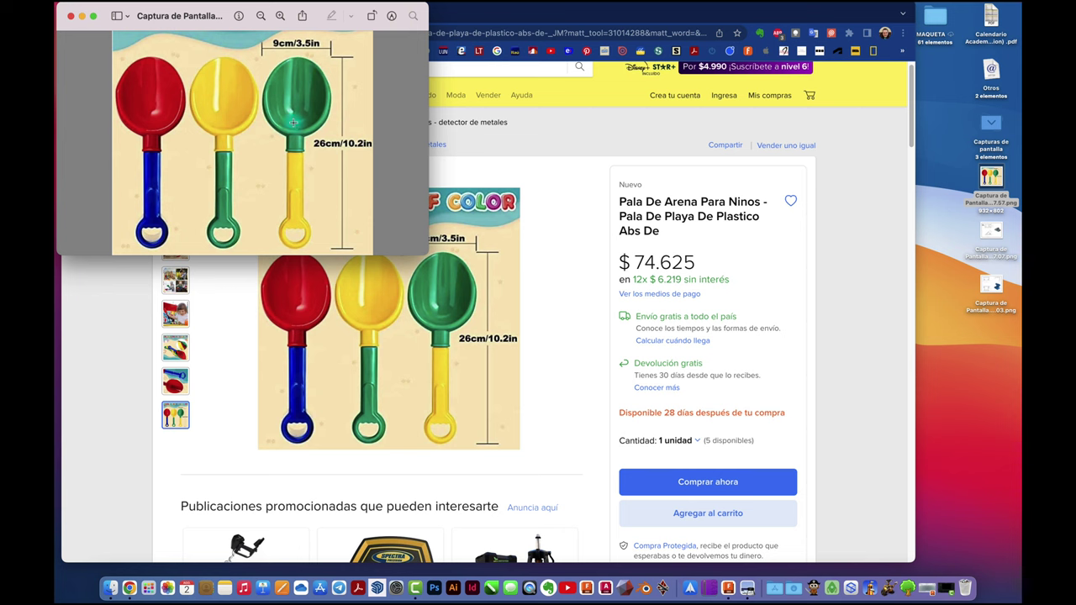
{"action": "left_click", "coordinate": [71, 15]}
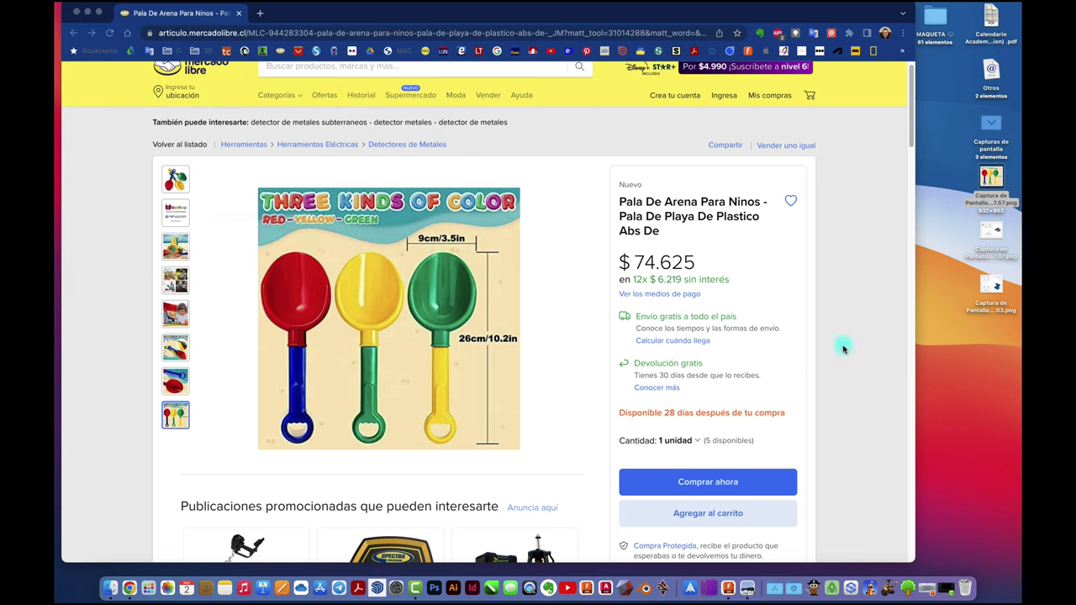
- Bring Fusion 360 up full screen with the origin planes and axes visible
{"action": "left_click", "coordinate": [923, 588]}
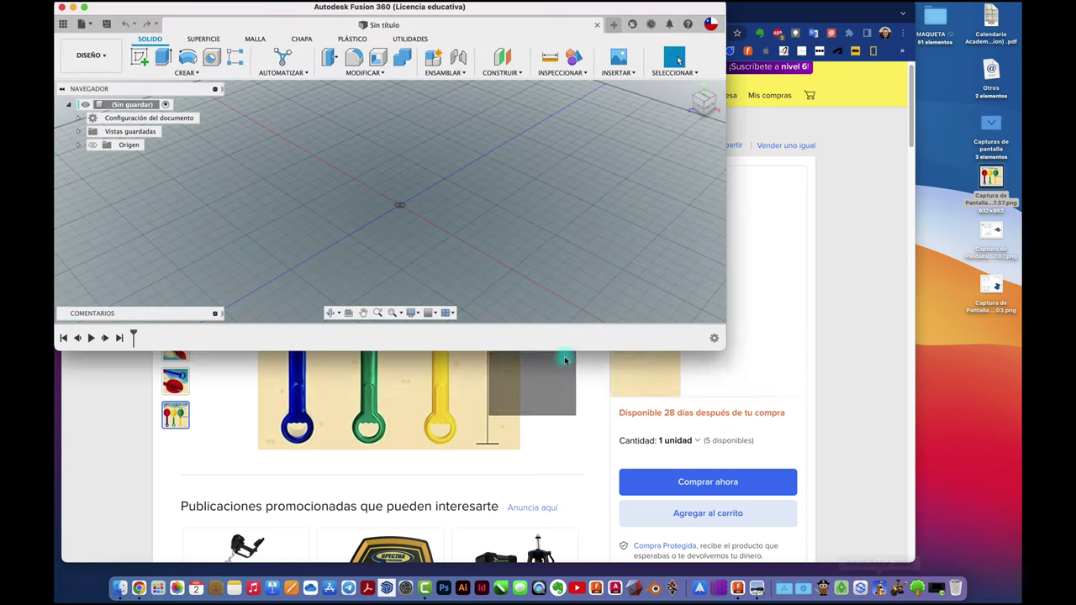
{"action": "left_click", "coordinate": [84, 8]}
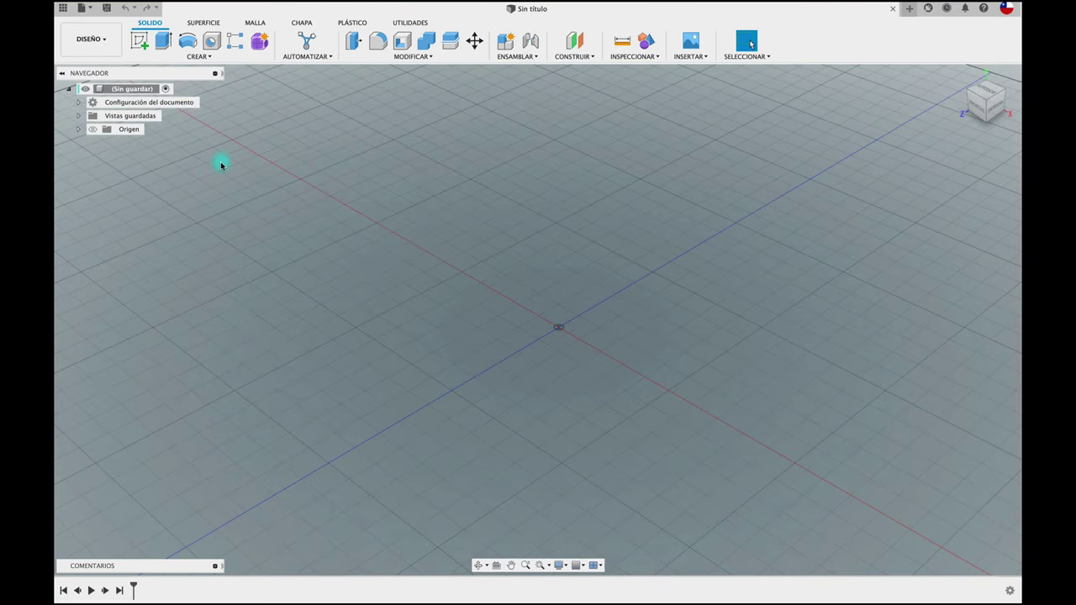
{"action": "left_click", "coordinate": [92, 129]}
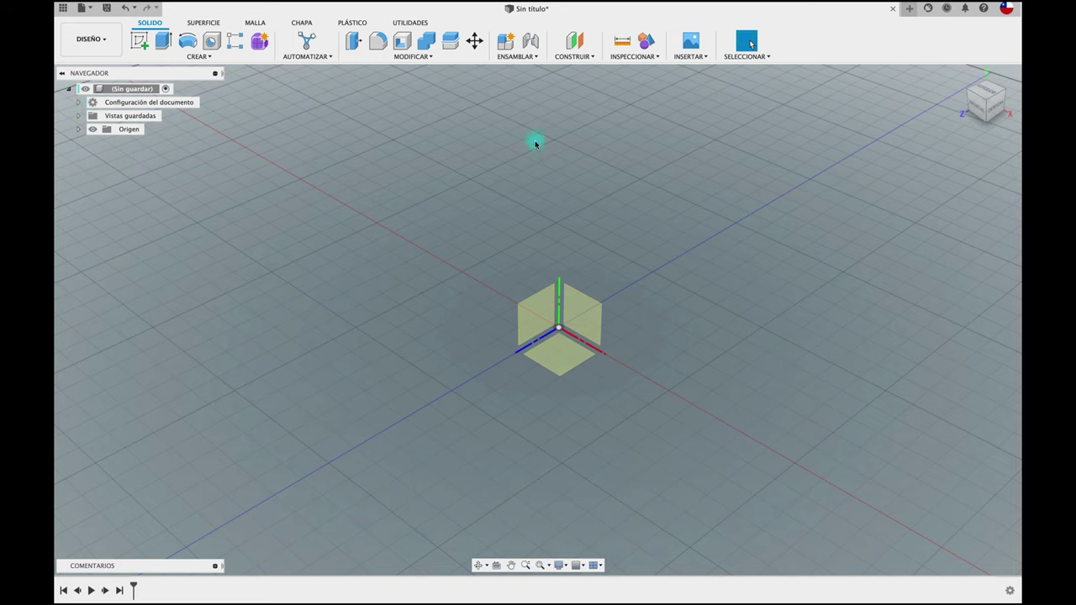
- Start inserting a canvas image from the Insert menu
{"action": "left_click", "coordinate": [646, 59]}
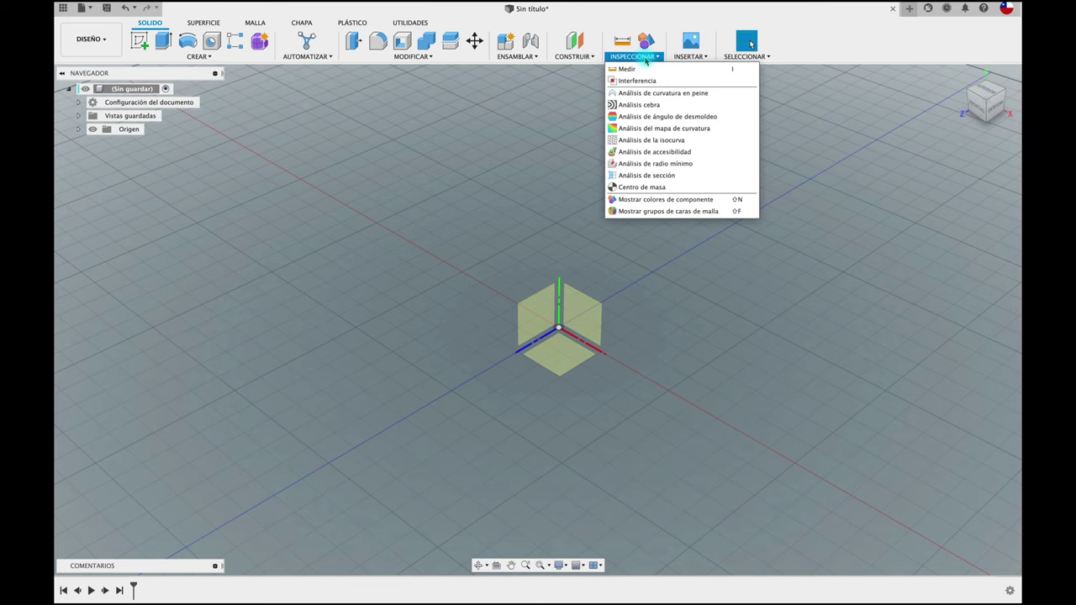
{"action": "left_click", "coordinate": [548, 118]}
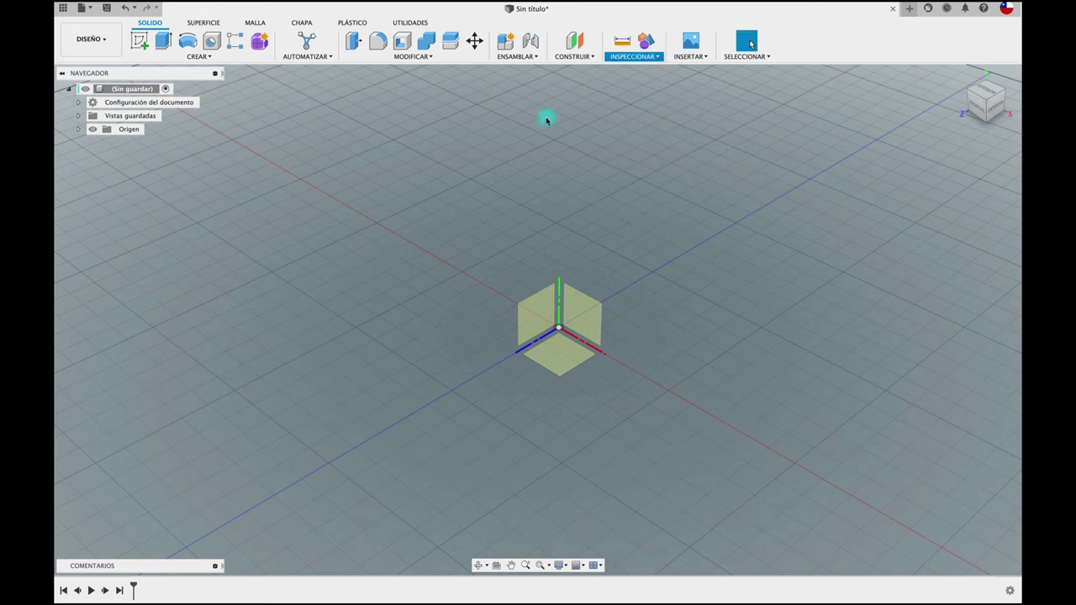
{"action": "left_click", "coordinate": [688, 57]}
{"action": "mouse_move", "coordinate": [692, 92]}
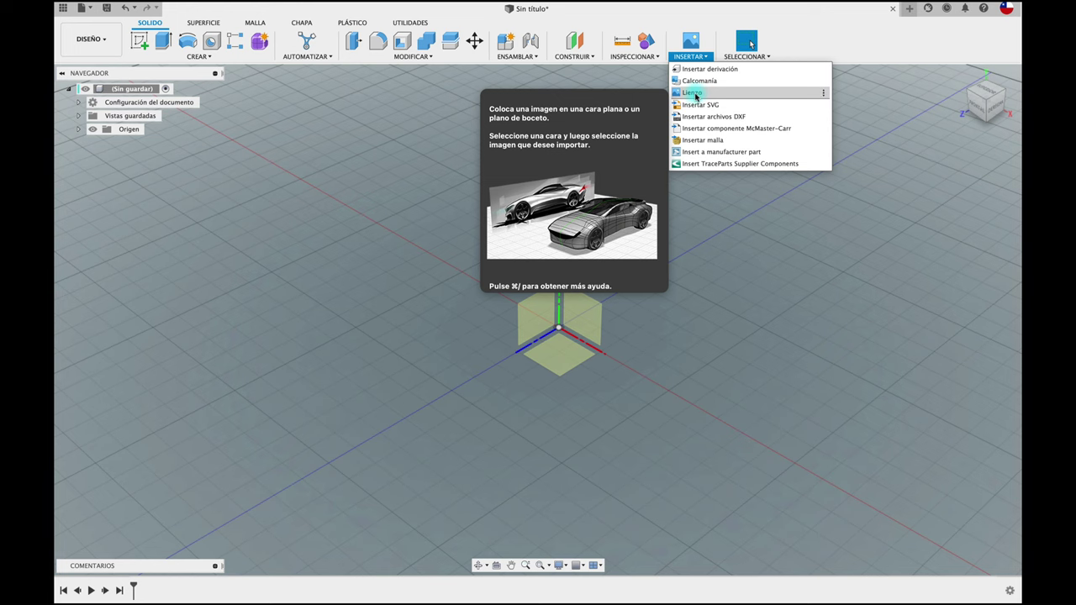
{"action": "left_click", "coordinate": [696, 94]}
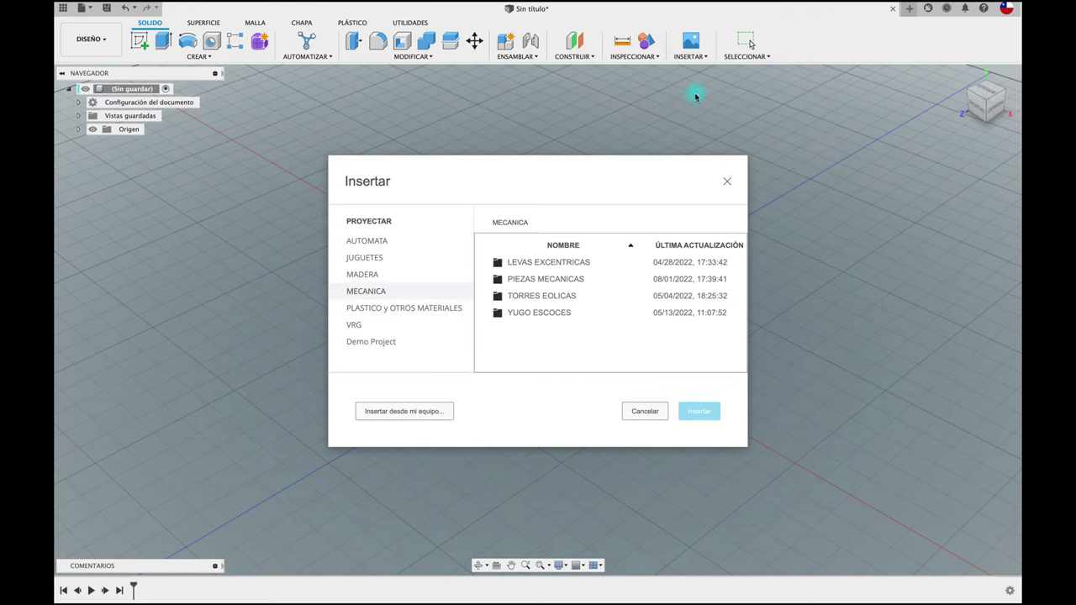
- Insert the shovel screenshot from the computer as a canvas on the XZ plane
{"action": "left_click", "coordinate": [409, 419]}
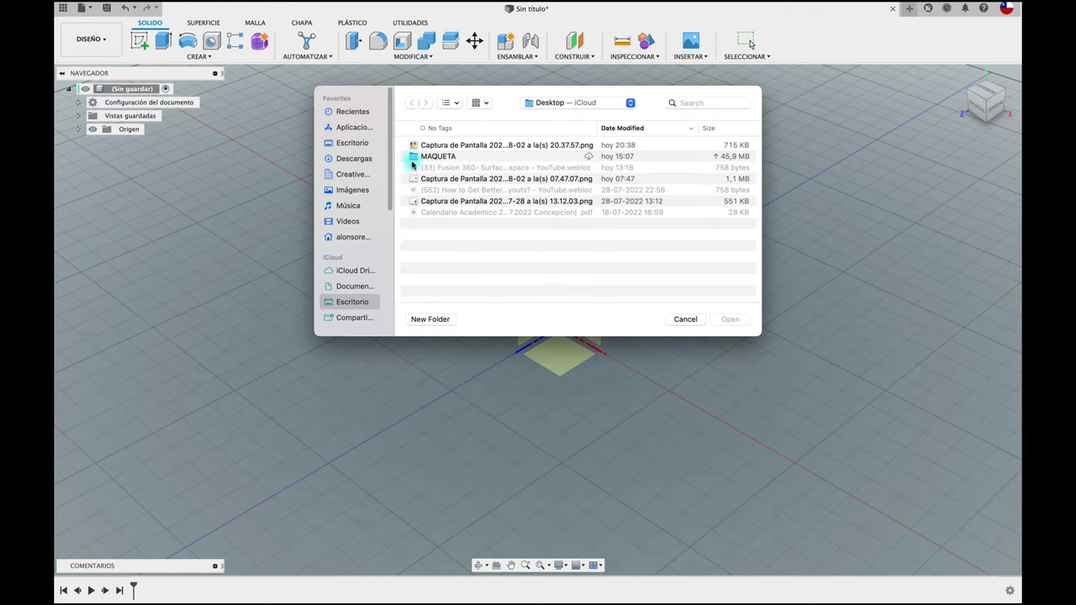
{"action": "left_click", "coordinate": [420, 145]}
{"action": "left_click", "coordinate": [728, 319]}
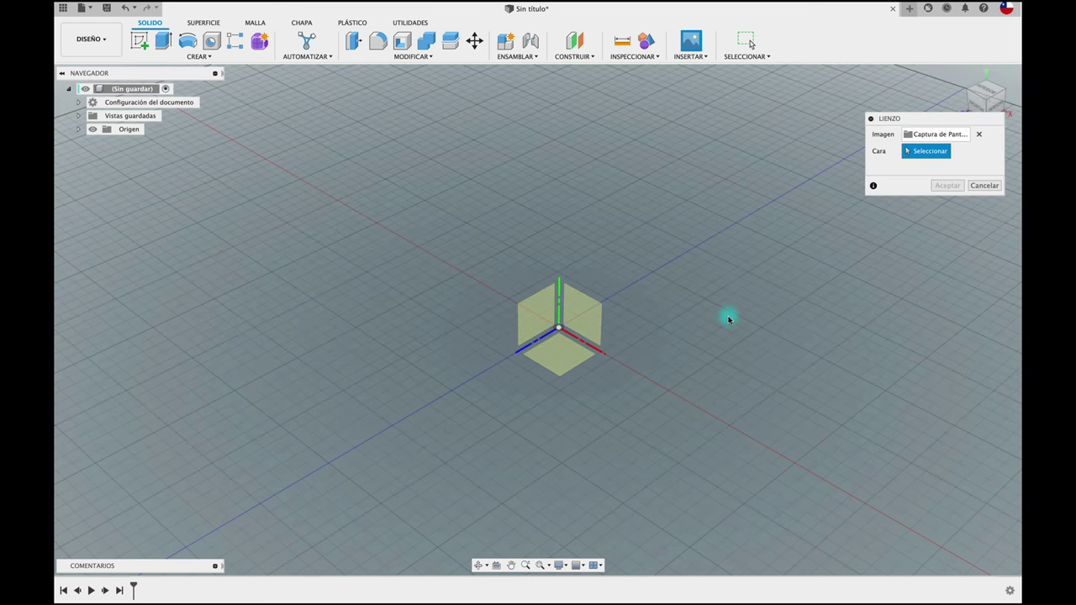
{"action": "left_click", "coordinate": [564, 360]}
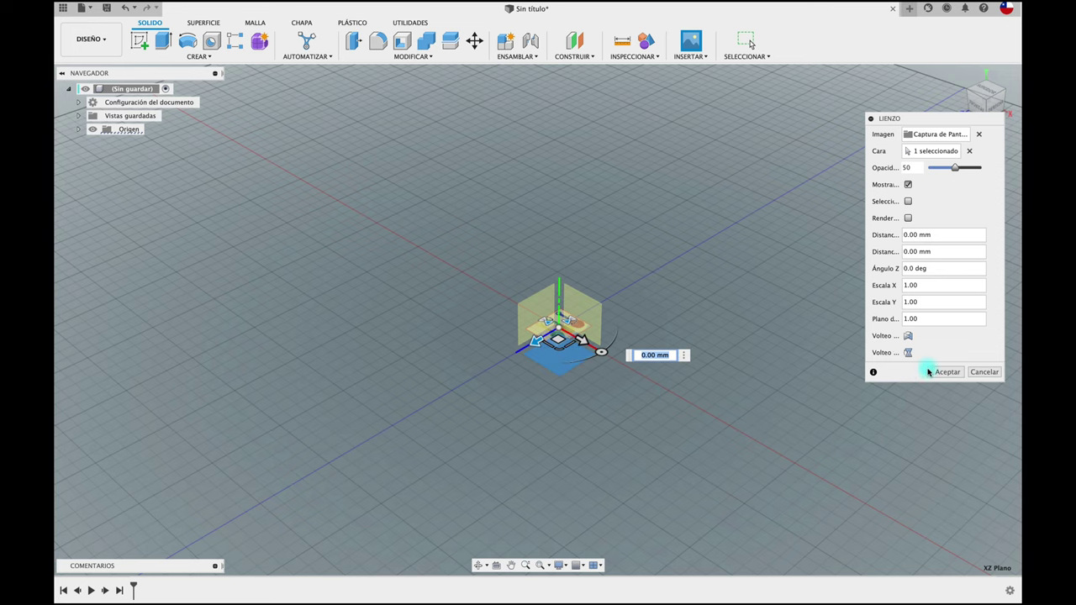
{"action": "left_click", "coordinate": [945, 372]}
- View the canvas from the top, rotated 90 degrees and zoomed in, and select it in the browser
{"action": "left_click", "coordinate": [985, 91]}
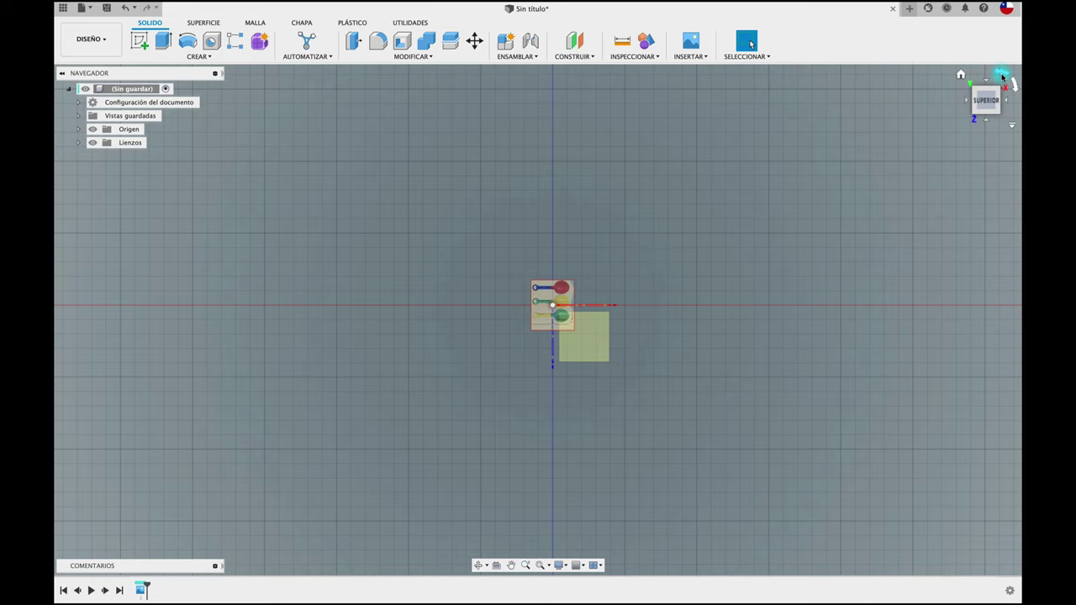
{"action": "left_click", "coordinate": [1001, 74]}
{"action": "scroll", "coordinate": [493, 351], "scroll_direction": "up", "scroll_amount": 3}
{"action": "scroll", "coordinate": [493, 345], "scroll_direction": "up", "scroll_amount": 1}
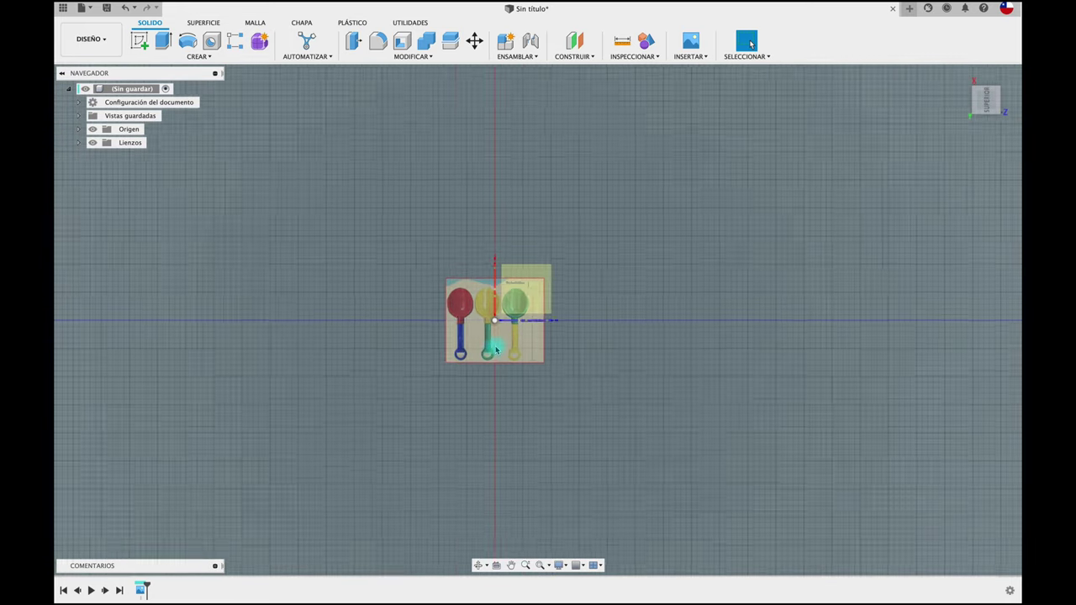
{"action": "scroll", "coordinate": [494, 345], "scroll_direction": "up", "scroll_amount": 2}
{"action": "scroll", "coordinate": [504, 336], "scroll_direction": "up", "scroll_amount": 2}
{"action": "scroll", "coordinate": [576, 303], "scroll_direction": "up", "scroll_amount": 1}
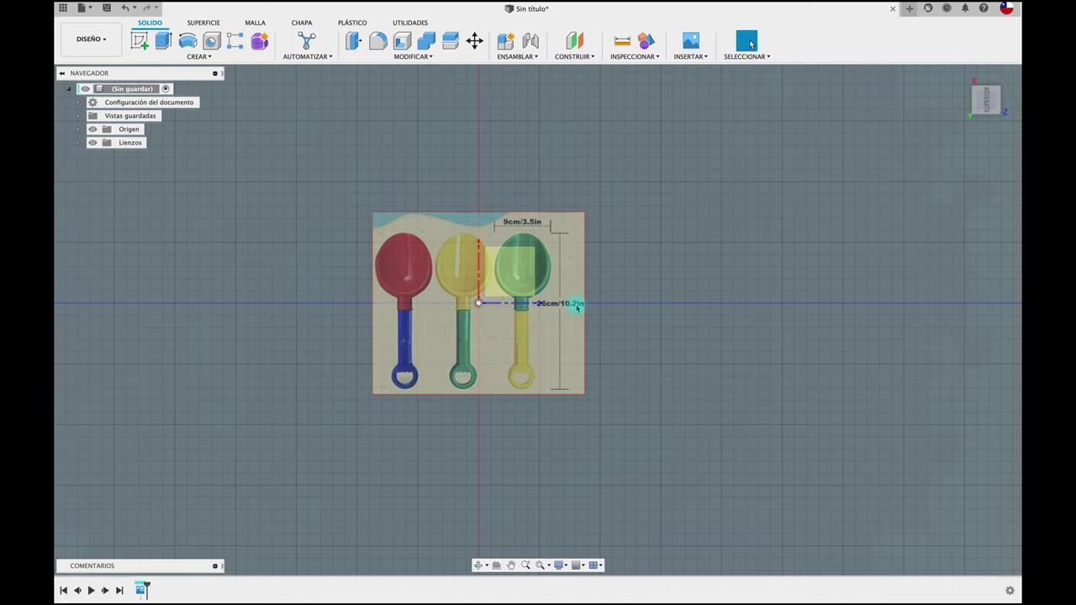
{"action": "scroll", "coordinate": [576, 305], "scroll_direction": "up", "scroll_amount": 2}
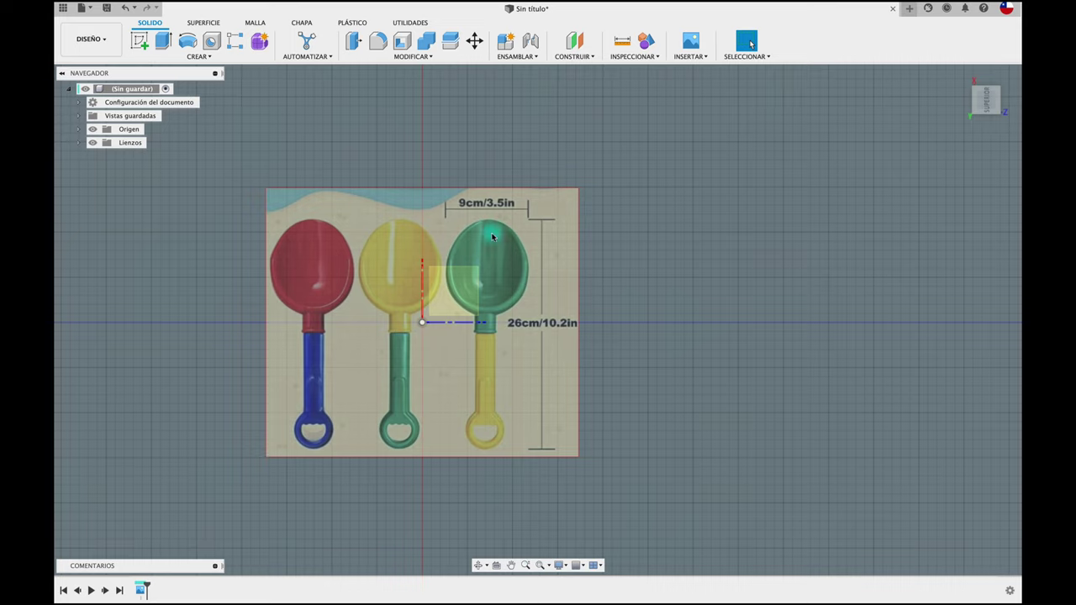
{"action": "left_click", "coordinate": [80, 144]}
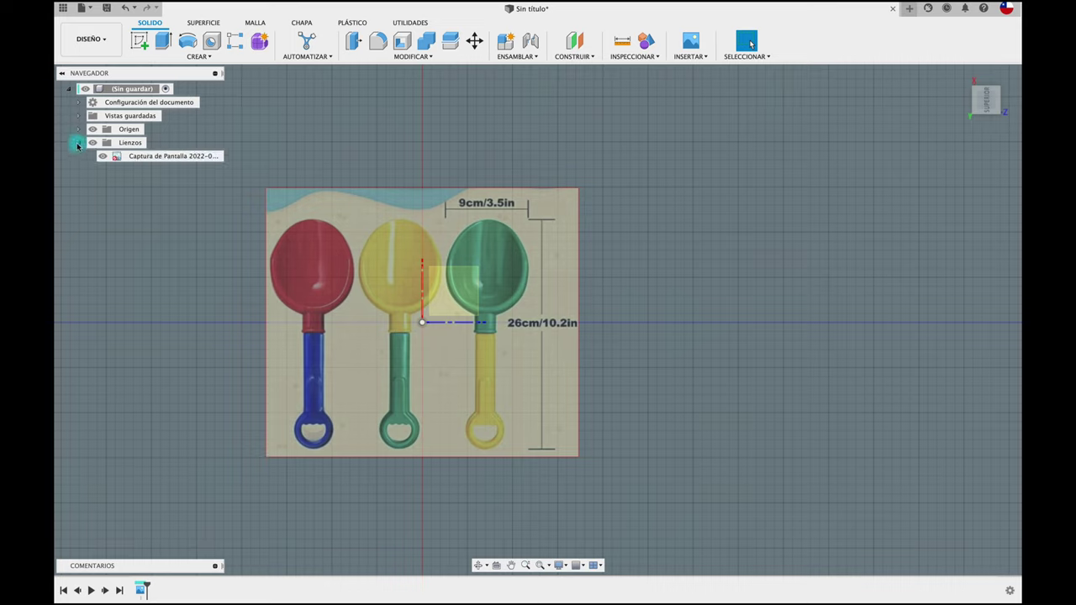
{"action": "left_click", "coordinate": [155, 158]}
- Calibrate the canvas between two points on the right shovel with a length of 2
{"action": "right_click", "coordinate": [156, 158]}
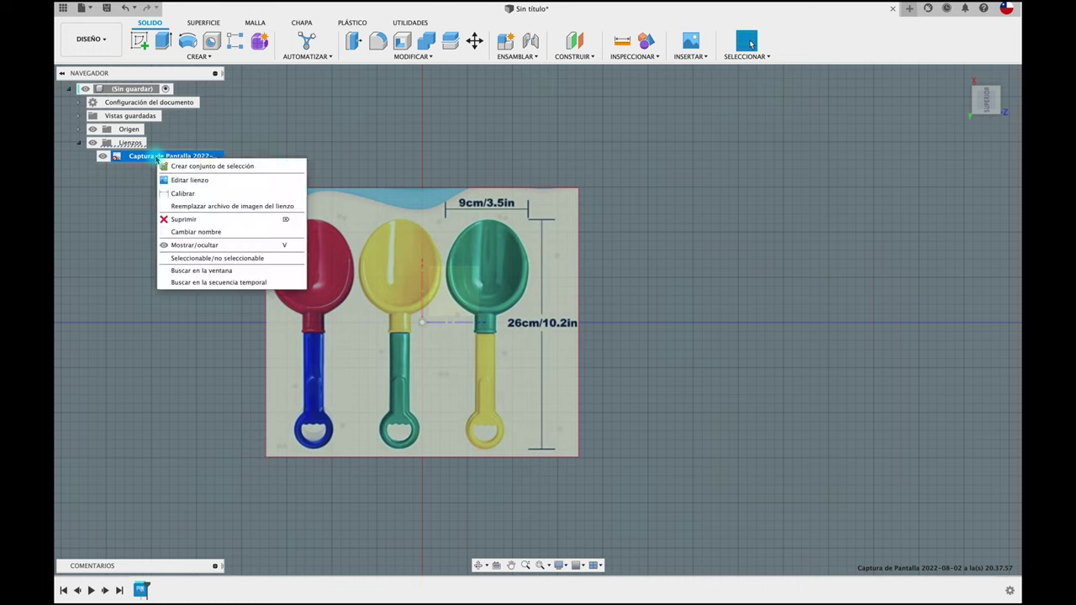
{"action": "left_click", "coordinate": [182, 198]}
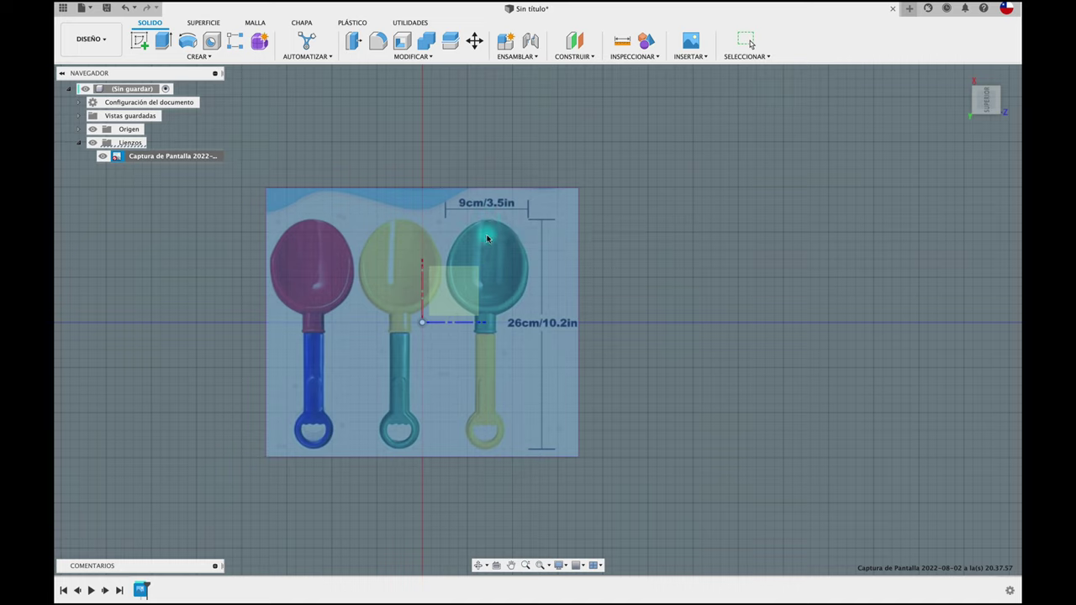
{"action": "left_click", "coordinate": [487, 443]}
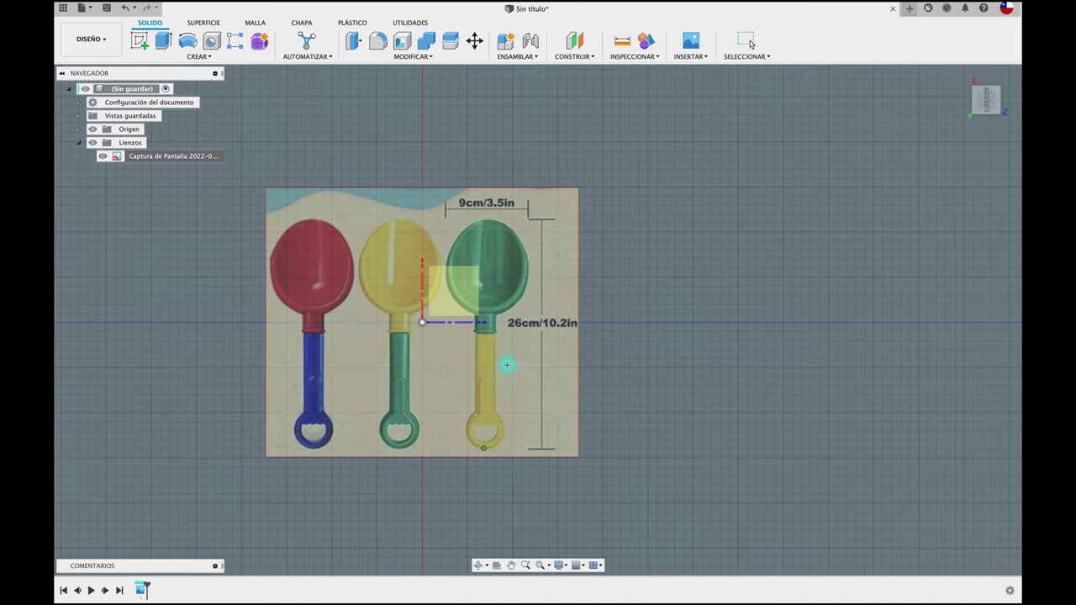
{"action": "left_click", "coordinate": [485, 222]}
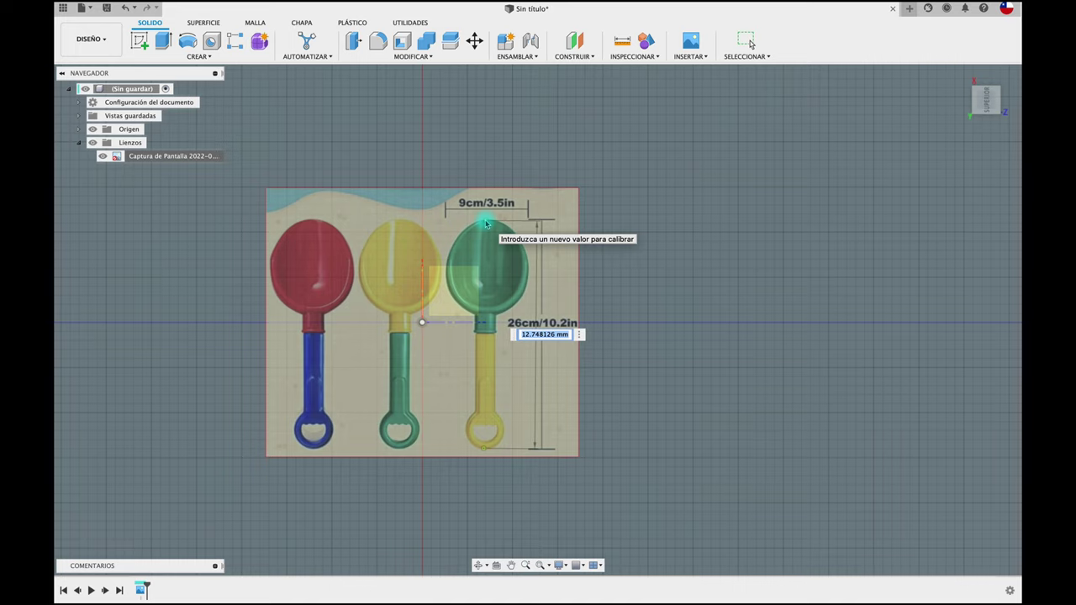
{"action": "type", "text": "260"}
{"action": "key", "text": "Return"}
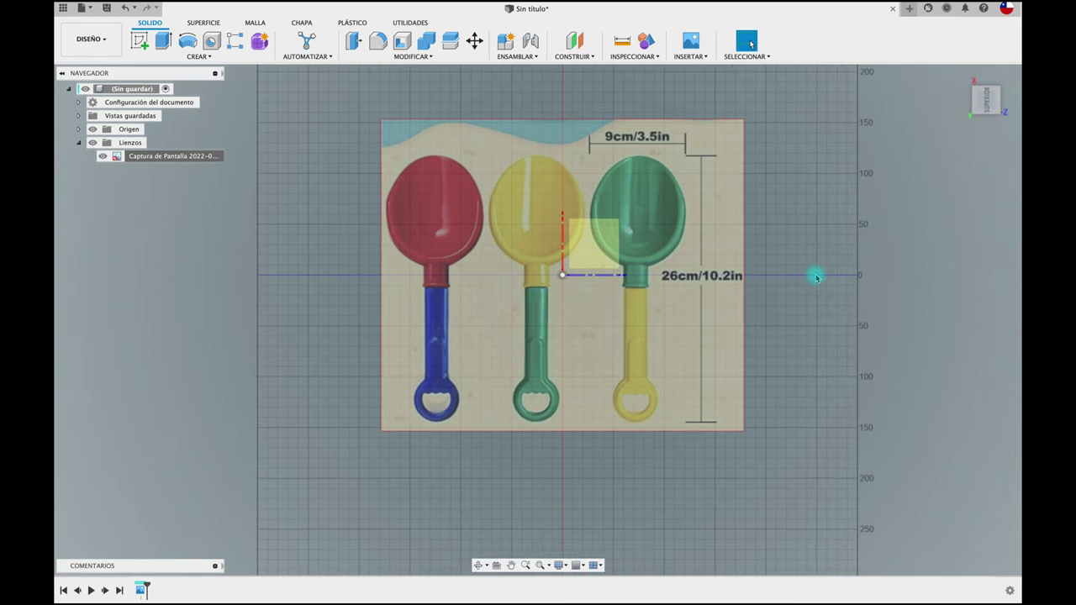
- Recalibrate the canvas from the green shovel's top to its handle bottom, about 261.6 mm
{"action": "right_click", "coordinate": [198, 159]}
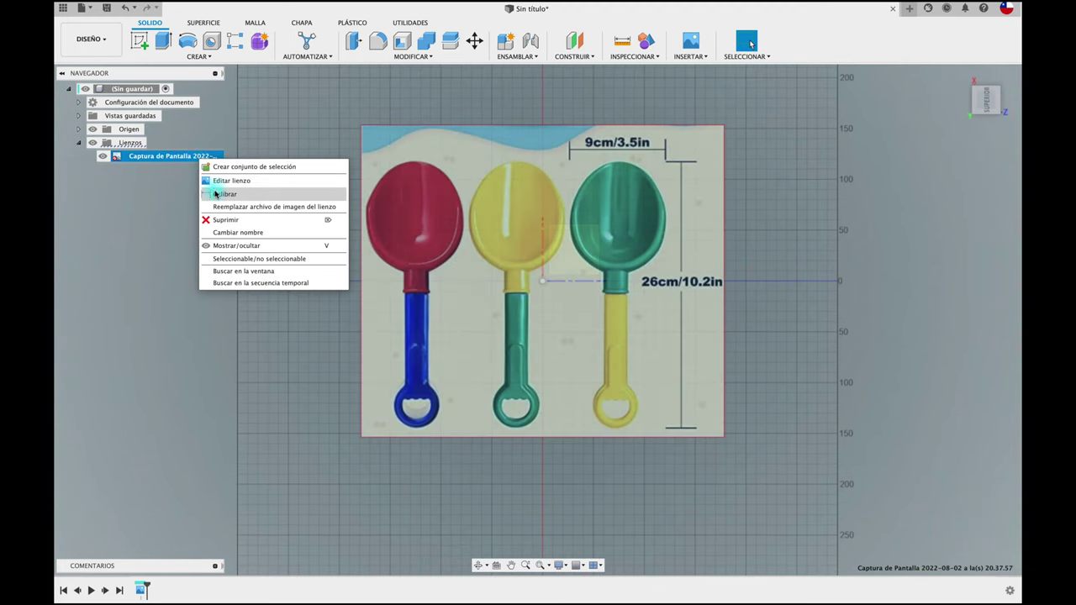
{"action": "left_click", "coordinate": [224, 194]}
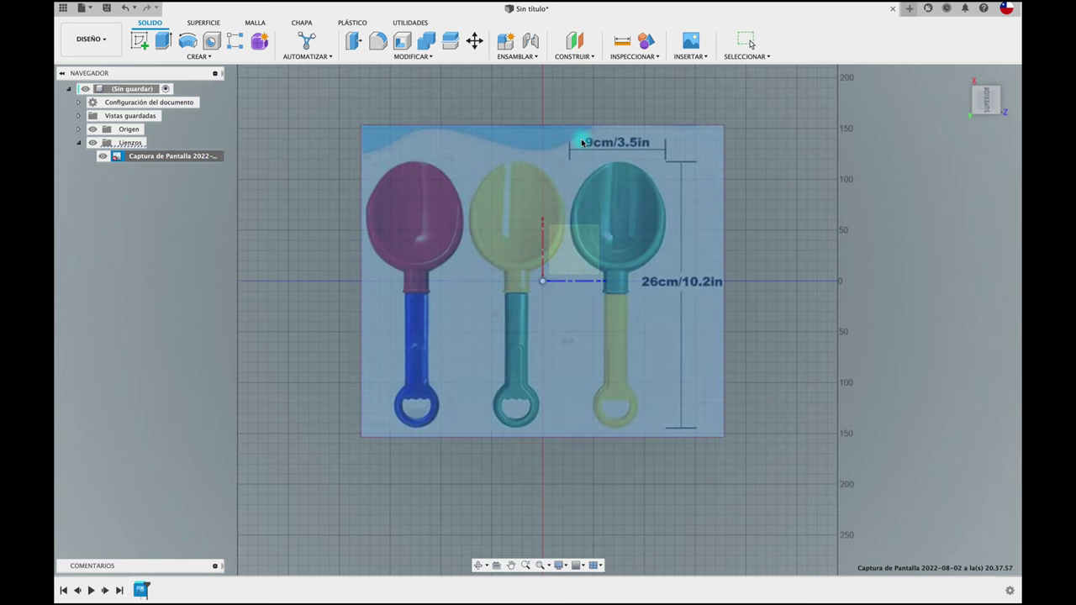
{"action": "left_click", "coordinate": [618, 164]}
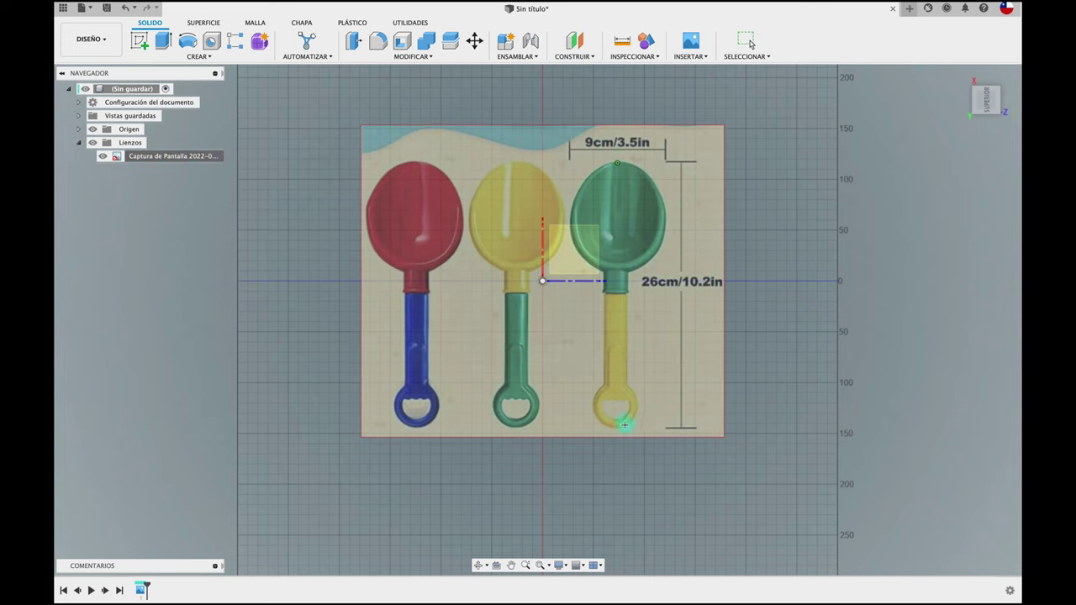
{"action": "left_click", "coordinate": [617, 431]}
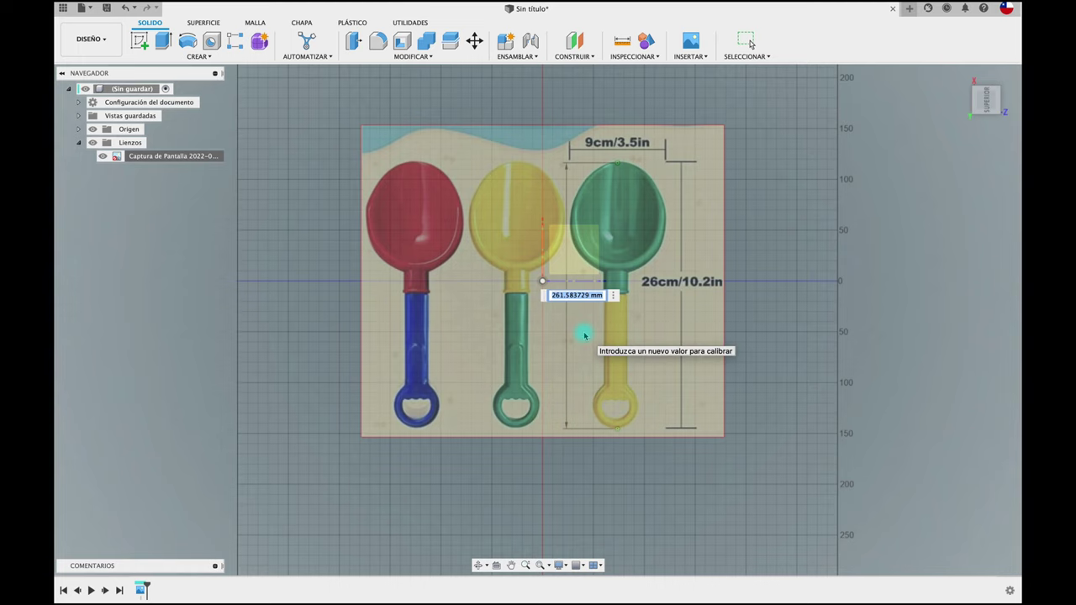
{"action": "key", "text": "Return"}
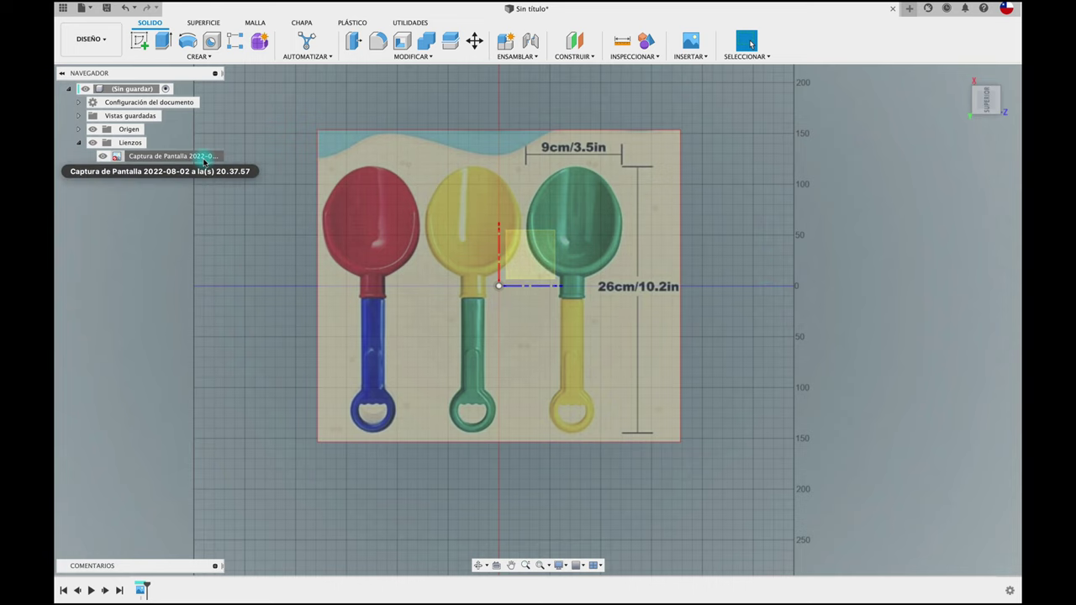
- Create a new sketch on the canvas plane and rotate the view so the spoons stand upright
{"action": "scroll", "coordinate": [608, 225], "scroll_direction": "up", "scroll_amount": 1}
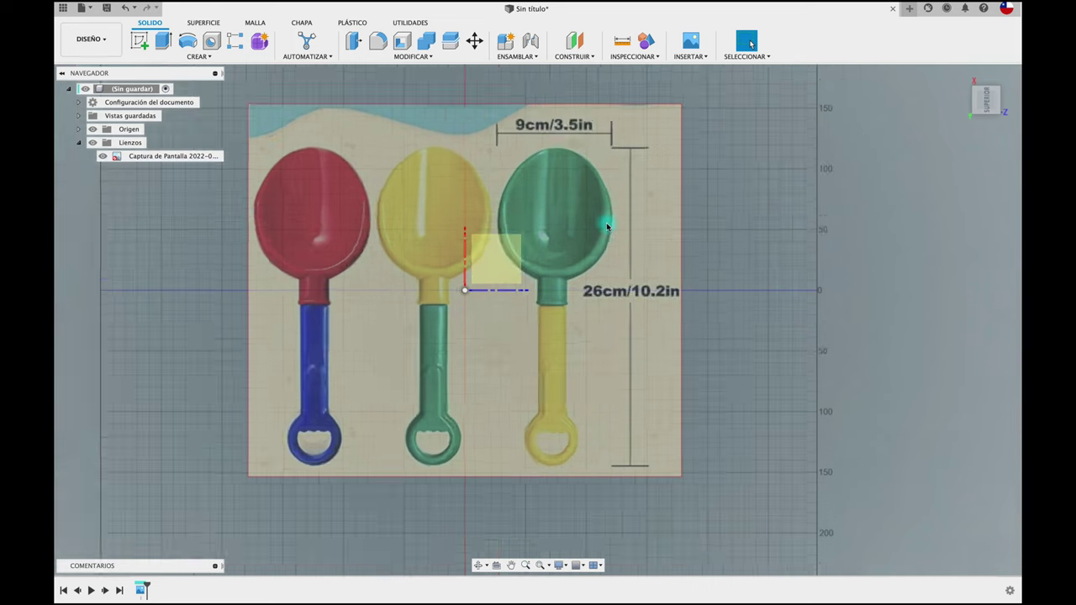
{"action": "scroll", "coordinate": [608, 225], "scroll_direction": "up", "scroll_amount": 1}
{"action": "scroll", "coordinate": [608, 226], "scroll_direction": "up", "scroll_amount": 2}
{"action": "scroll", "coordinate": [609, 225], "scroll_direction": "up", "scroll_amount": 1}
{"action": "scroll", "coordinate": [606, 223], "scroll_direction": "up", "scroll_amount": 1}
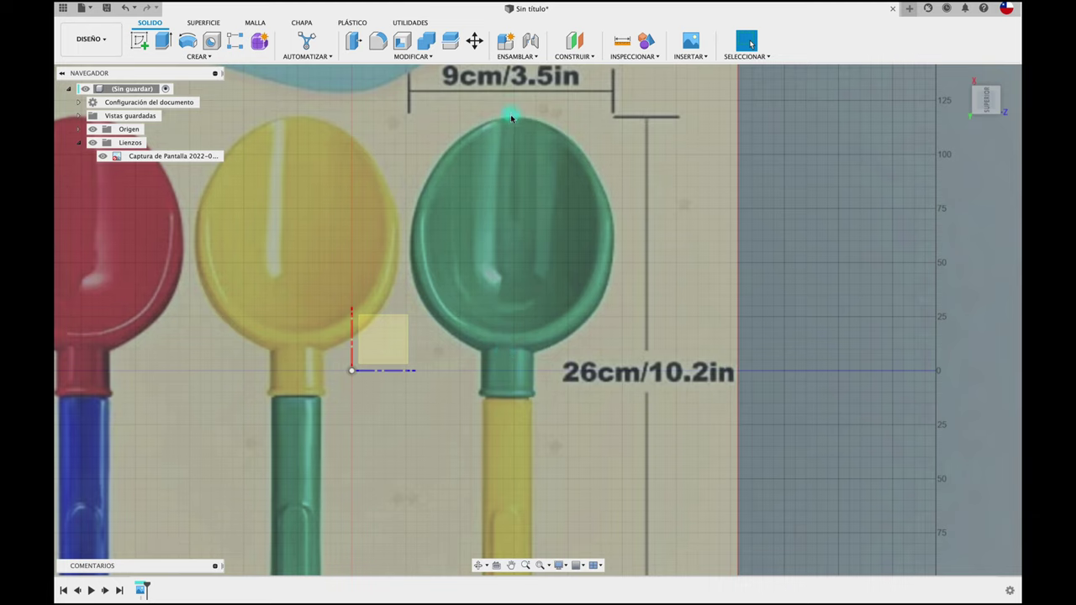
{"action": "left_click", "coordinate": [139, 40]}
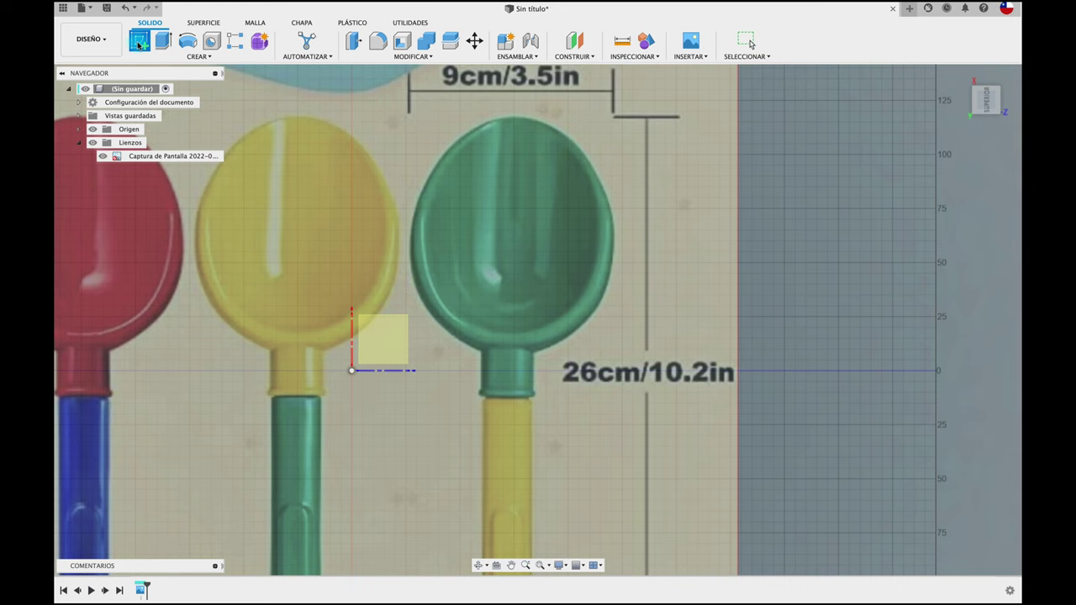
{"action": "left_click", "coordinate": [382, 340]}
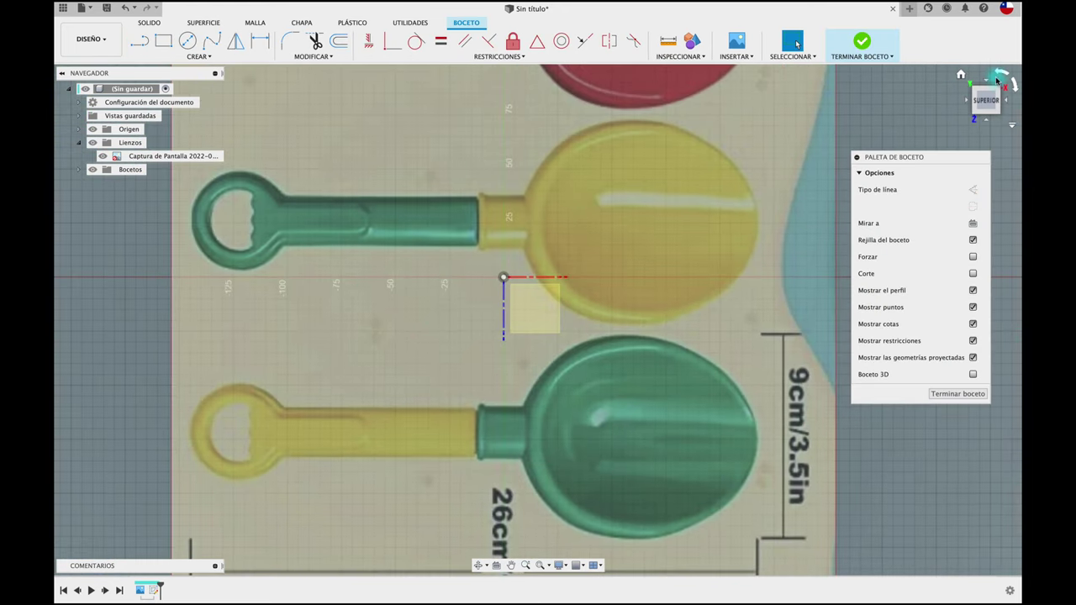
{"action": "left_click", "coordinate": [996, 80]}
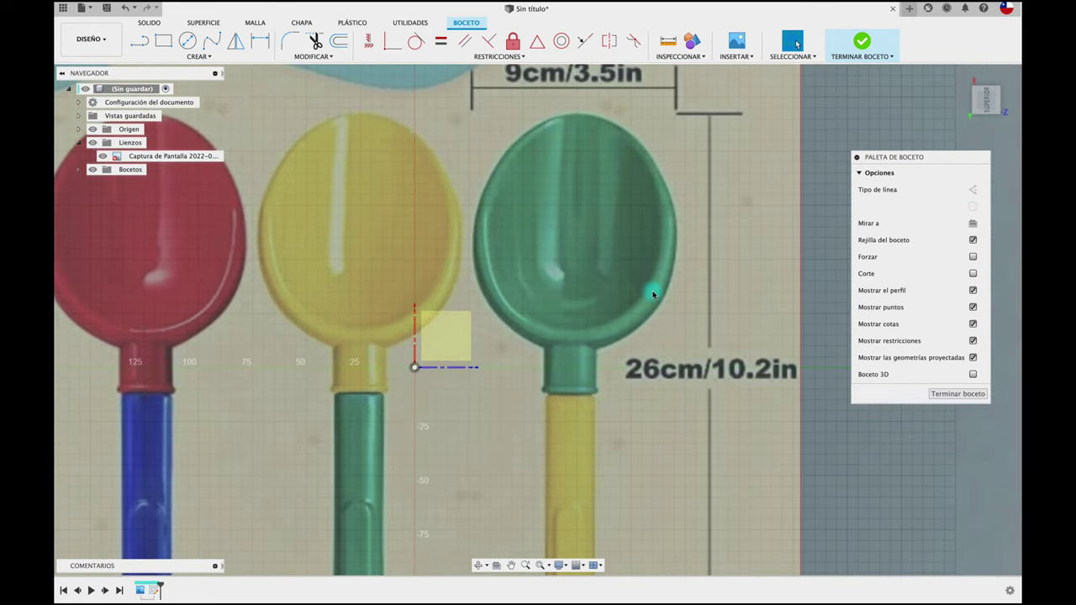
{"action": "scroll", "coordinate": [653, 294], "scroll_direction": "up", "scroll_amount": 3}
{"action": "scroll", "coordinate": [653, 294], "scroll_direction": "right", "scroll_amount": 3}
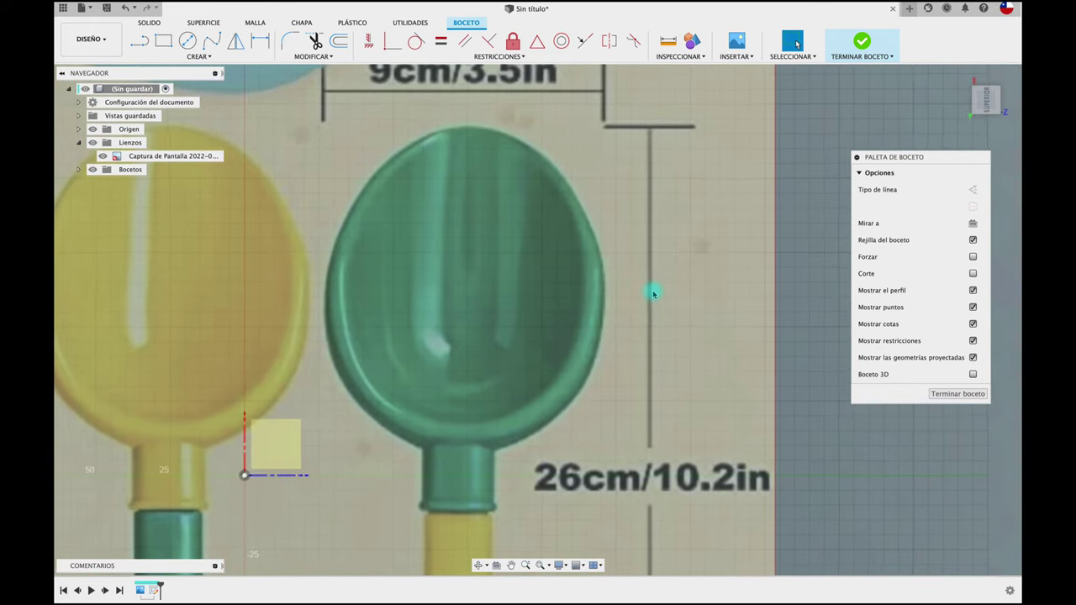
- Draw a vertical line, about 109.4 mm, from the green spoon's neck to the scoop tip
{"action": "left_click", "coordinate": [140, 44]}
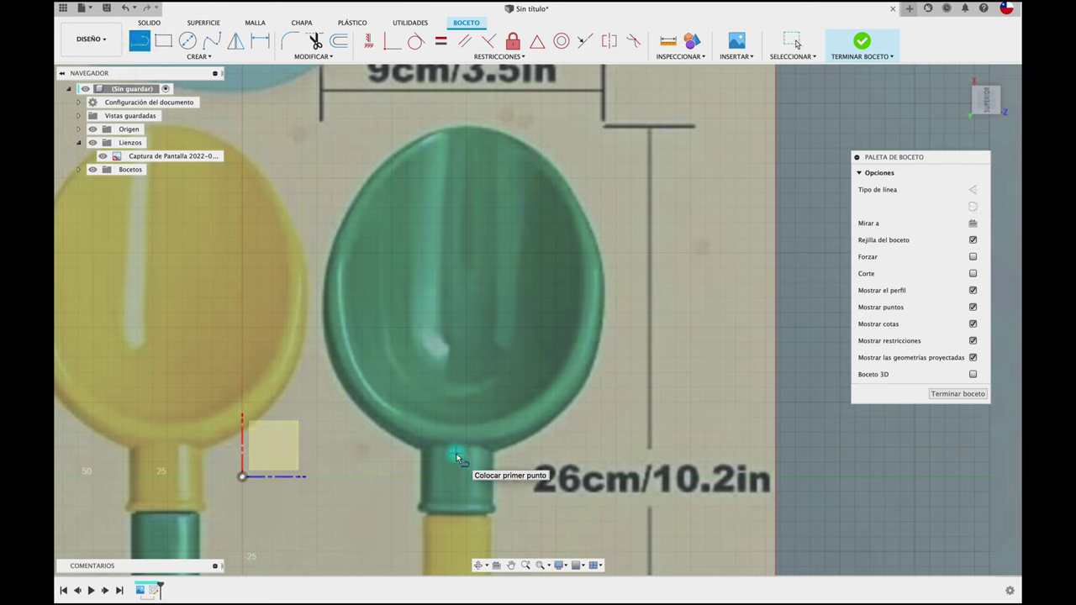
{"action": "left_click", "coordinate": [455, 454]}
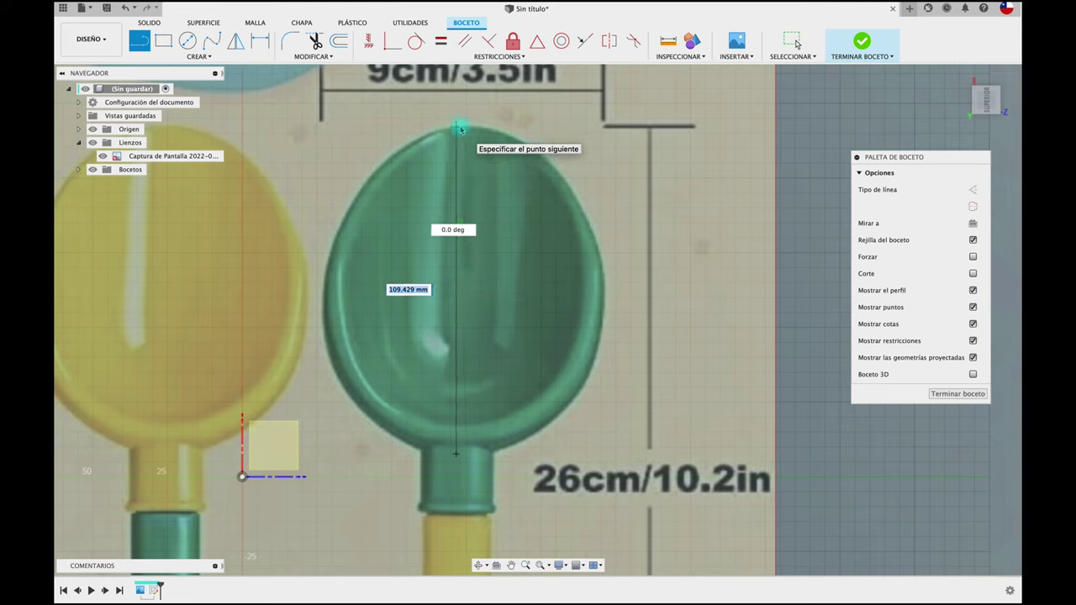
{"action": "left_click", "coordinate": [458, 128]}
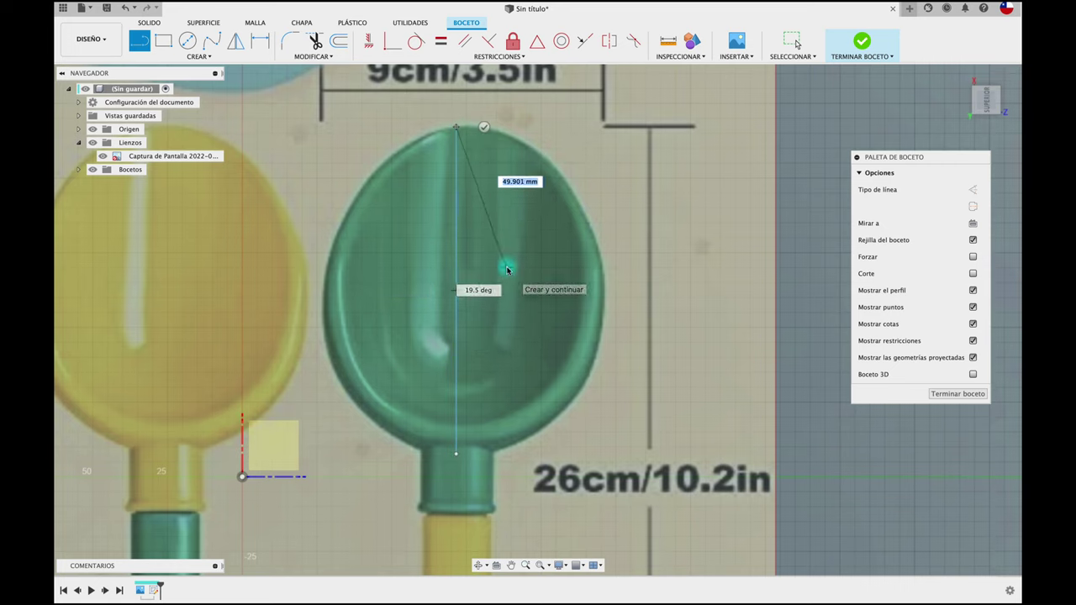
{"action": "key", "text": "Escape"}
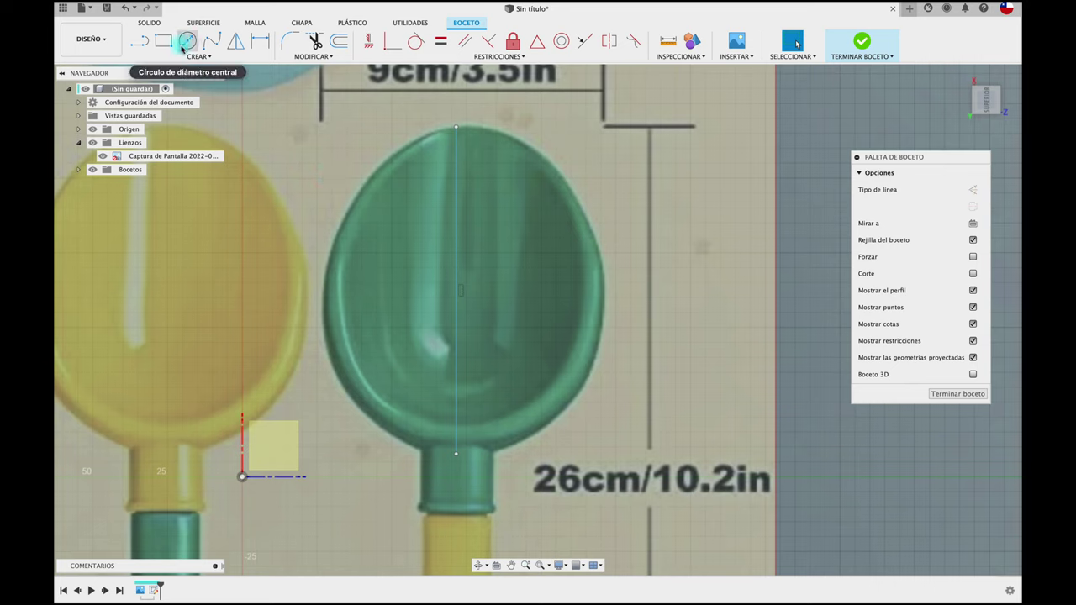
- Draw an 86.569 mm circle to the line's bottom end and a 65.208 mm circle to the scoop tip, both centred on the line
{"action": "left_click", "coordinate": [187, 40]}
{"action": "left_click", "coordinate": [455, 294]}
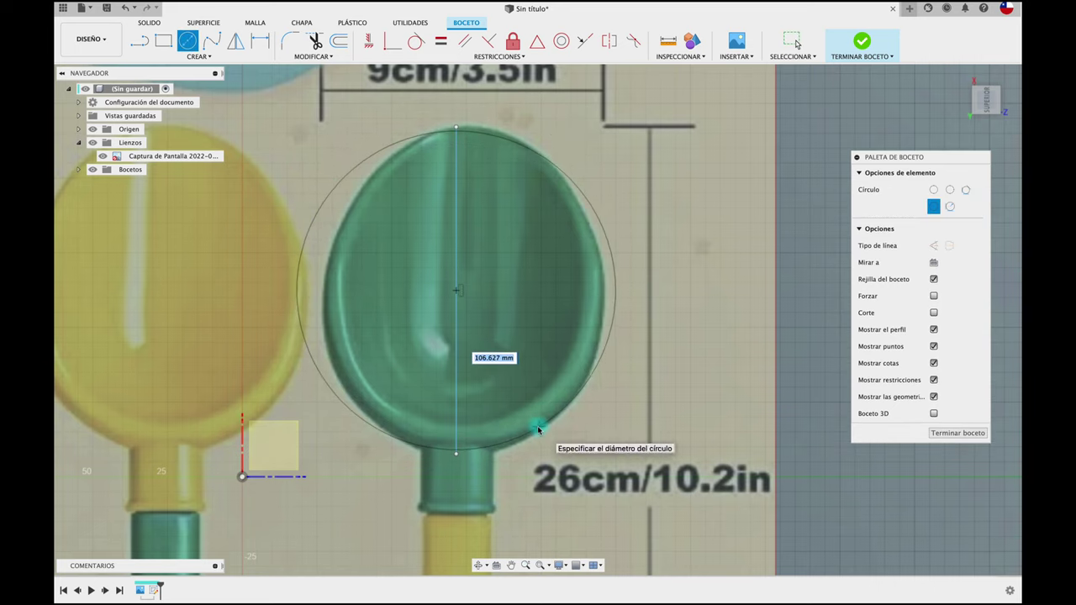
{"action": "key", "text": "Escape"}
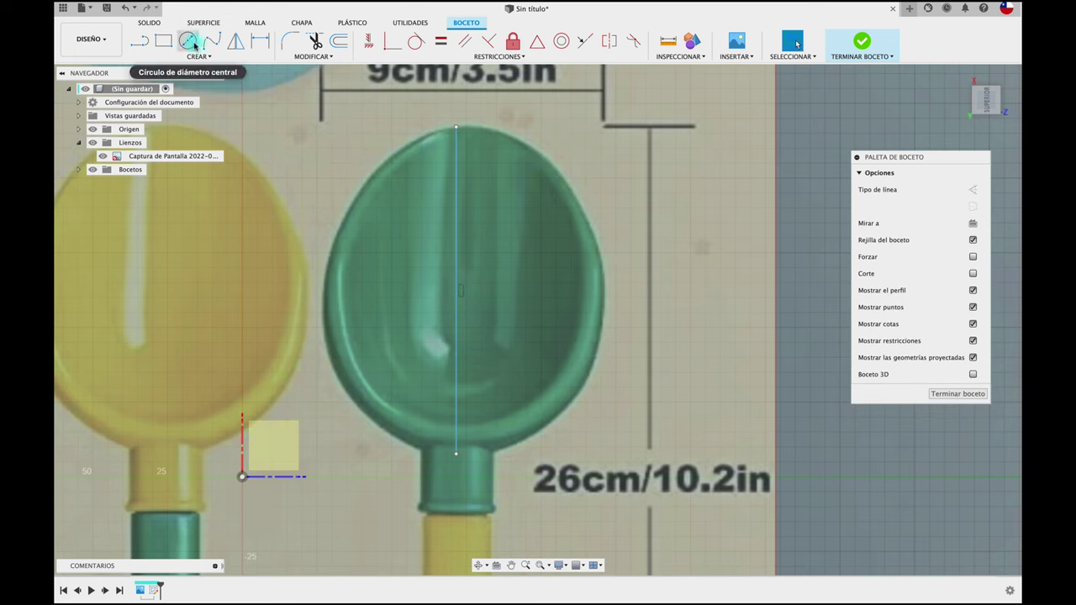
{"action": "left_click", "coordinate": [188, 42]}
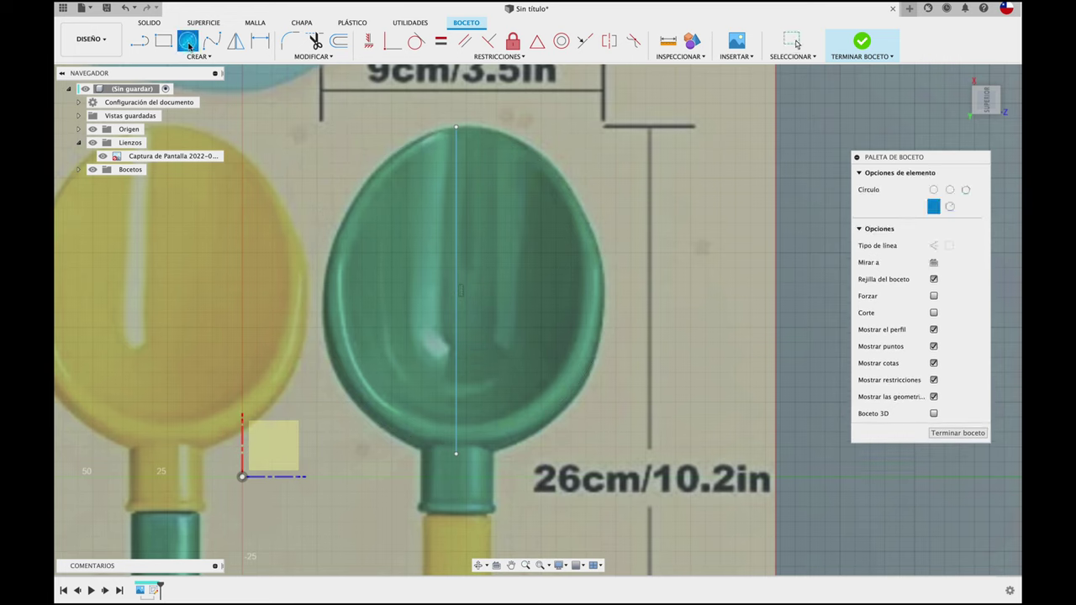
{"action": "left_click", "coordinate": [456, 324]}
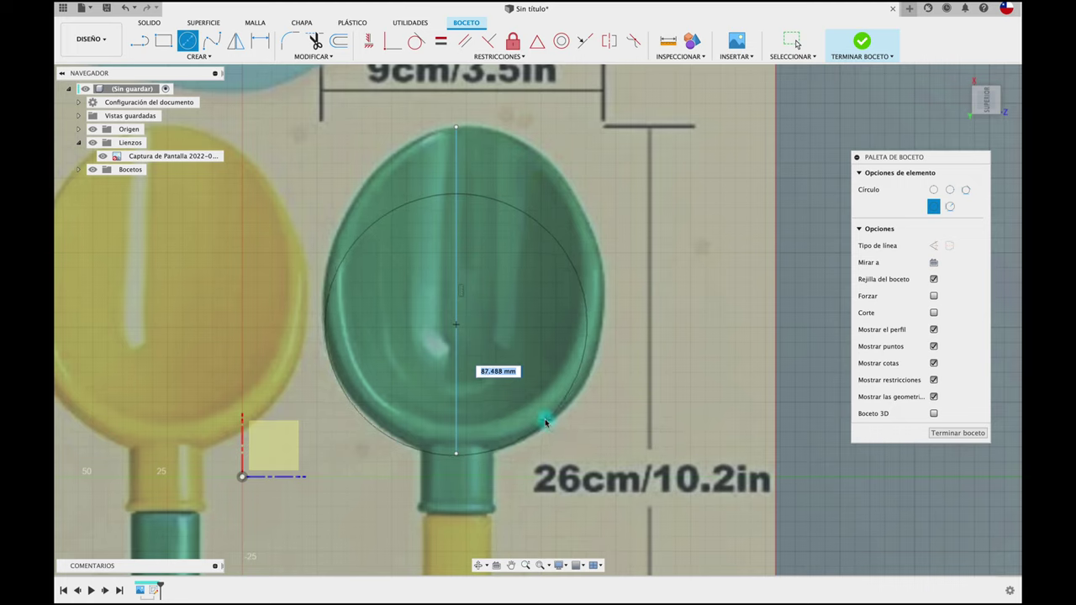
{"action": "left_click", "coordinate": [455, 454]}
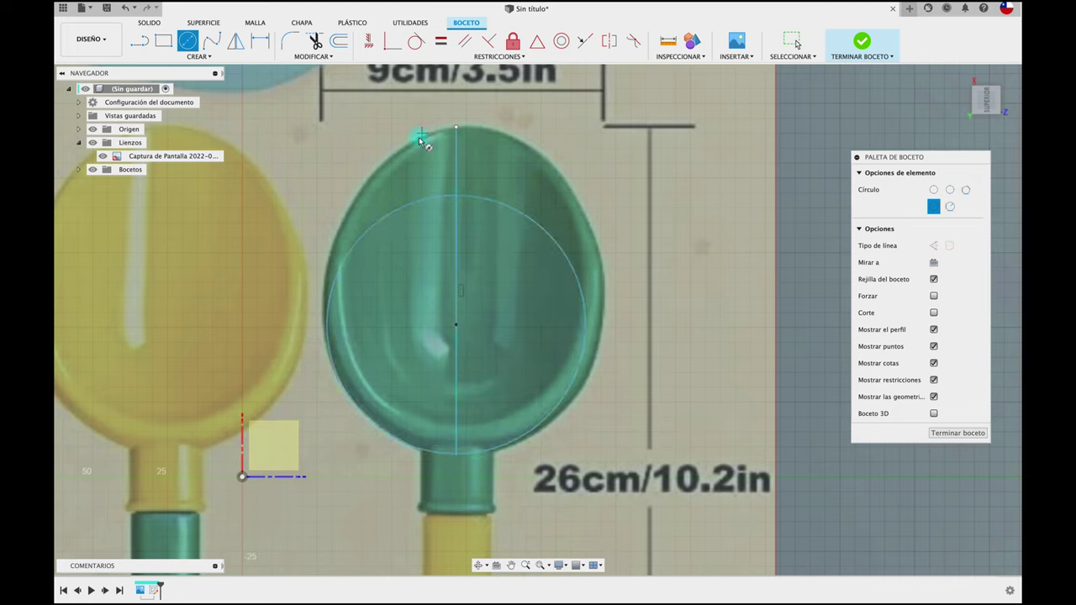
{"action": "left_click", "coordinate": [456, 224]}
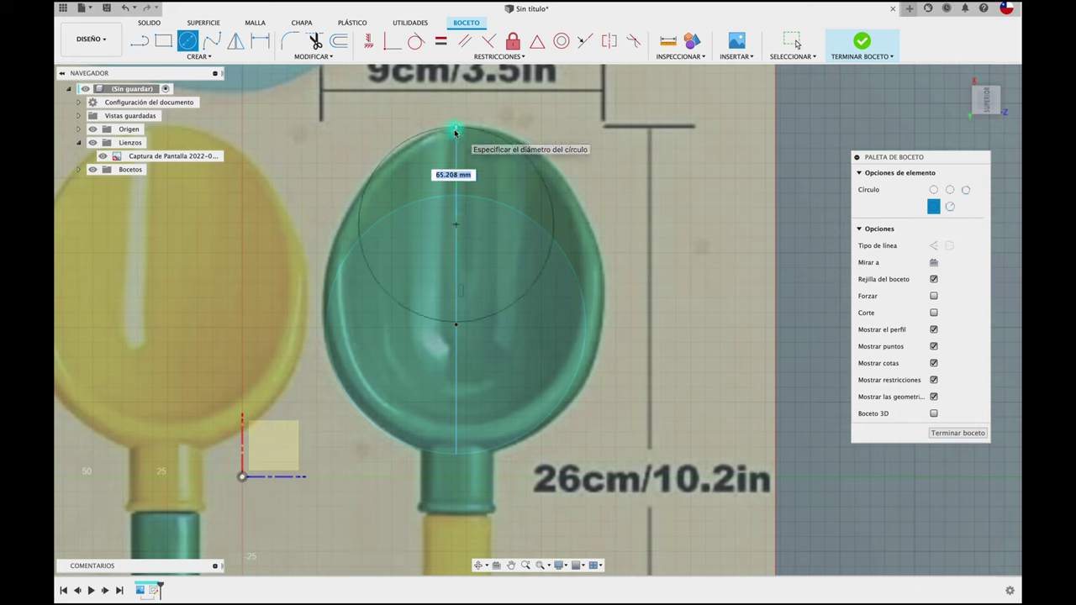
{"action": "left_click", "coordinate": [456, 130]}
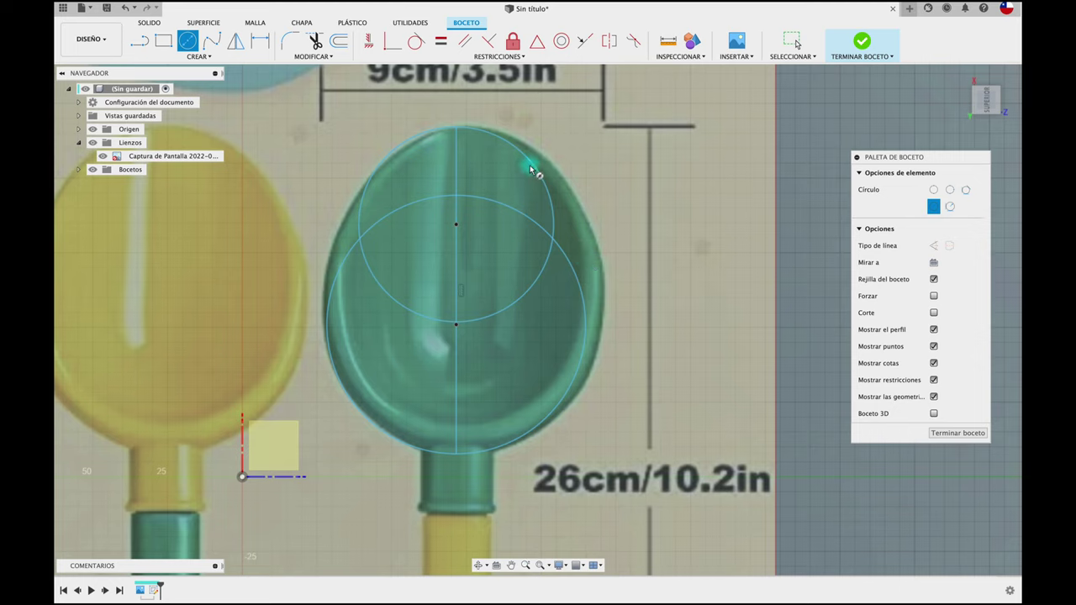
- Draw a slanted line beside the scoop's right side
{"action": "key", "text": "l"}
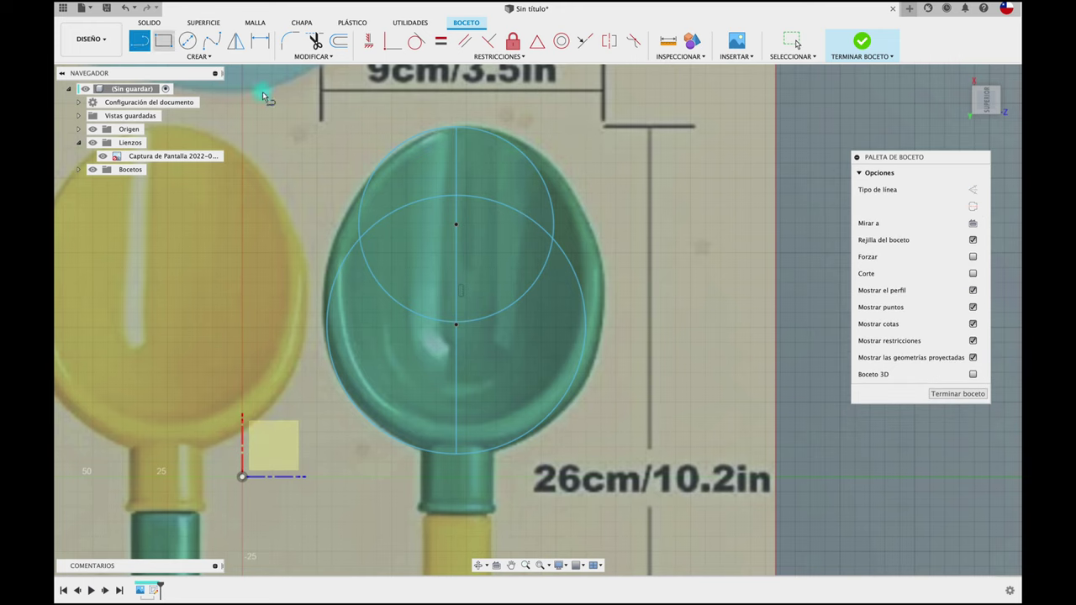
{"action": "left_click", "coordinate": [563, 155]}
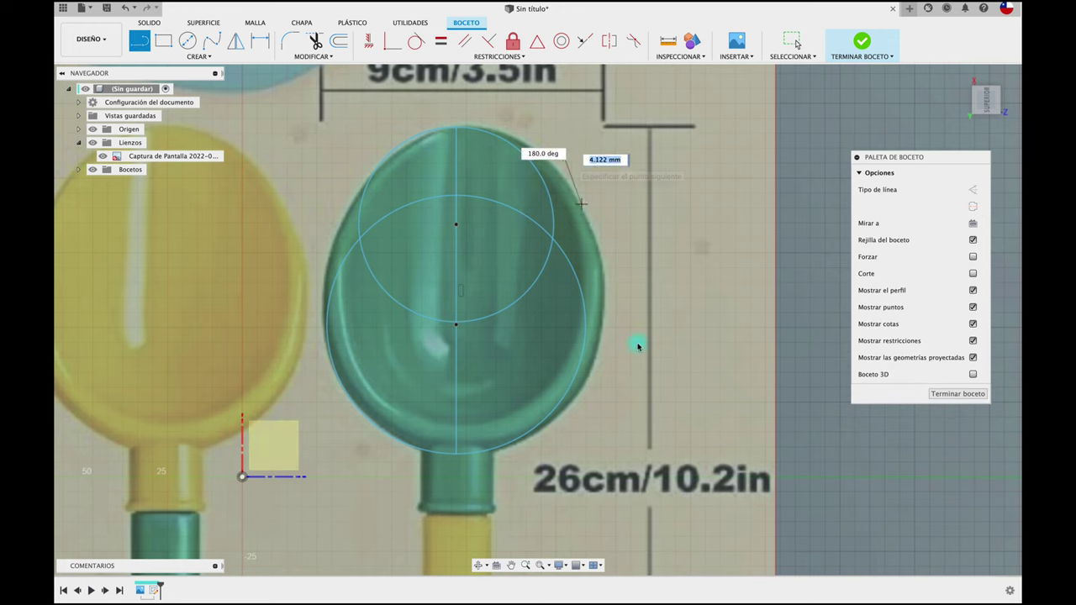
{"action": "left_click", "coordinate": [639, 391]}
{"action": "key", "text": "Escape"}
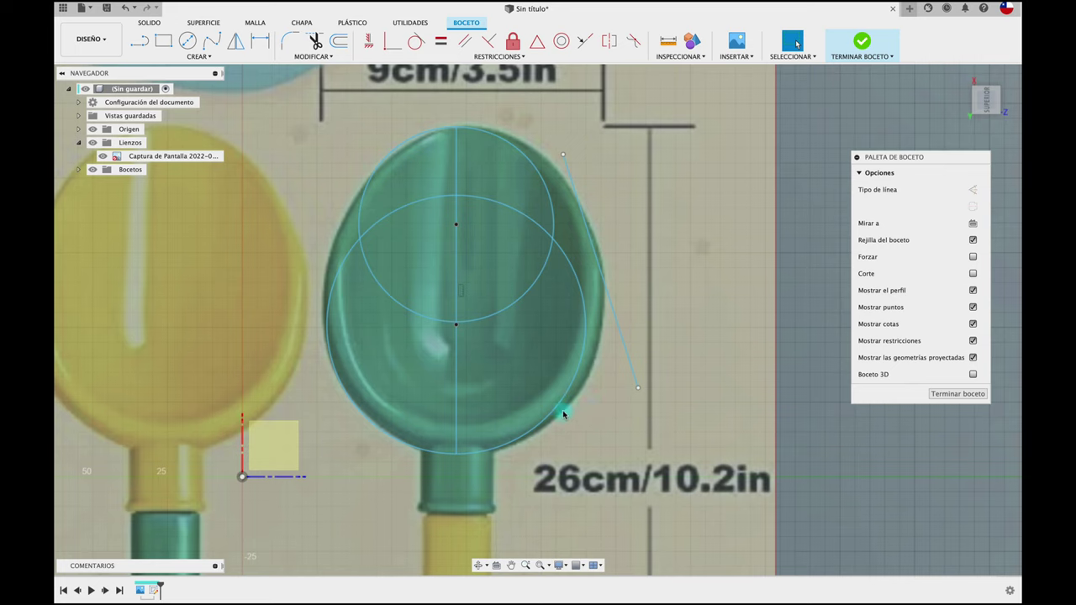
- Apply the Fix constraint to both the lower and upper circles
{"action": "left_click", "coordinate": [562, 408]}
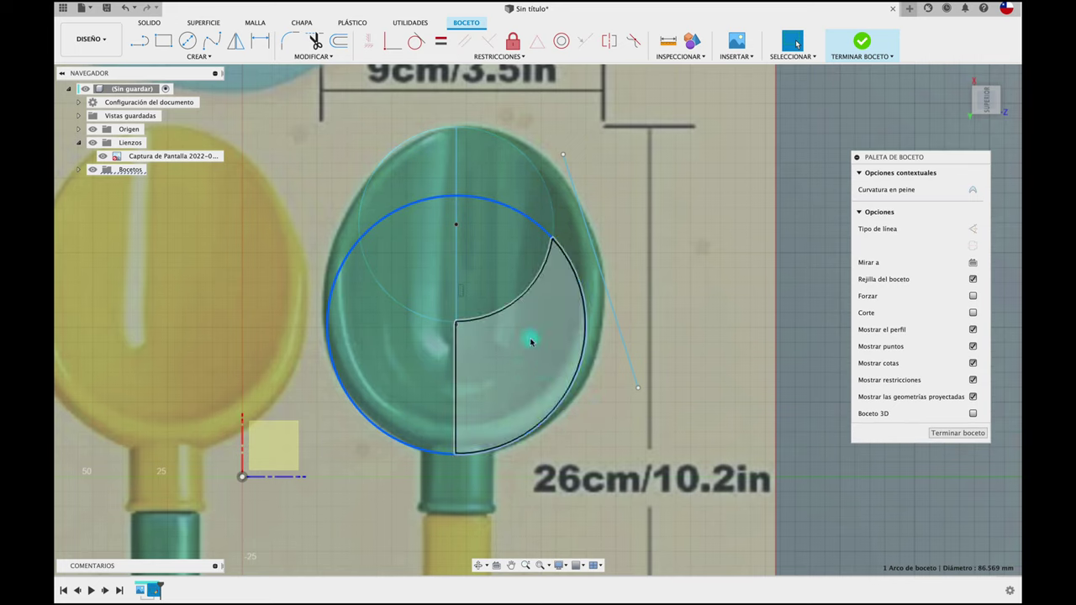
{"action": "left_click", "coordinate": [518, 305]}
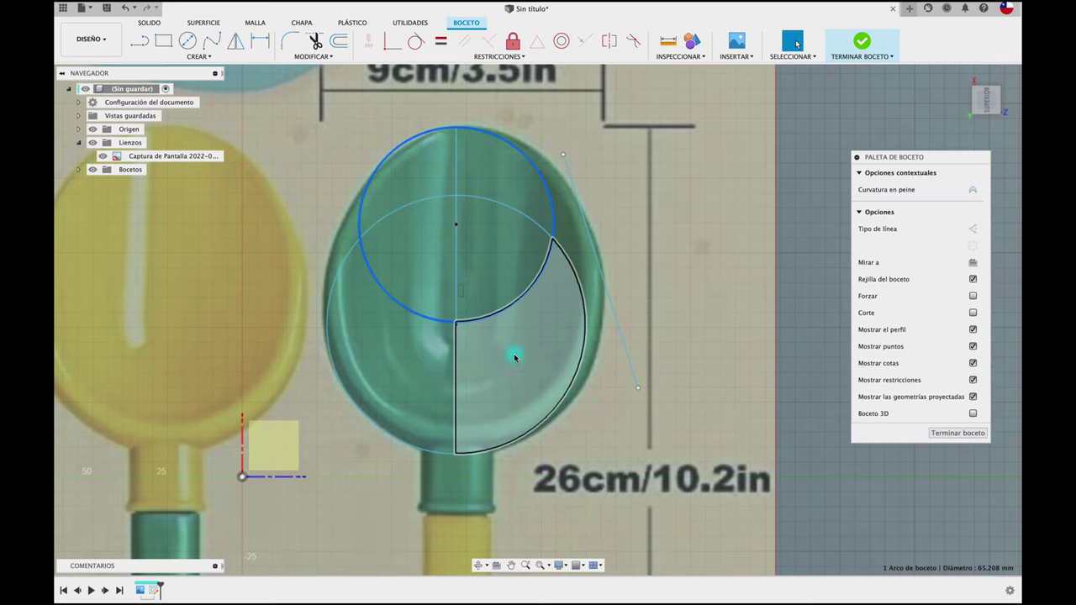
{"action": "left_click", "coordinate": [558, 410]}
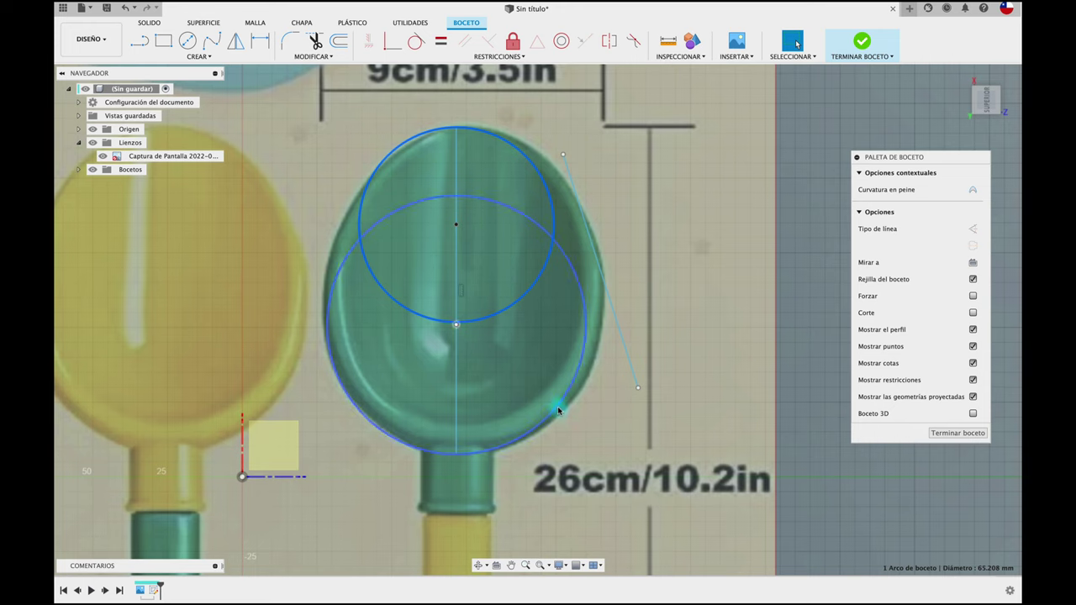
{"action": "left_click", "coordinate": [512, 40]}
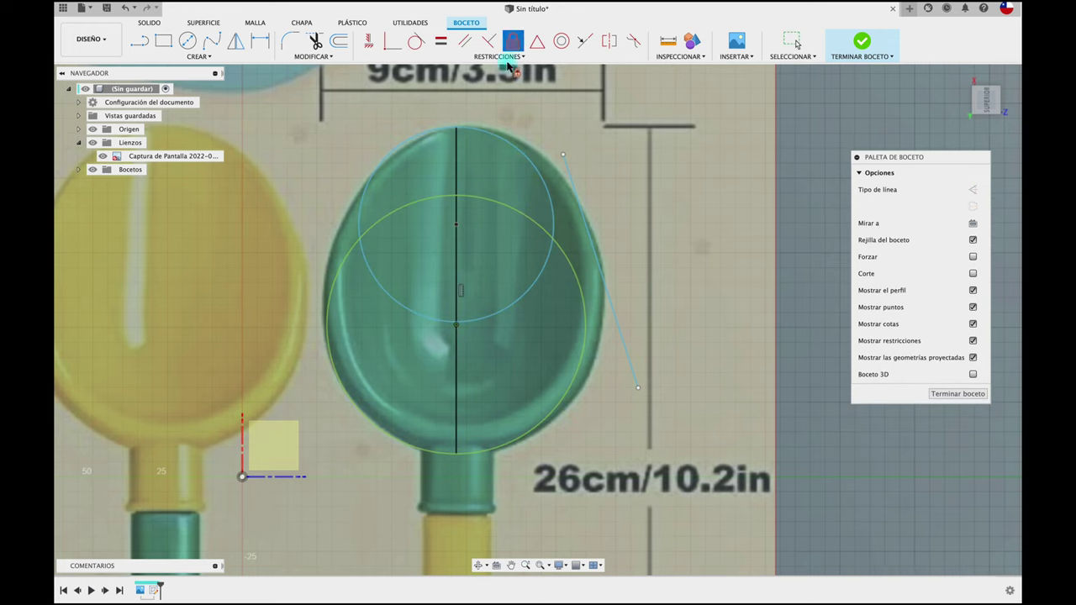
{"action": "left_click", "coordinate": [510, 148]}
- Try making the slanted line tangent to both circles, then delete it
{"action": "key", "text": "Escape"}
{"action": "left_click", "coordinate": [584, 218]}
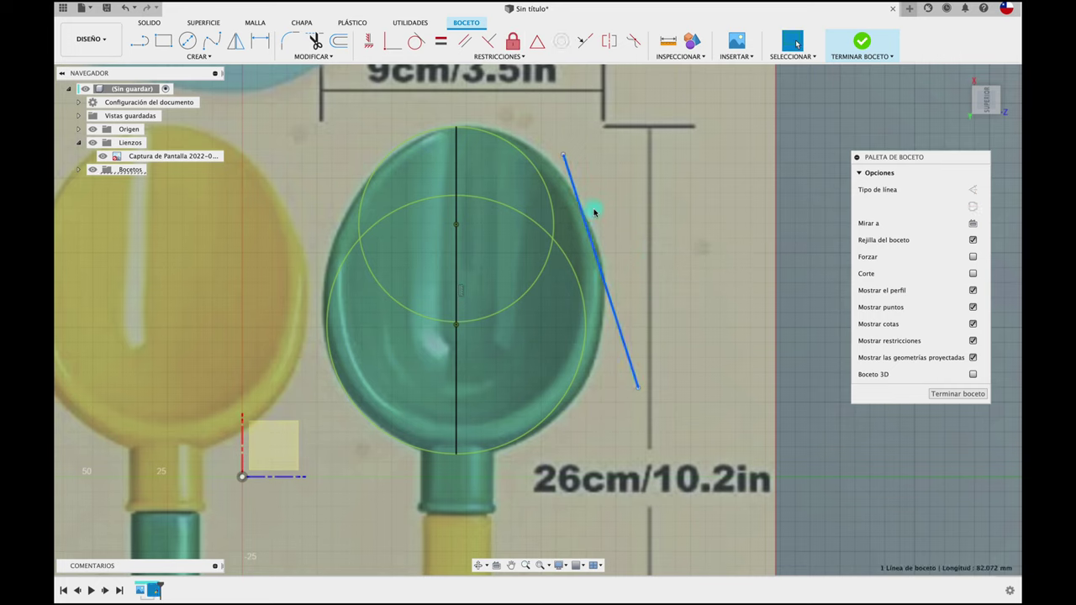
{"action": "left_click", "coordinate": [415, 41]}
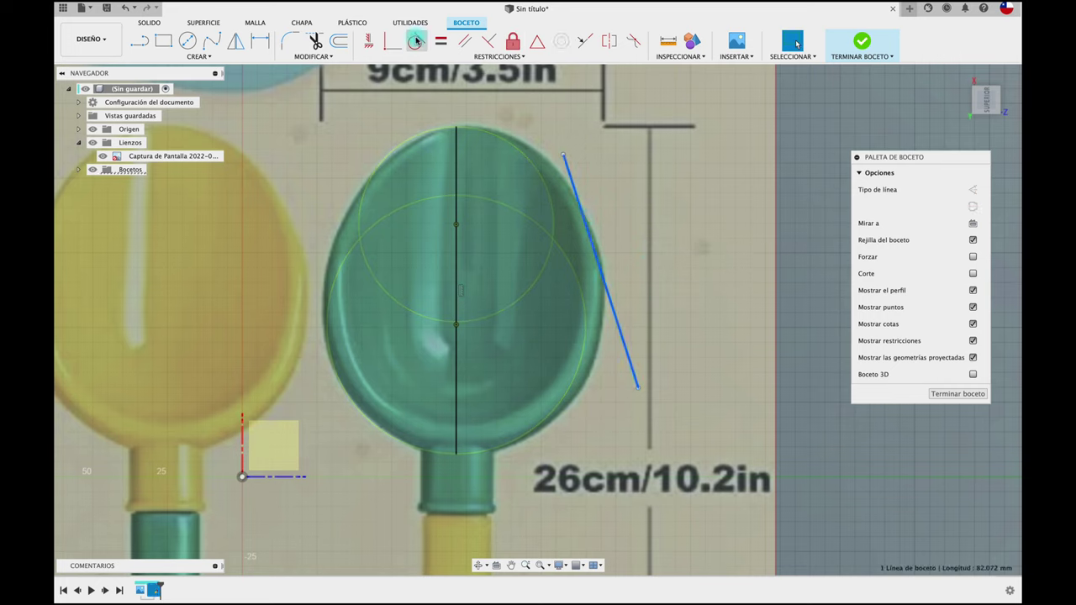
{"action": "left_click", "coordinate": [586, 351]}
{"action": "left_click", "coordinate": [576, 206]}
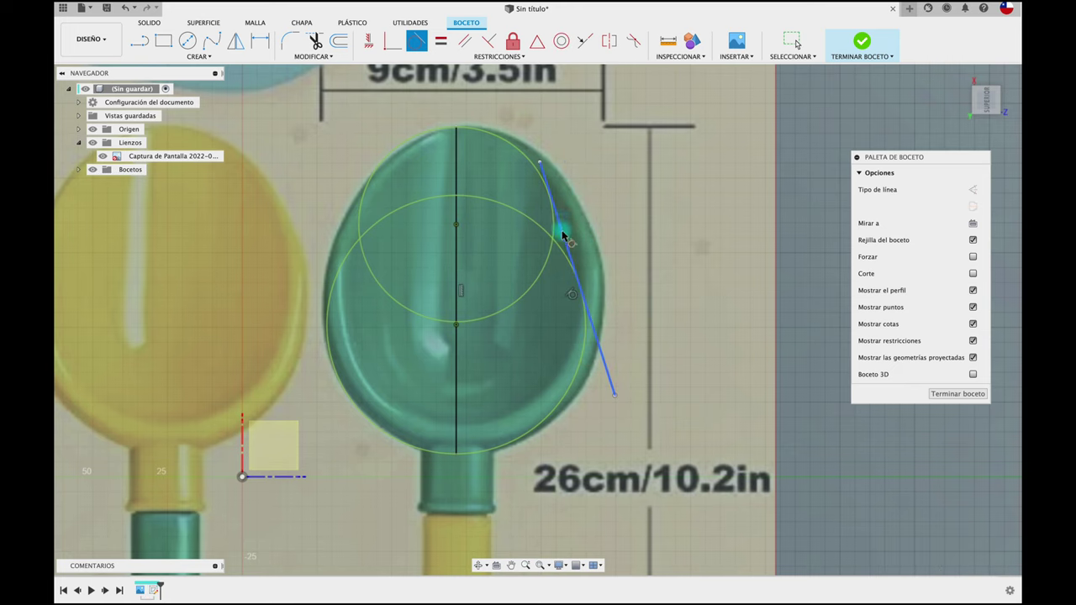
{"action": "left_click", "coordinate": [557, 228]}
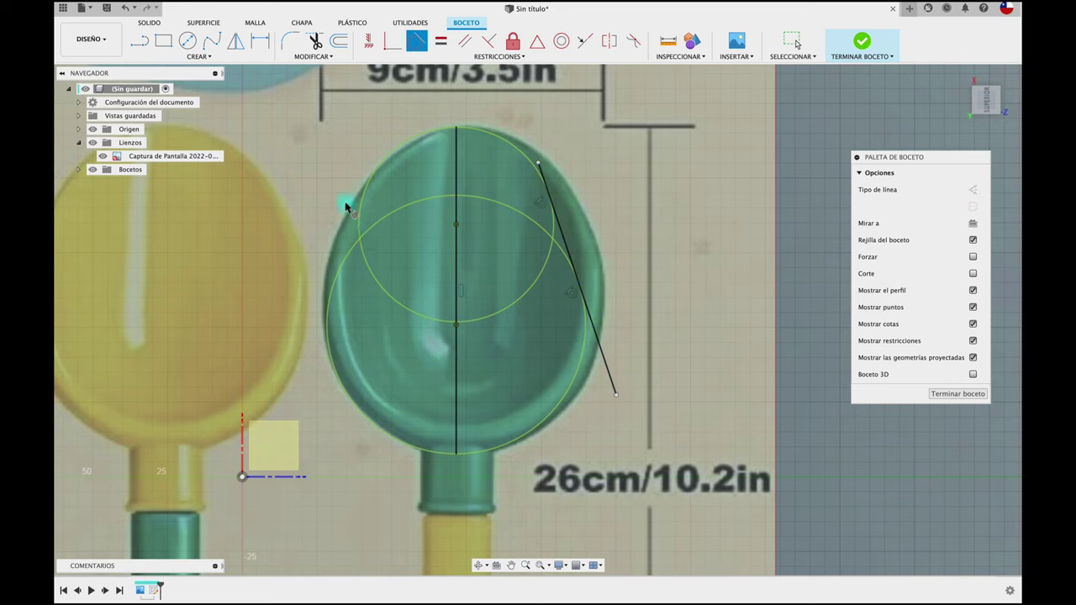
{"action": "key", "text": "Escape"}
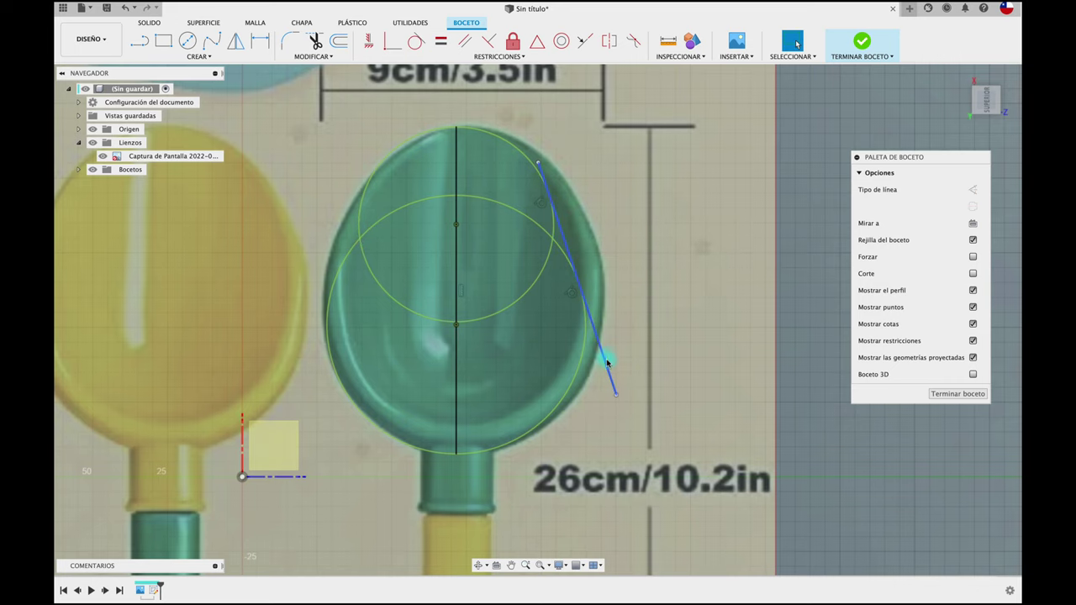
{"action": "key", "text": "Delete"}
- Convert the vertical line through the egg into a dashed centreline
{"action": "scroll", "coordinate": [375, 253], "scroll_direction": "up", "scroll_amount": 2}
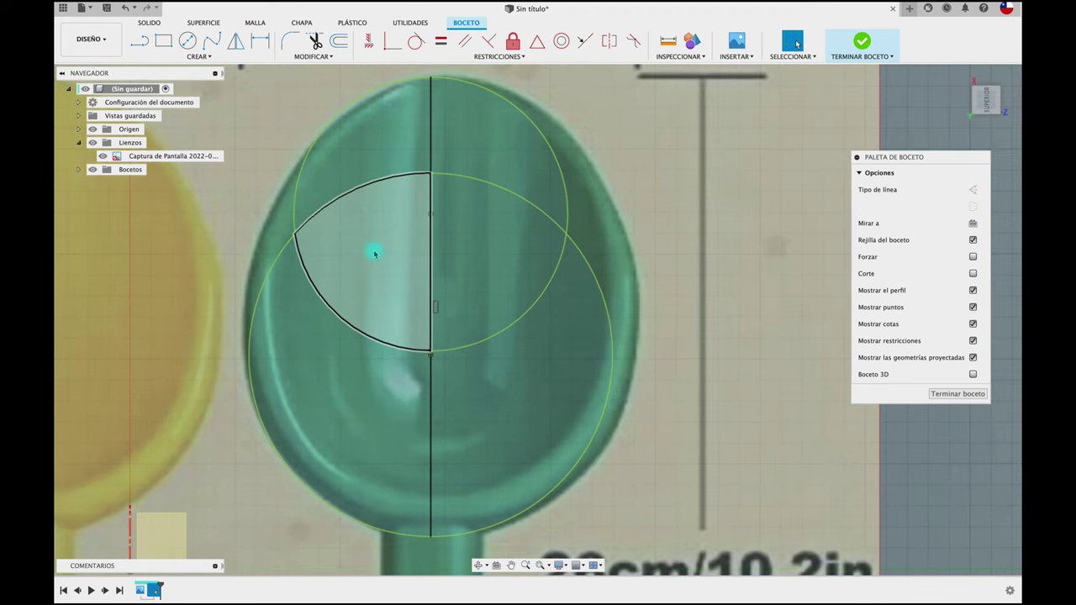
{"action": "scroll", "coordinate": [375, 254], "scroll_direction": "up", "scroll_amount": 2}
{"action": "scroll", "coordinate": [375, 254], "scroll_direction": "up", "scroll_amount": 2}
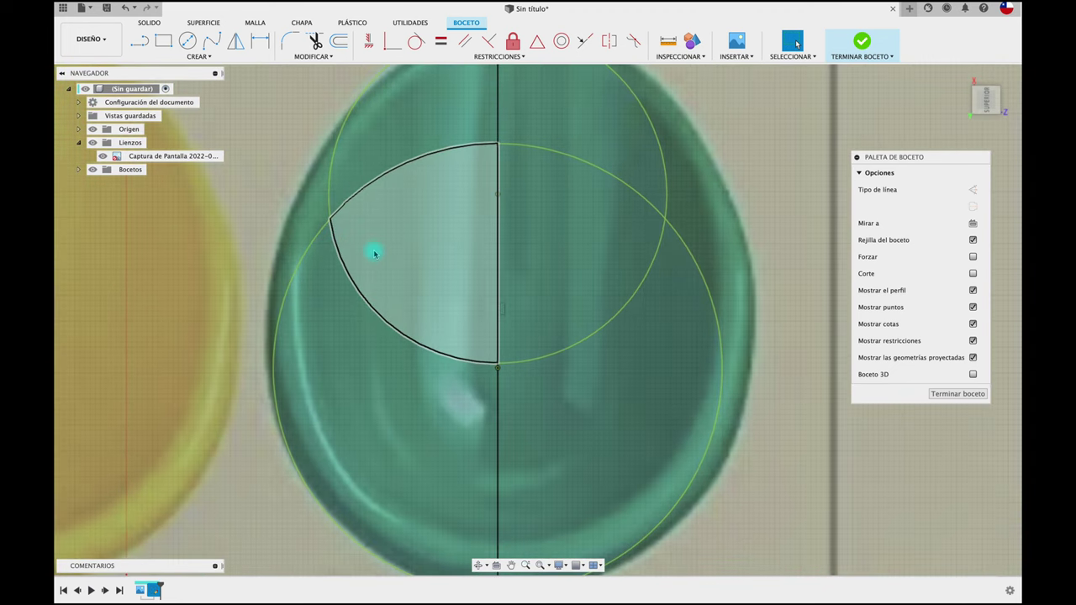
{"action": "left_click", "coordinate": [499, 129]}
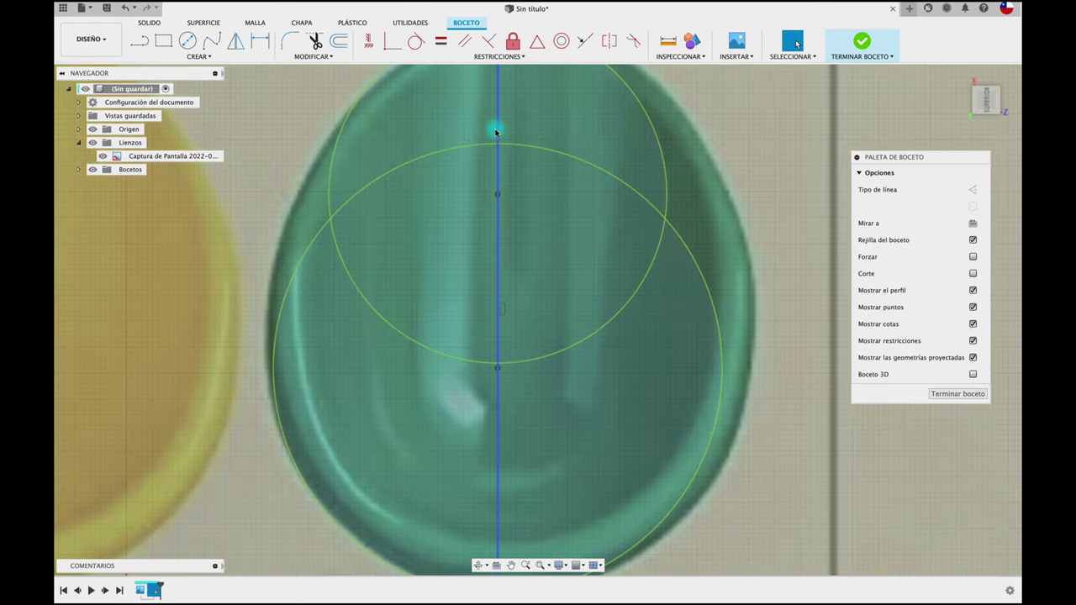
{"action": "left_click", "coordinate": [973, 206]}
{"action": "middle_click_drag", "start_coordinate": [530, 221], "coordinate": [557, 255]}
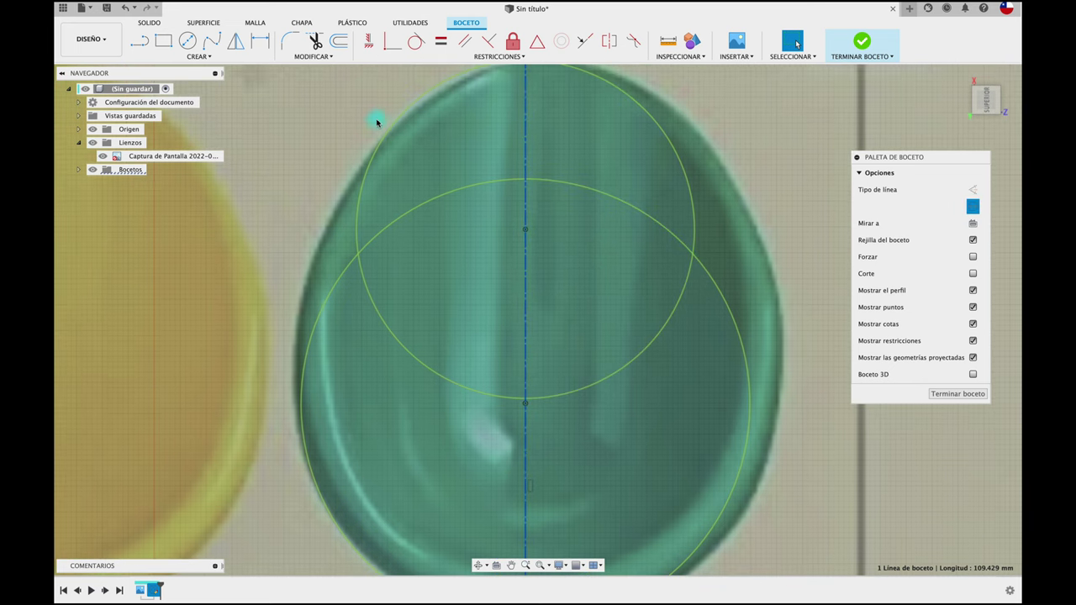
- Draw a three-point arc, about 77.9 mm radius, along the egg's upper-left edge
{"action": "left_click", "coordinate": [202, 58]}
{"action": "mouse_move", "coordinate": [168, 104]}
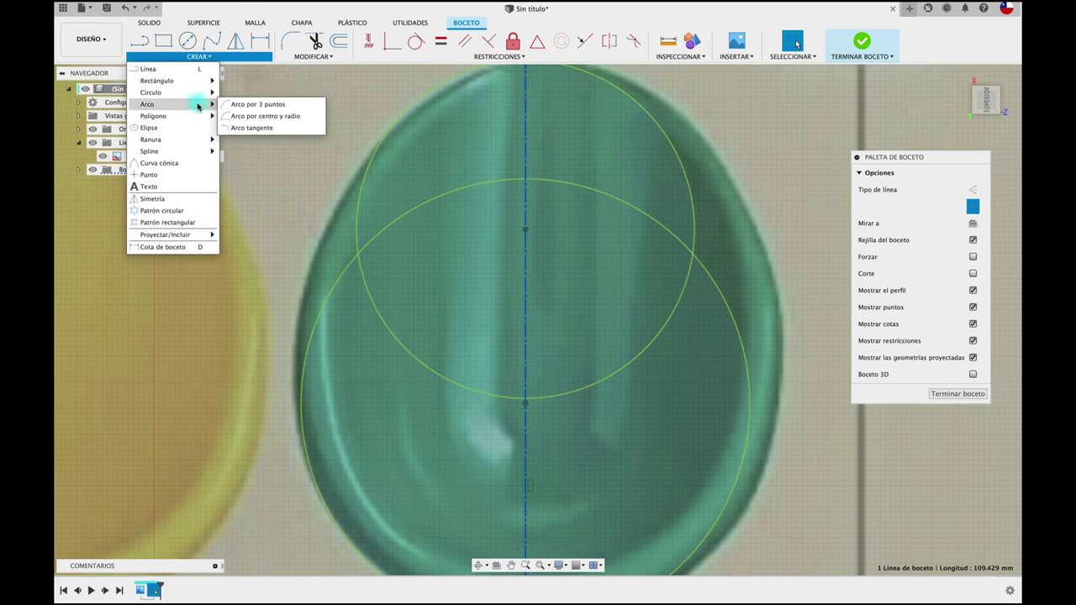
{"action": "left_click", "coordinate": [253, 105]}
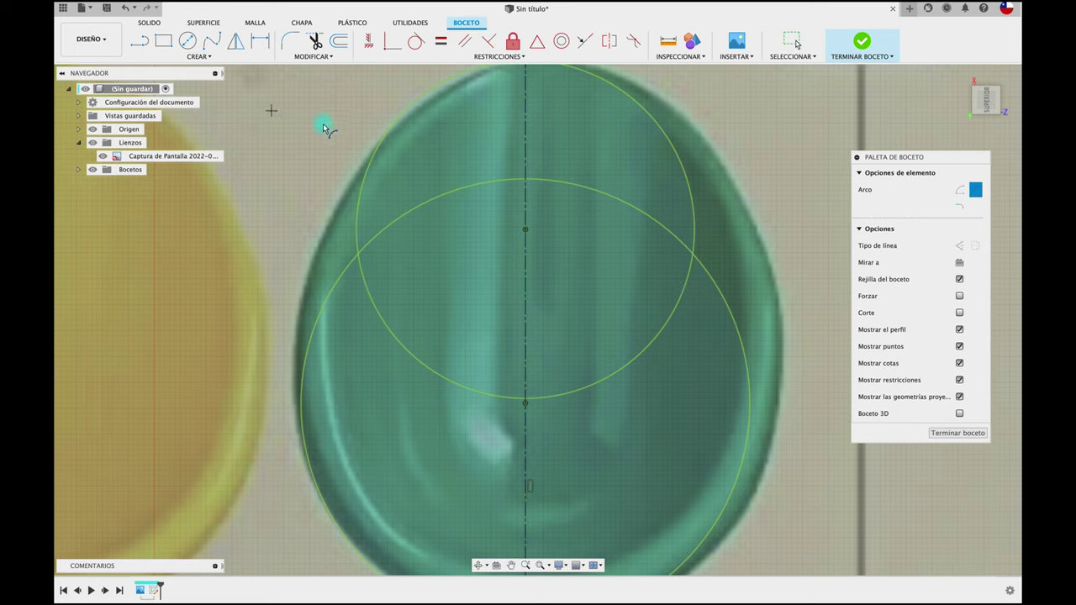
{"action": "left_click", "coordinate": [392, 127]}
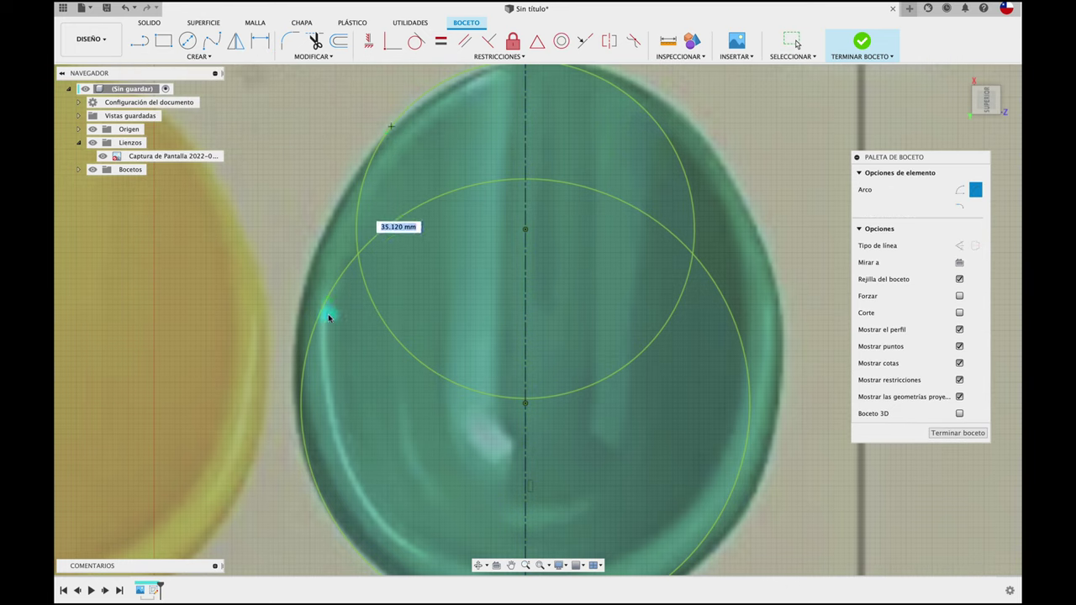
{"action": "left_click", "coordinate": [303, 429]}
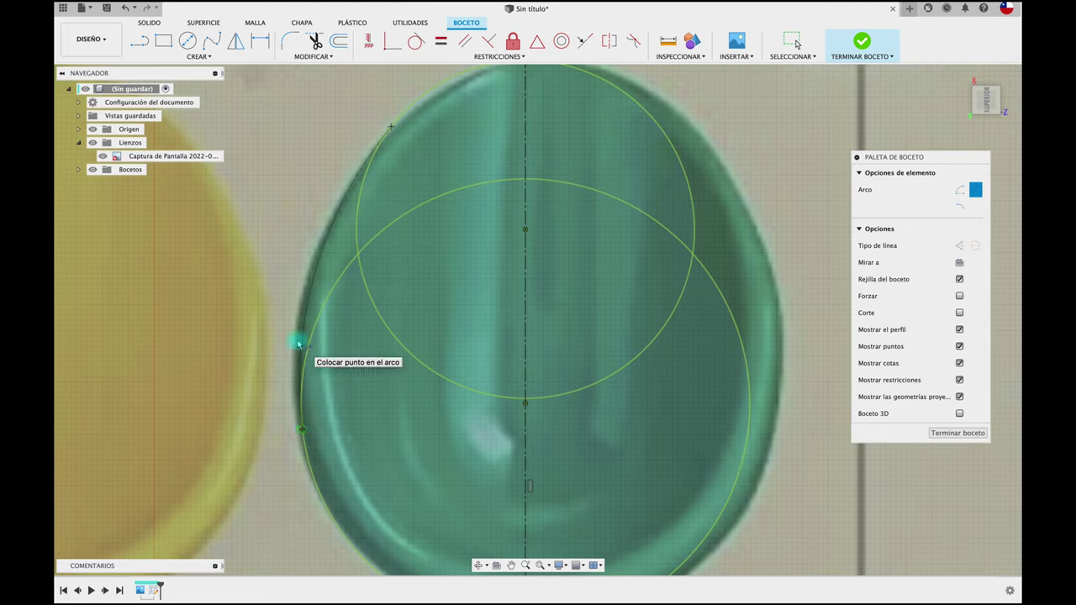
{"action": "left_click", "coordinate": [298, 282]}
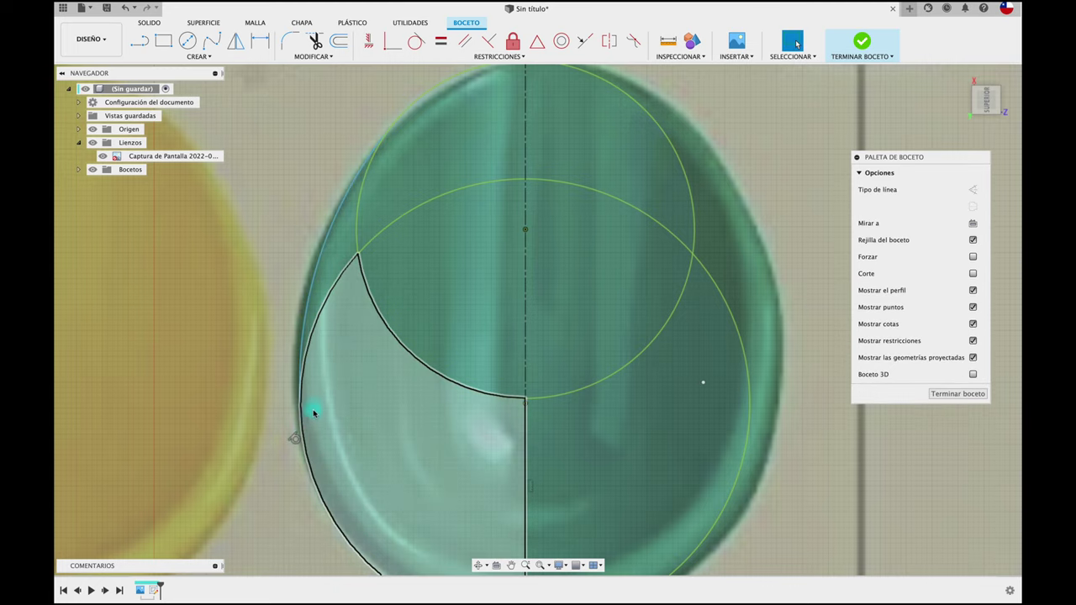
- Make the arc tangent to the large lower circle and pick the small top circle
{"action": "left_click", "coordinate": [303, 321]}
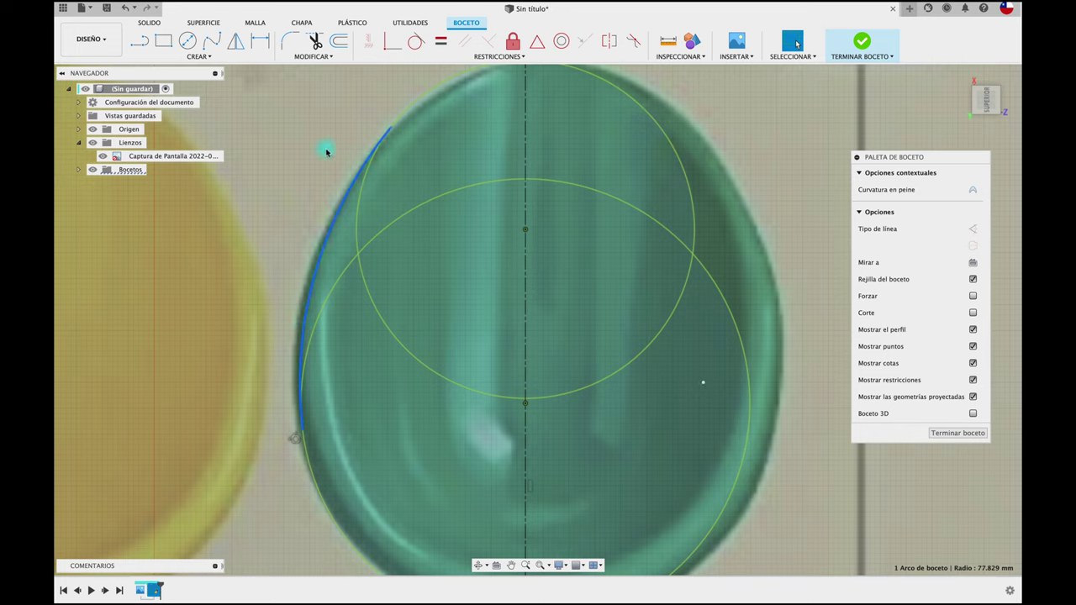
{"action": "left_click", "coordinate": [416, 40]}
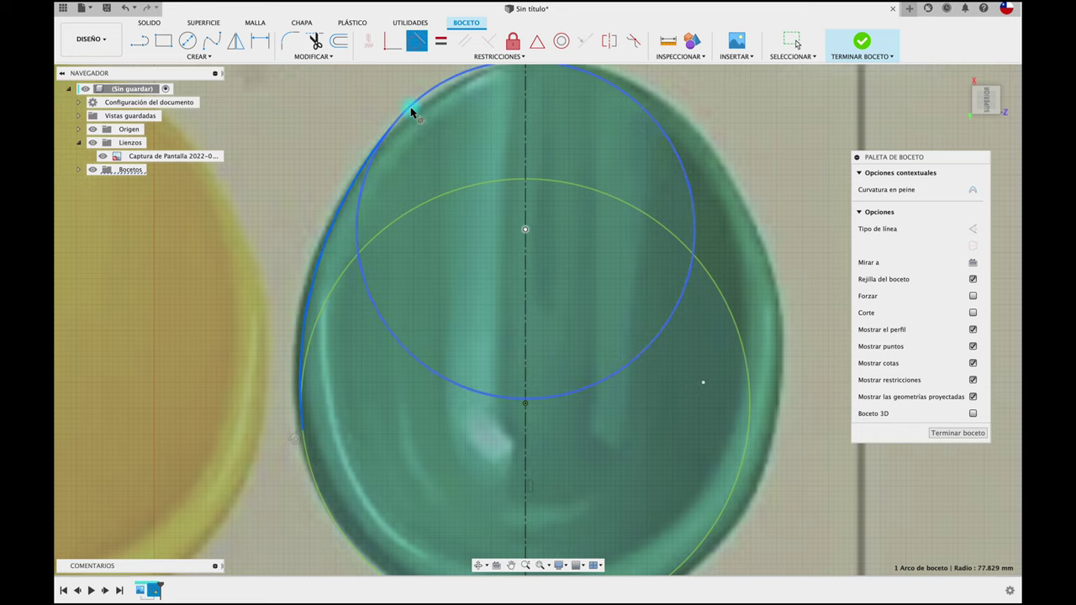
{"action": "left_click", "coordinate": [304, 315]}
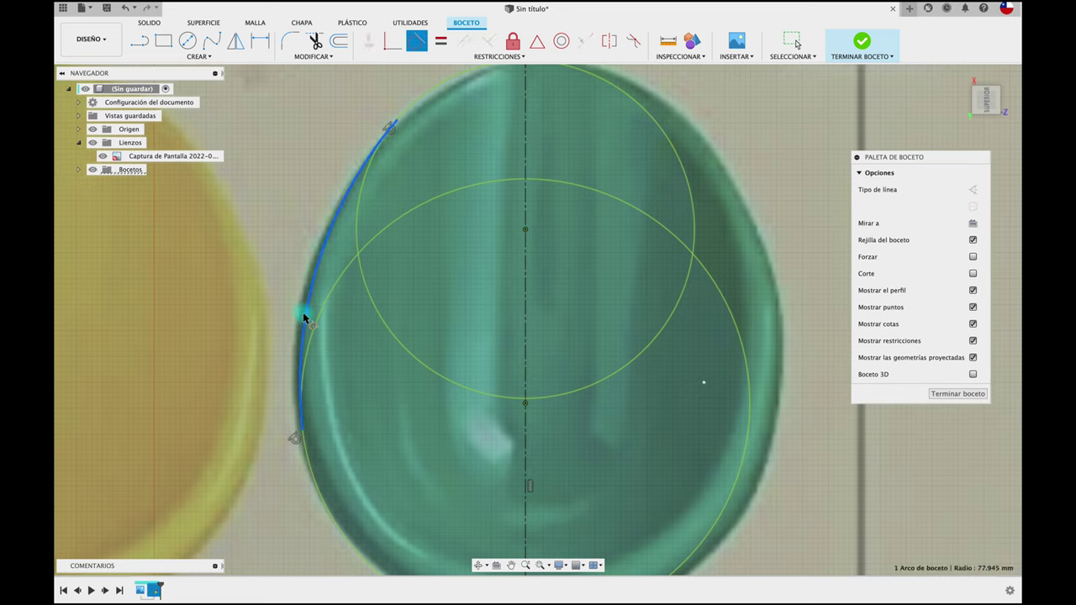
{"action": "left_click", "coordinate": [306, 336]}
{"action": "scroll", "coordinate": [291, 400], "scroll_direction": "down", "scroll_amount": 2}
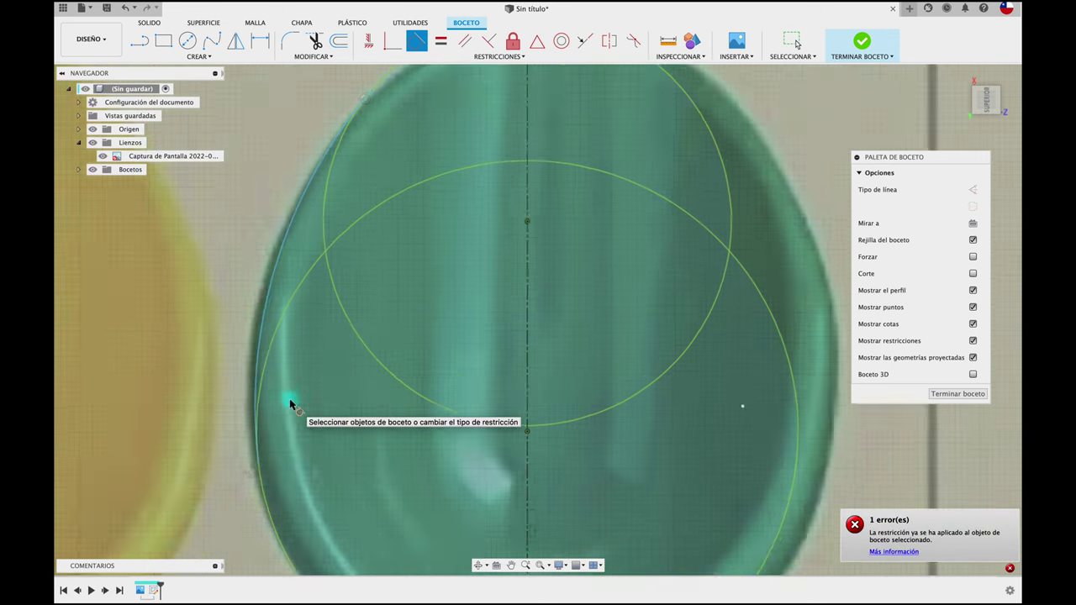
{"action": "scroll", "coordinate": [291, 400], "scroll_direction": "down", "scroll_amount": 2}
{"action": "scroll", "coordinate": [303, 379], "scroll_direction": "down", "scroll_amount": 2}
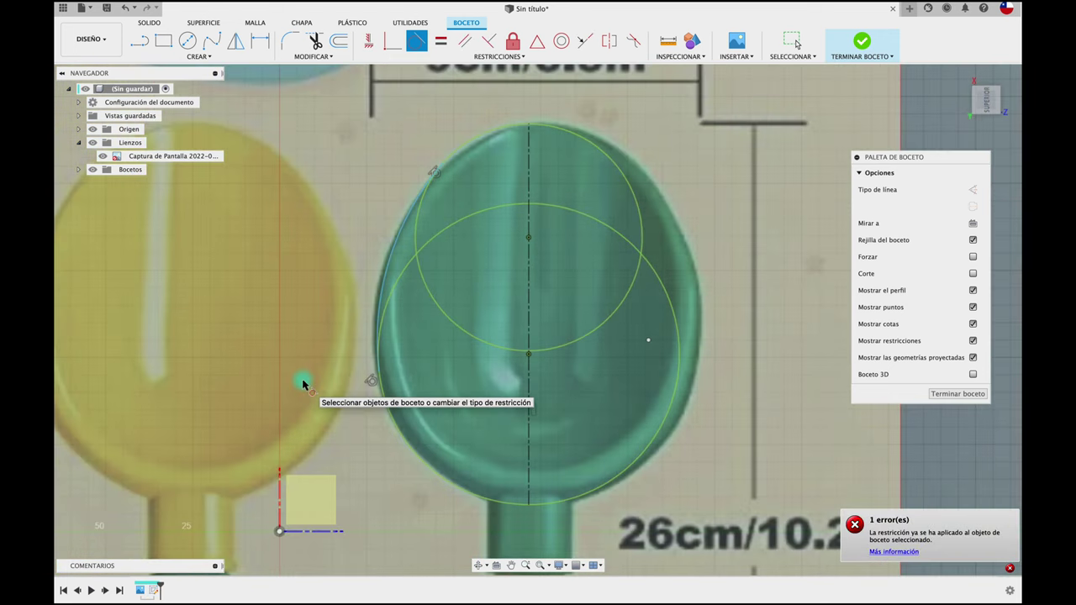
{"action": "key", "text": "Escape"}
{"action": "middle_click_drag", "start_coordinate": [533, 332], "coordinate": [486, 338]}
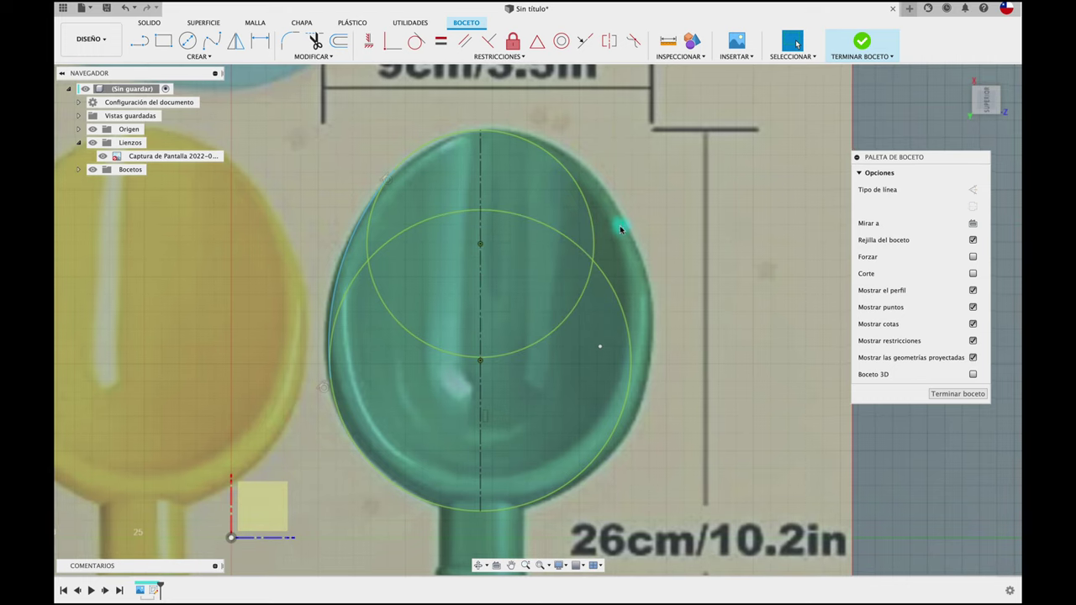
{"action": "left_click", "coordinate": [588, 204]}
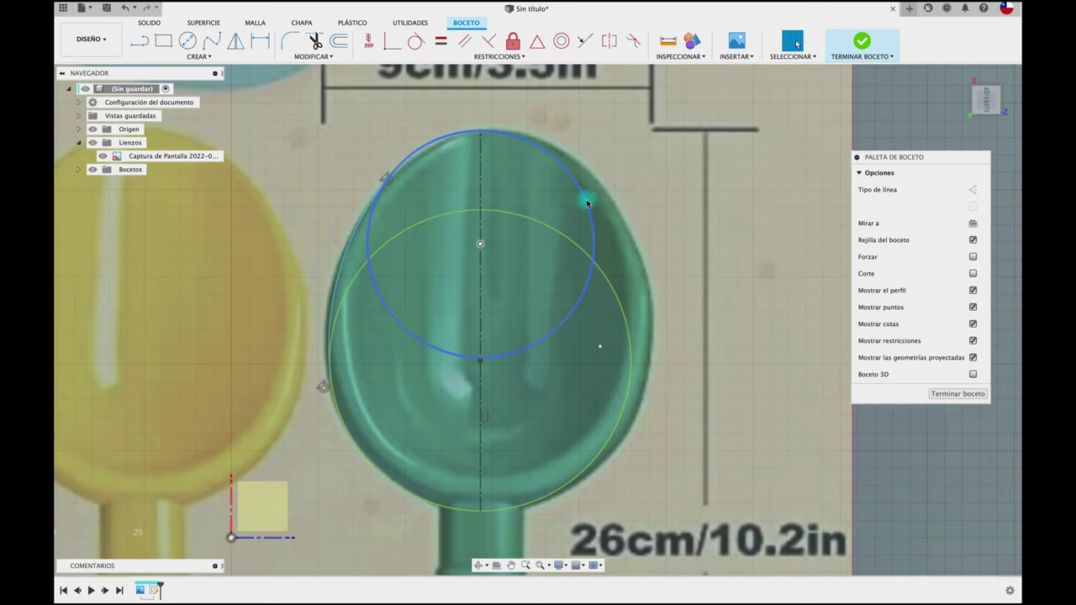
- Trim the right-hand and inner circle arcs to leave the left half-profile, then finish the sketch
{"action": "left_click", "coordinate": [315, 41]}
{"action": "left_click", "coordinate": [527, 145]}
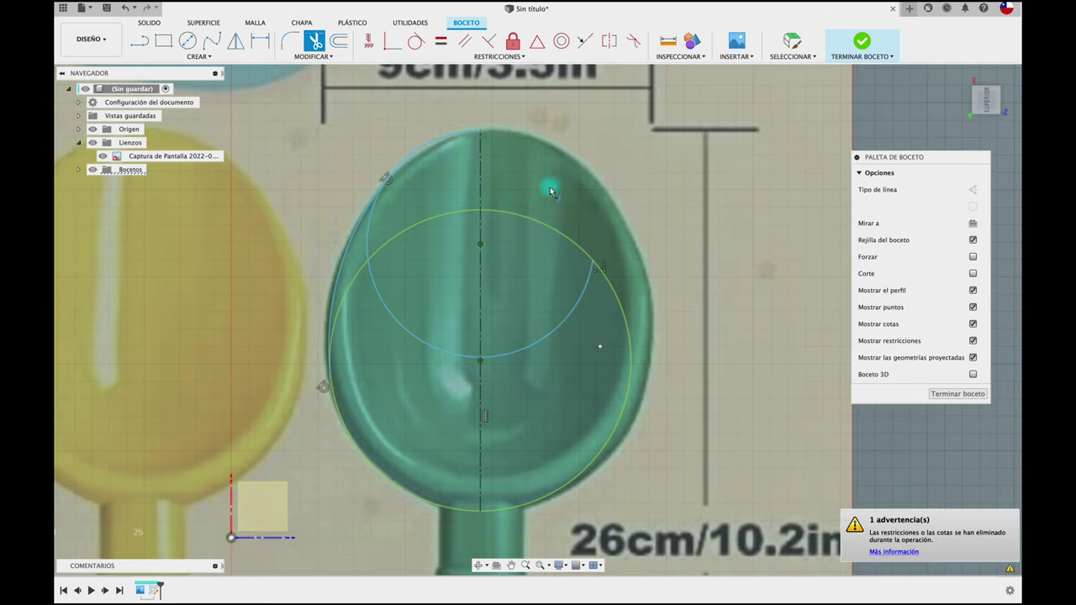
{"action": "left_click", "coordinate": [586, 277]}
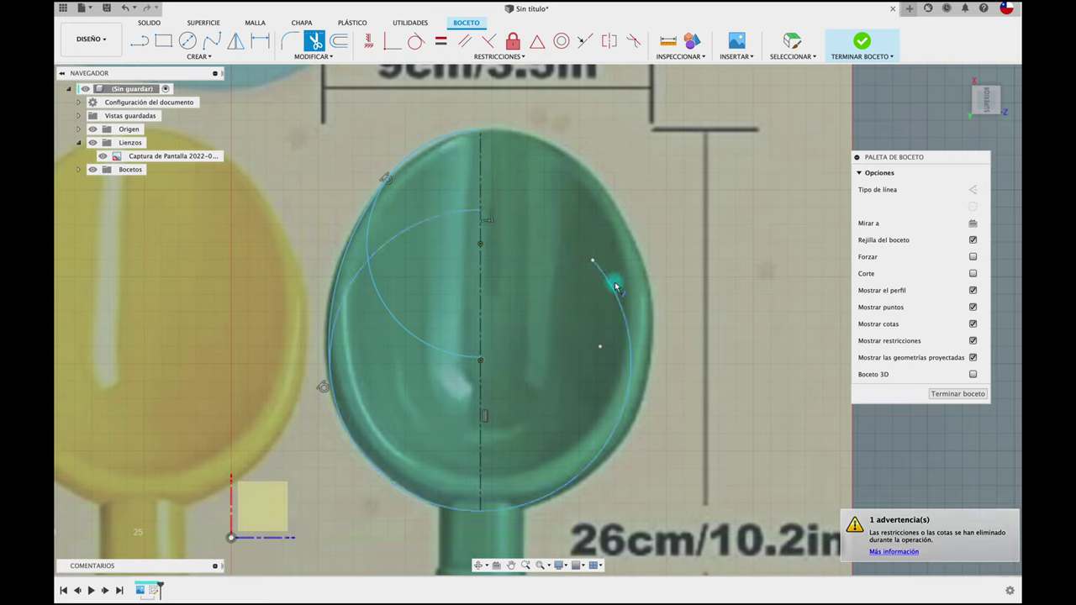
{"action": "left_click", "coordinate": [453, 363]}
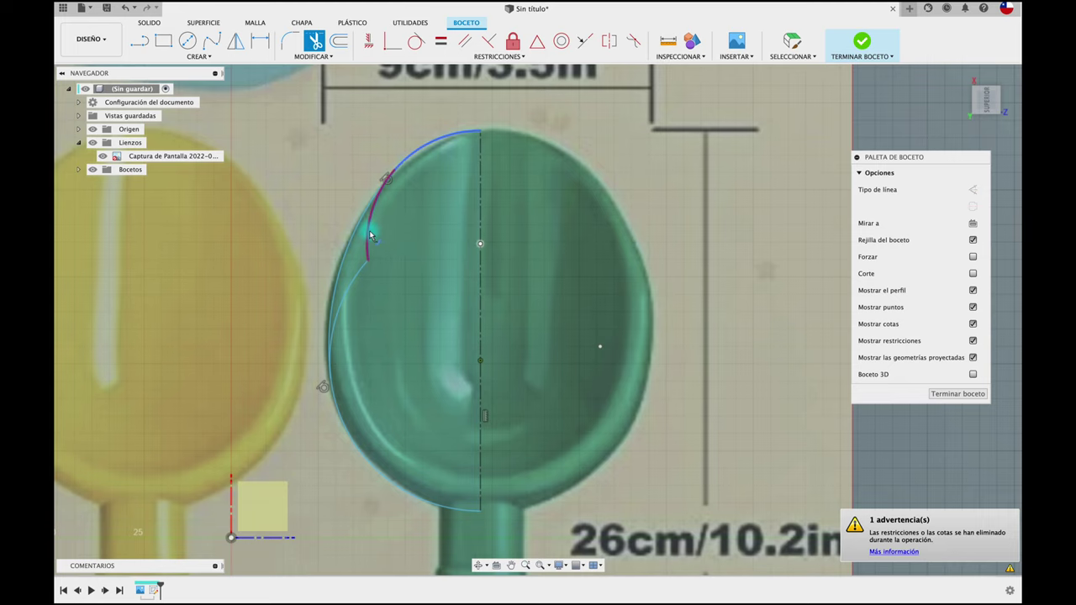
{"action": "left_click", "coordinate": [353, 281]}
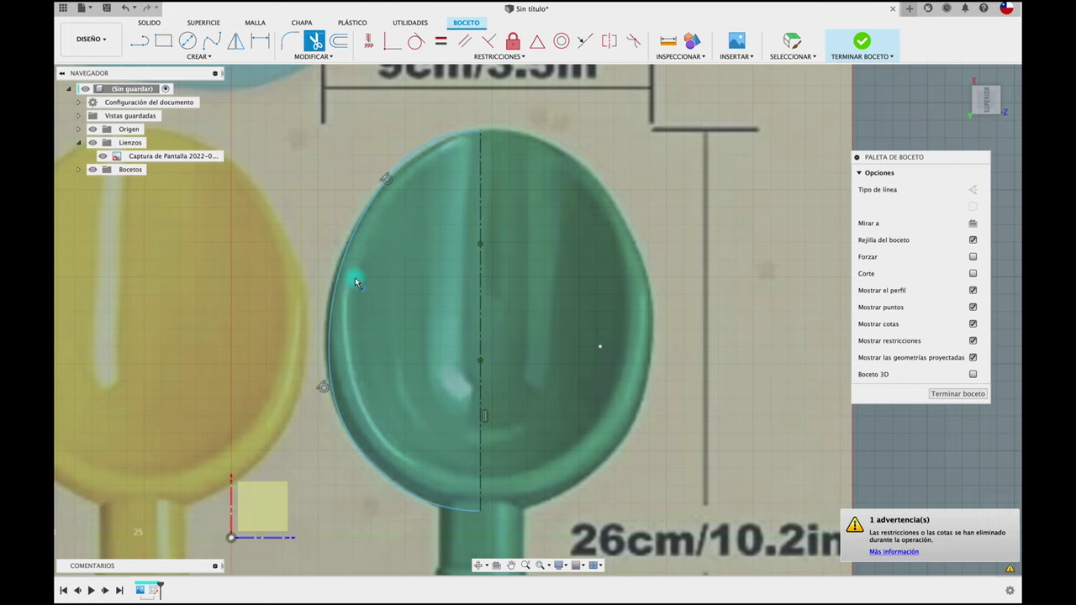
{"action": "key", "text": "Escape"}
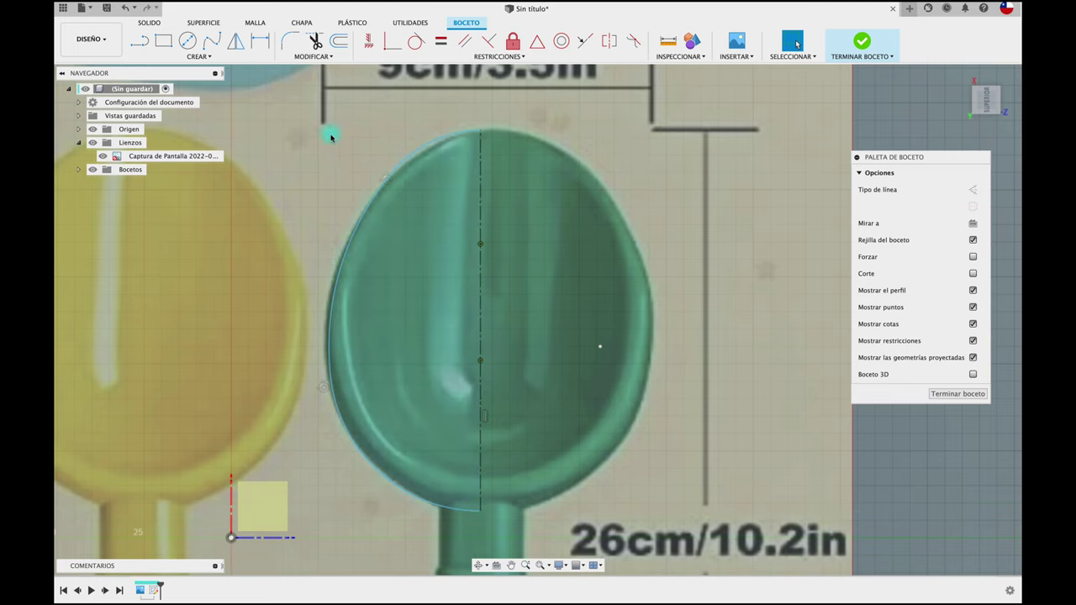
{"action": "scroll", "coordinate": [328, 132], "scroll_direction": "down", "scroll_amount": 2}
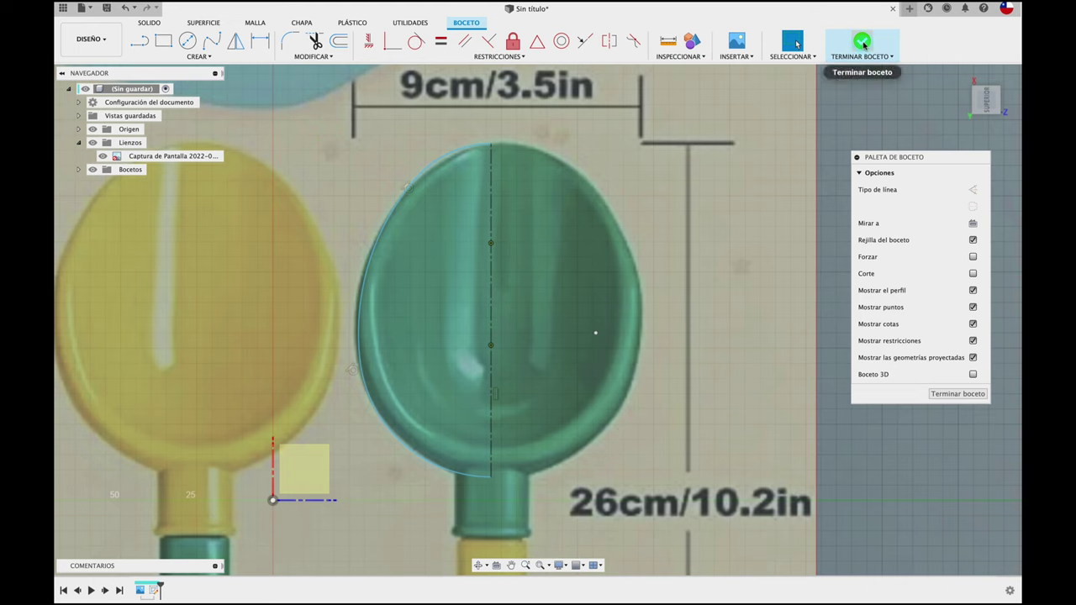
{"action": "left_click", "coordinate": [861, 42]}
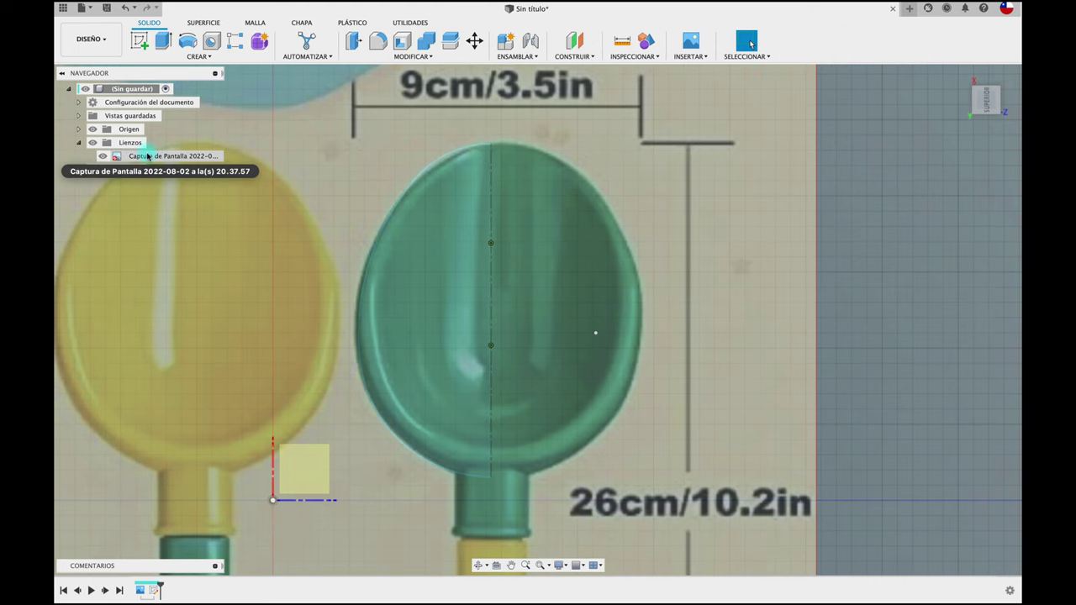
- Hide the Canvases folder's reference photo so only the half-egg profile shows
{"action": "left_click", "coordinate": [126, 145]}
{"action": "left_click", "coordinate": [93, 144]}
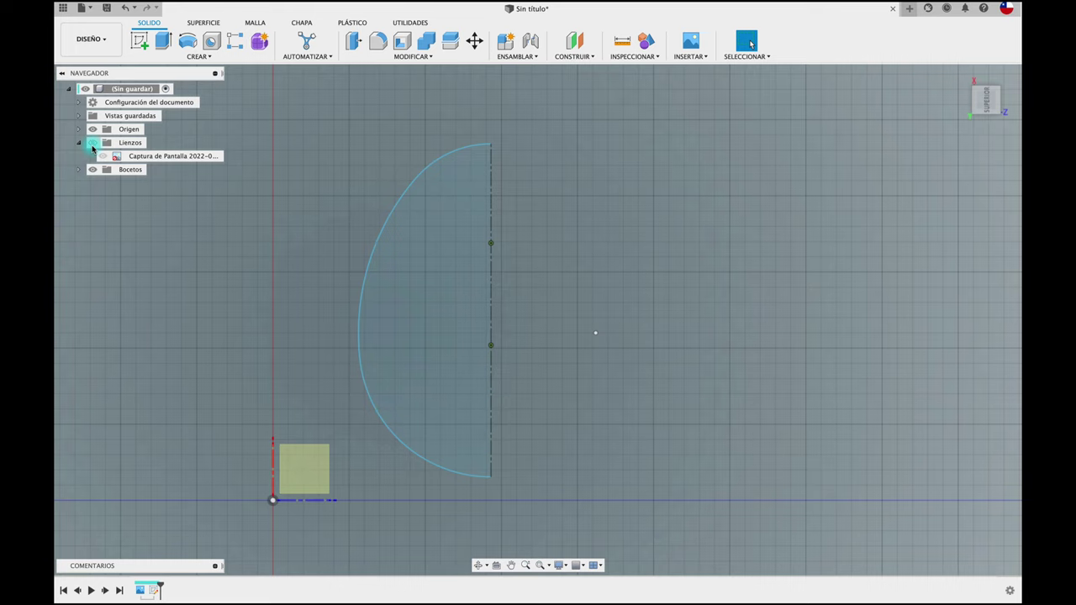
{"action": "left_click", "coordinate": [614, 303]}
- Revolve the half profile a full 360° around the axis into the egg body
{"action": "left_click", "coordinate": [187, 42]}
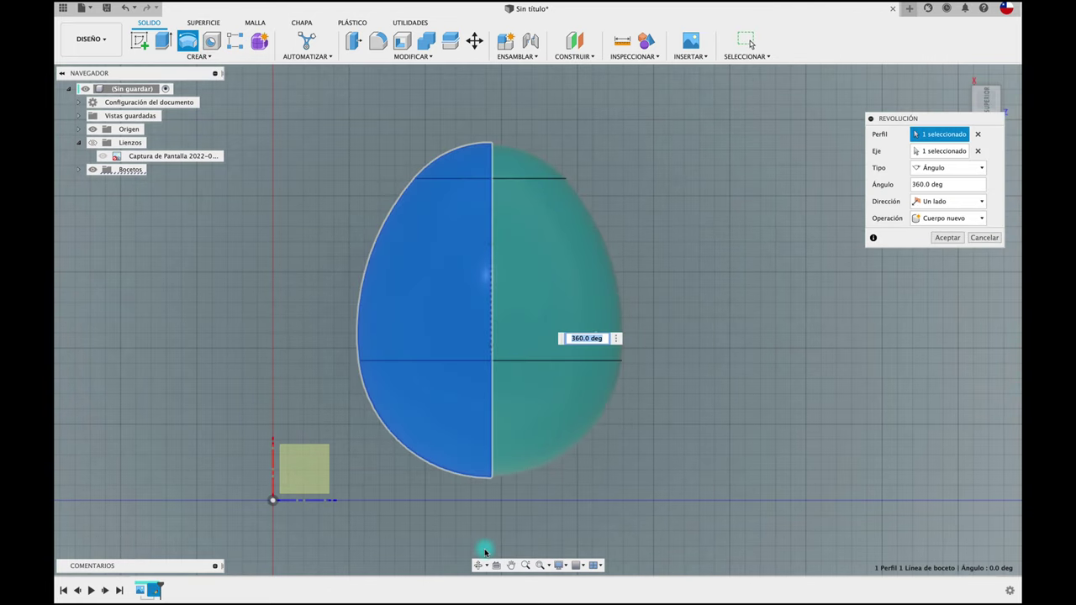
{"action": "middle_click_drag", "start_coordinate": [486, 551], "coordinate": [582, 526], "text": "shift"}
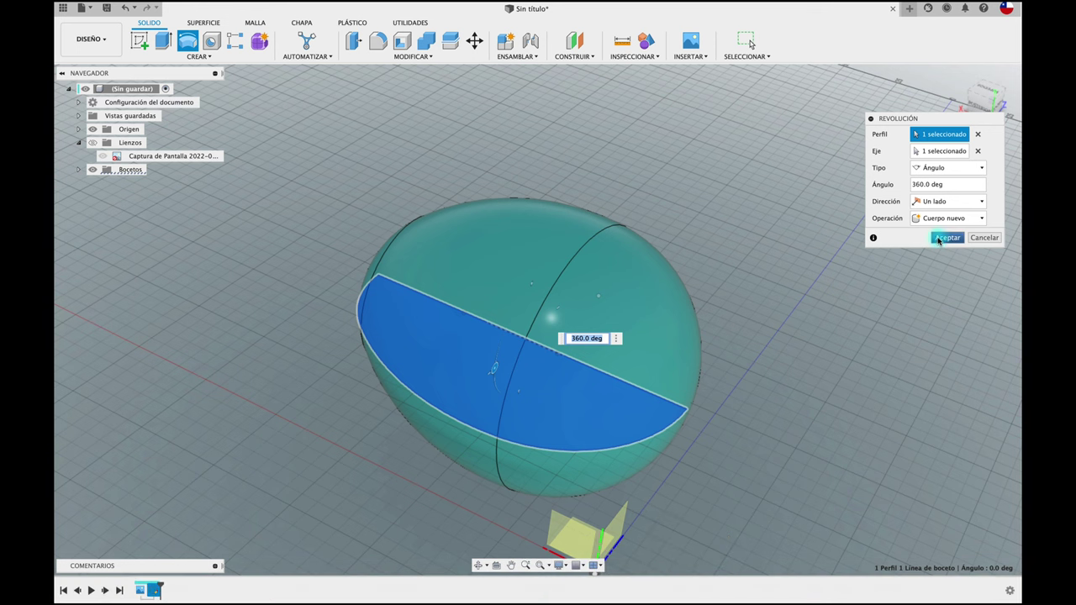
{"action": "left_click", "coordinate": [940, 238]}
{"action": "middle_click_drag", "start_coordinate": [944, 238], "coordinate": [855, 283], "text": "shift"}
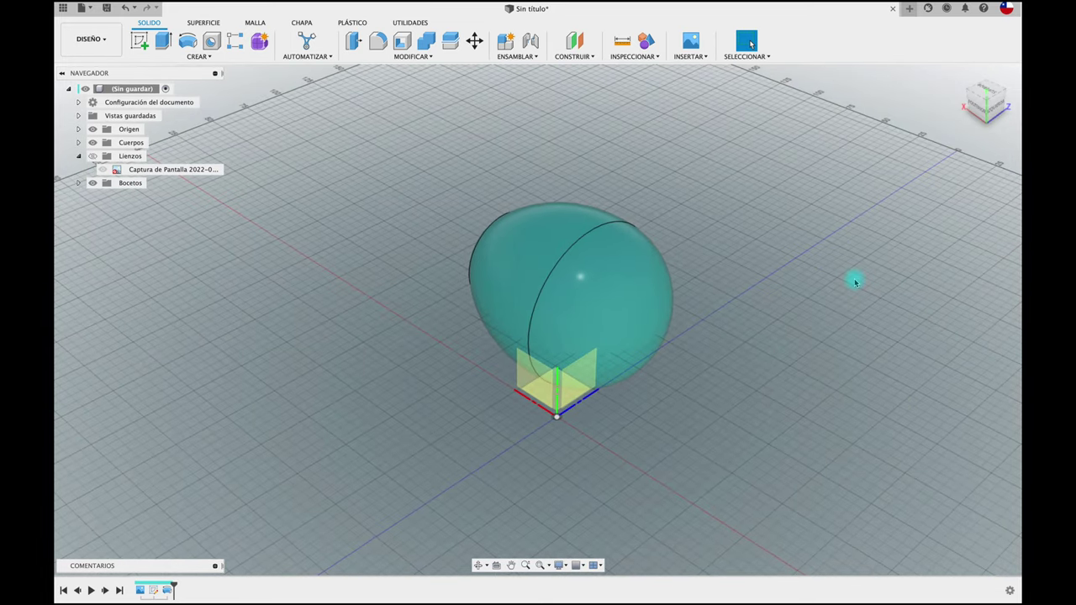
- Check the shovel product page in the browser, then start a sketch on the vertical origin plane
{"action": "key", "text": "ctrl+Up"}
{"action": "left_click", "coordinate": [436, 405]}
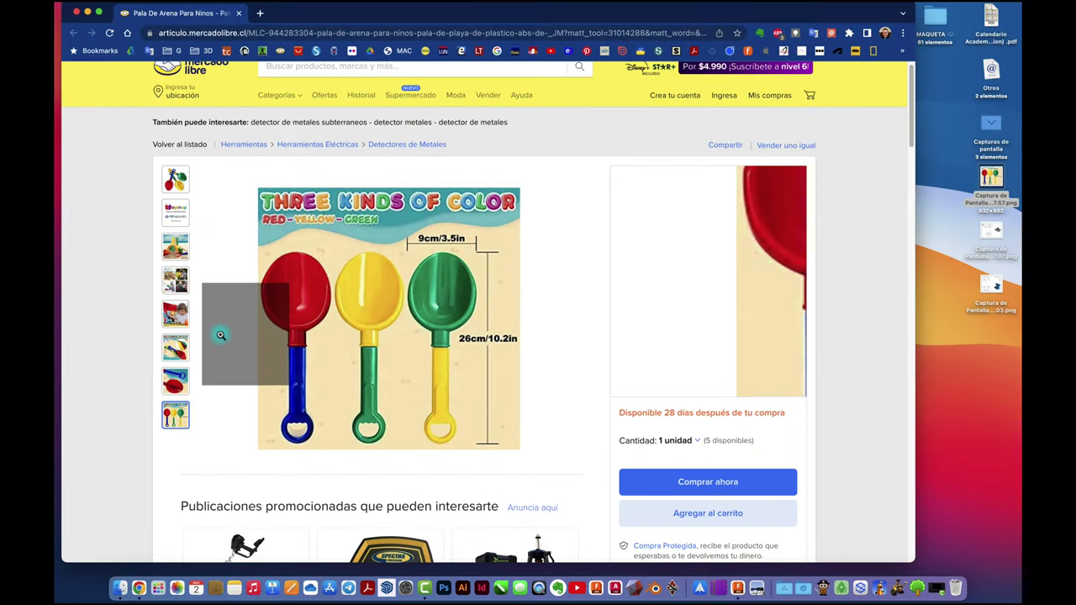
{"action": "mouse_move", "coordinate": [175, 347]}
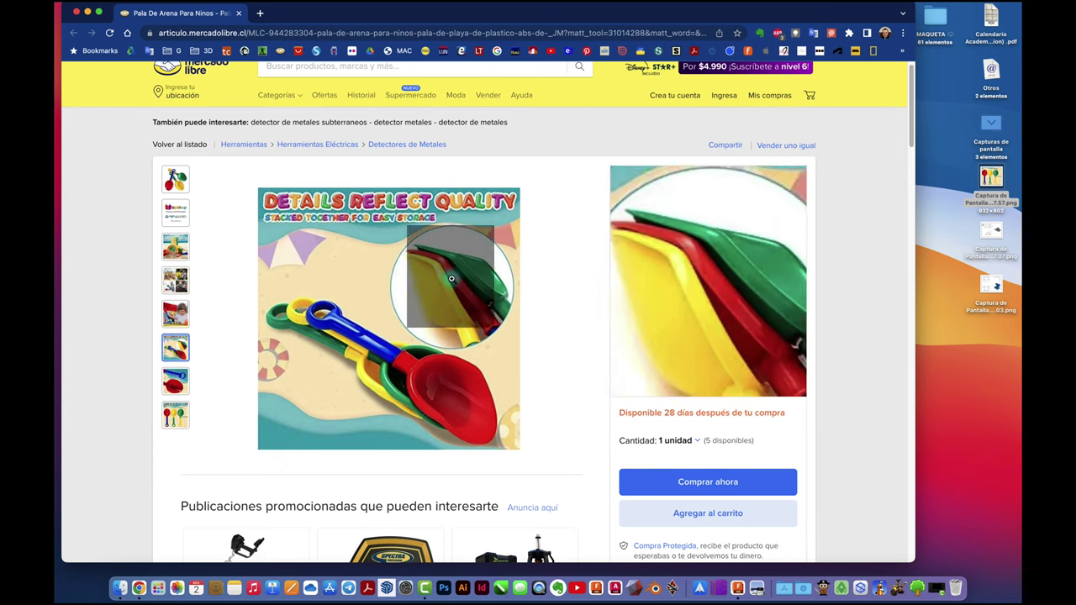
{"action": "key", "text": "ctrl+Up"}
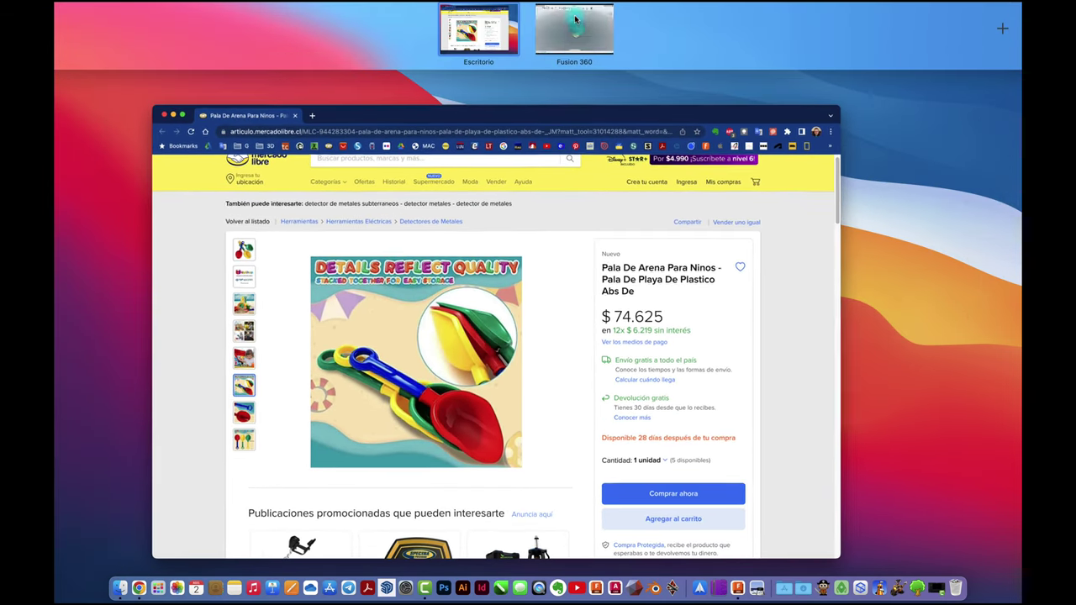
{"action": "left_click", "coordinate": [573, 22]}
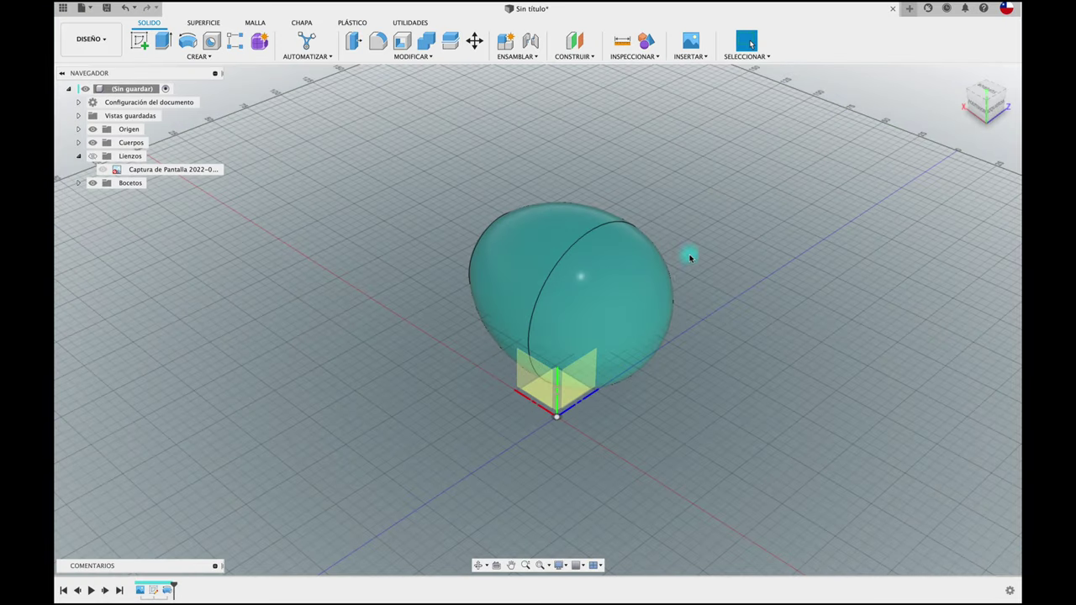
{"action": "left_click", "coordinate": [139, 40]}
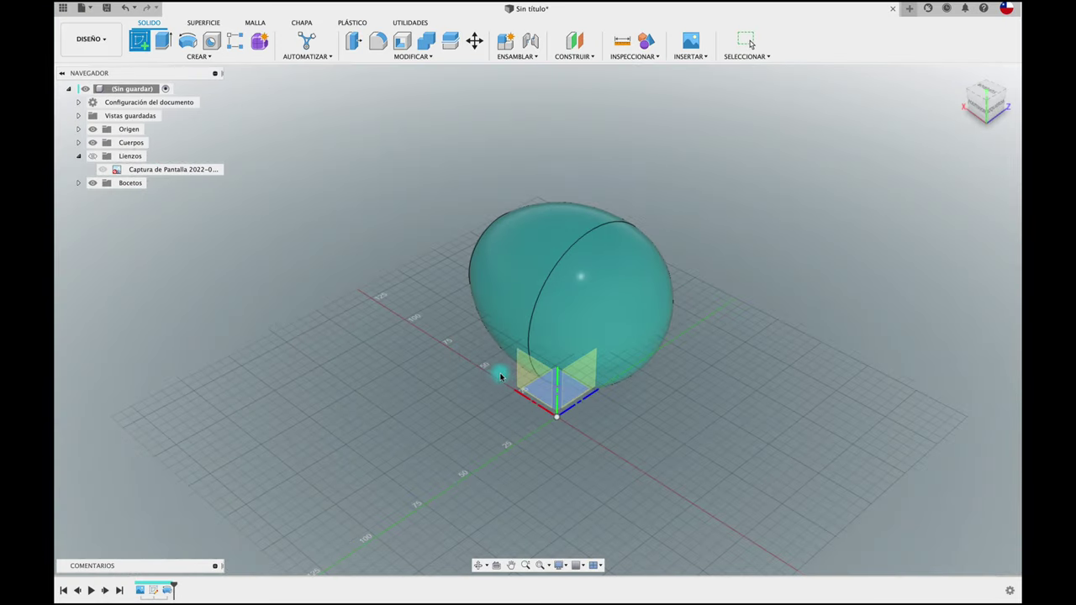
{"action": "left_click", "coordinate": [543, 377]}
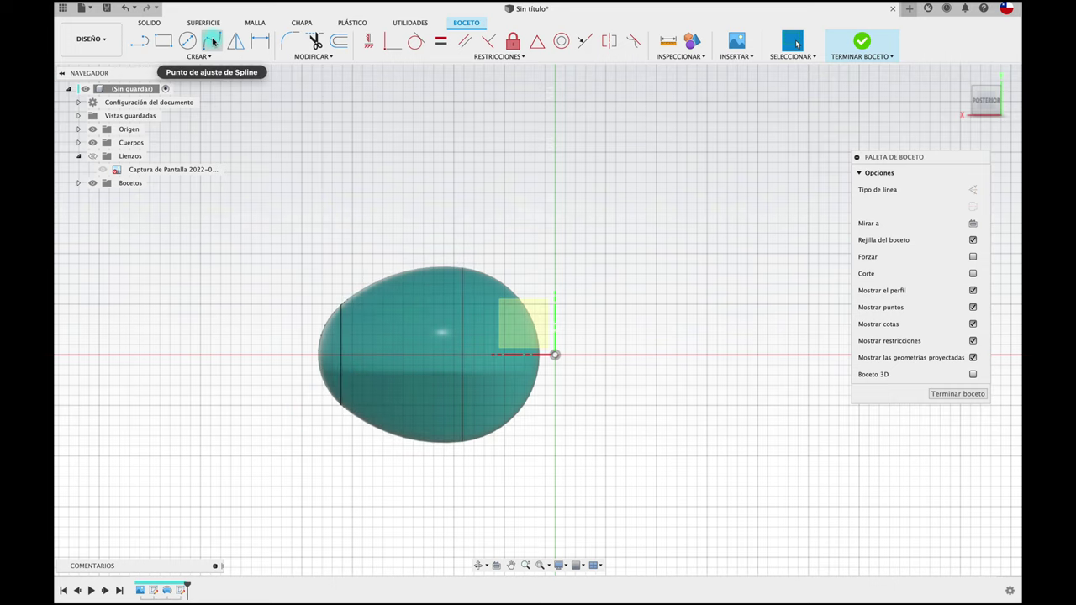
- Draw a fit-point spline from the origin curving down toward the lower left
{"action": "left_click", "coordinate": [213, 41]}
{"action": "scroll", "coordinate": [499, 336], "scroll_direction": "up", "scroll_amount": 3}
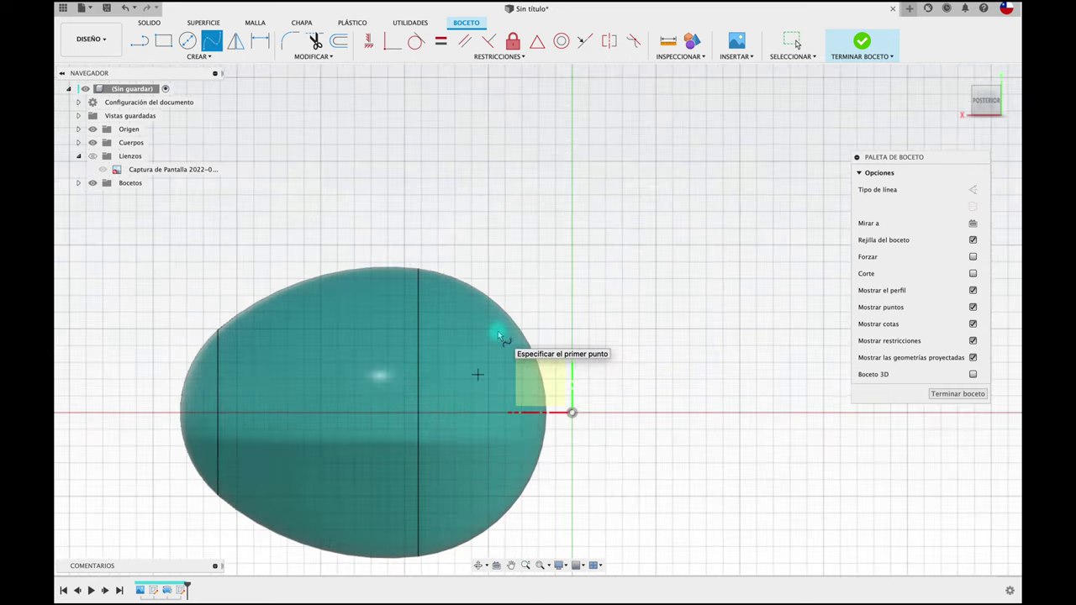
{"action": "middle_click_drag", "start_coordinate": [496, 336], "coordinate": [554, 336]}
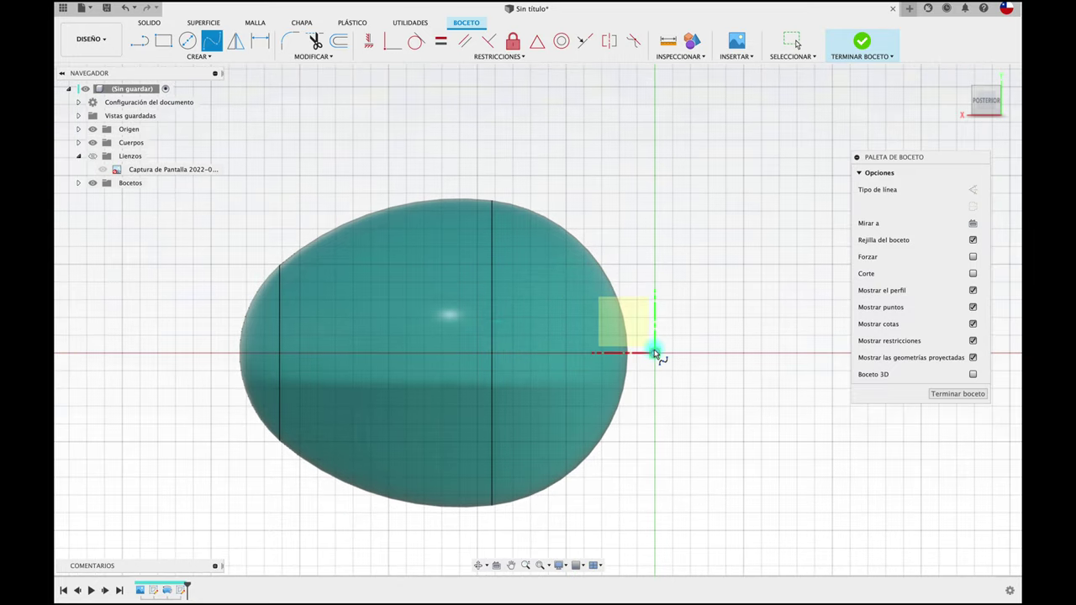
{"action": "left_click", "coordinate": [655, 353]}
{"action": "left_click", "coordinate": [519, 352]}
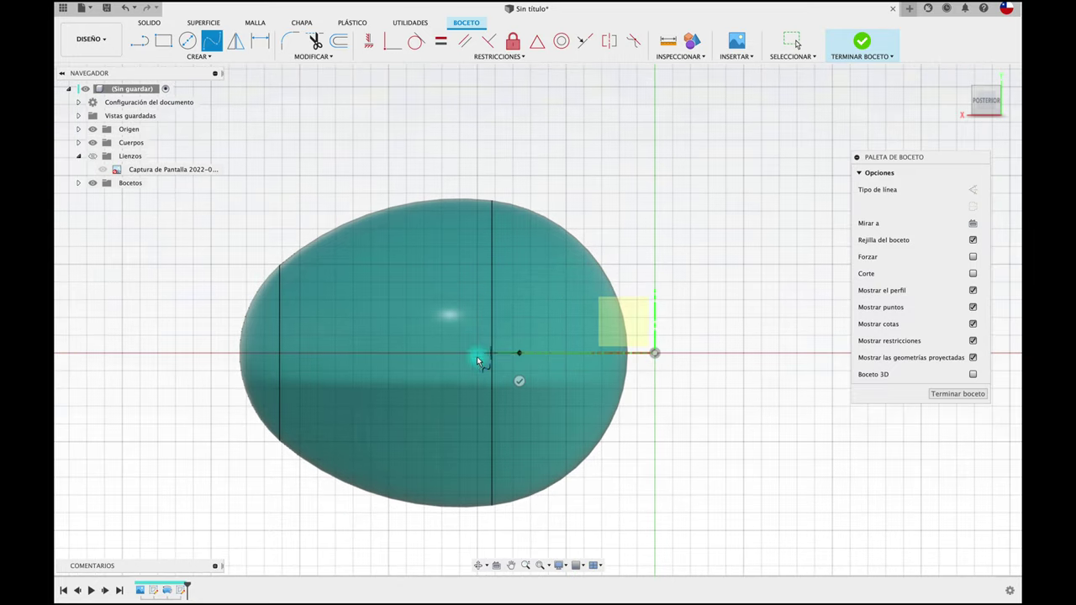
{"action": "left_click", "coordinate": [389, 373]}
{"action": "left_click", "coordinate": [325, 409]}
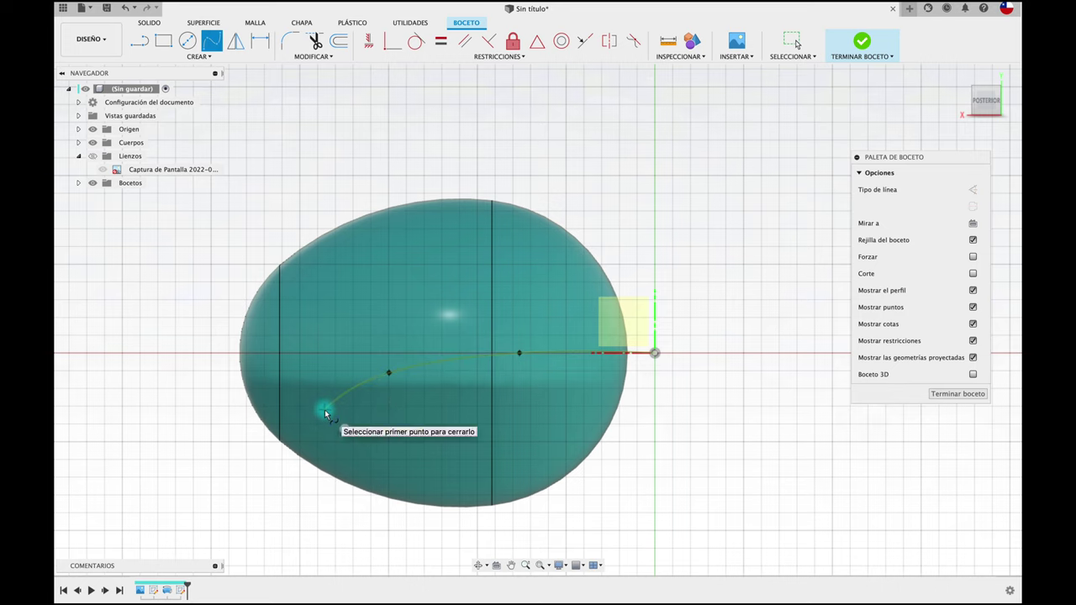
{"action": "left_click", "coordinate": [268, 478]}
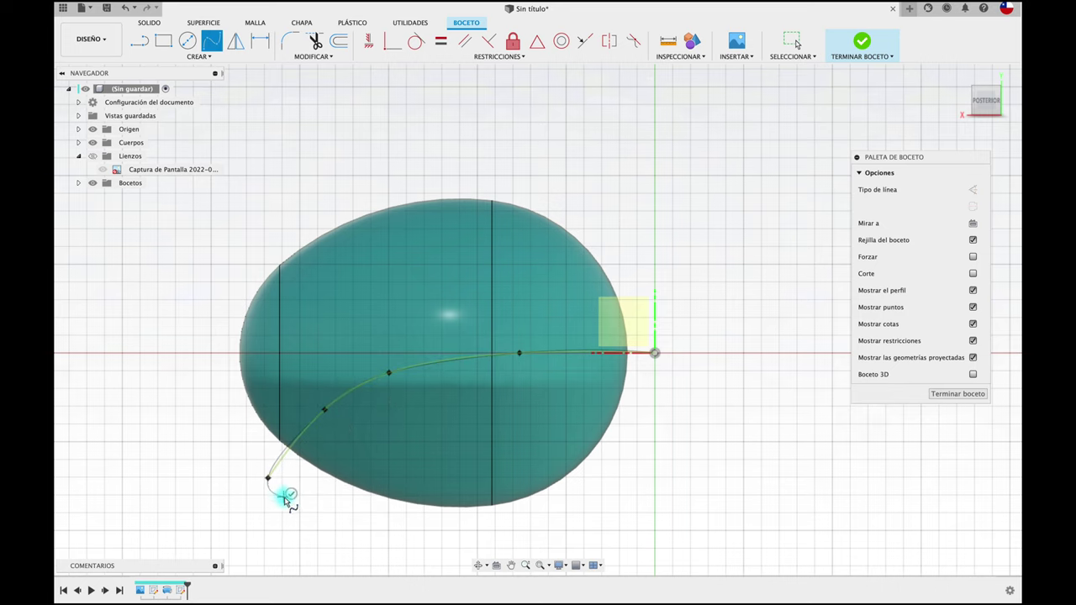
{"action": "left_click", "coordinate": [291, 494]}
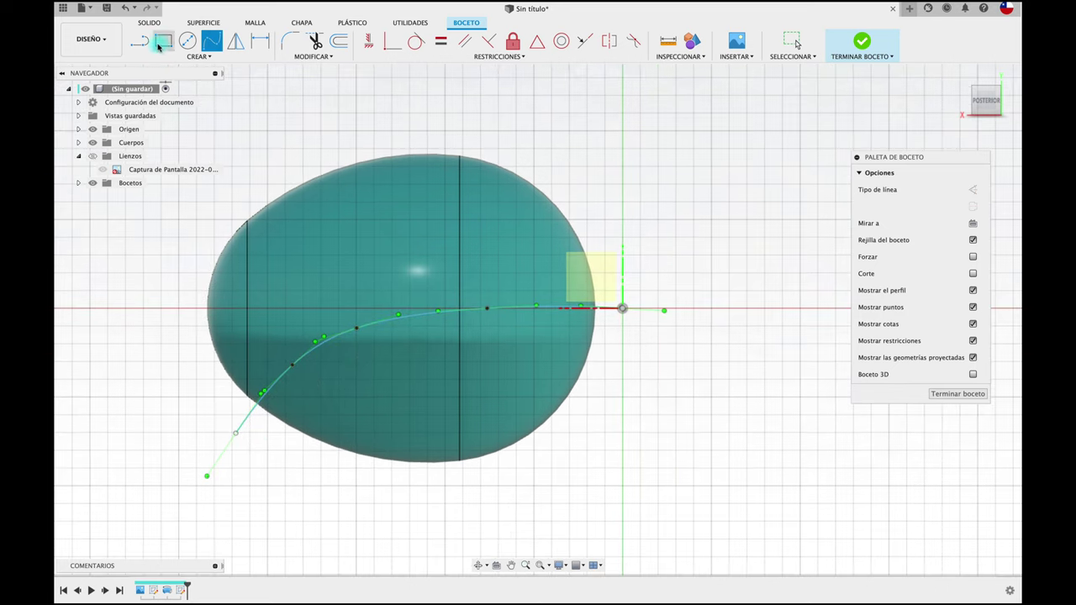
- Close the region above the spline with a chain of straight lines and finish the sketch
{"action": "left_click", "coordinate": [140, 42]}
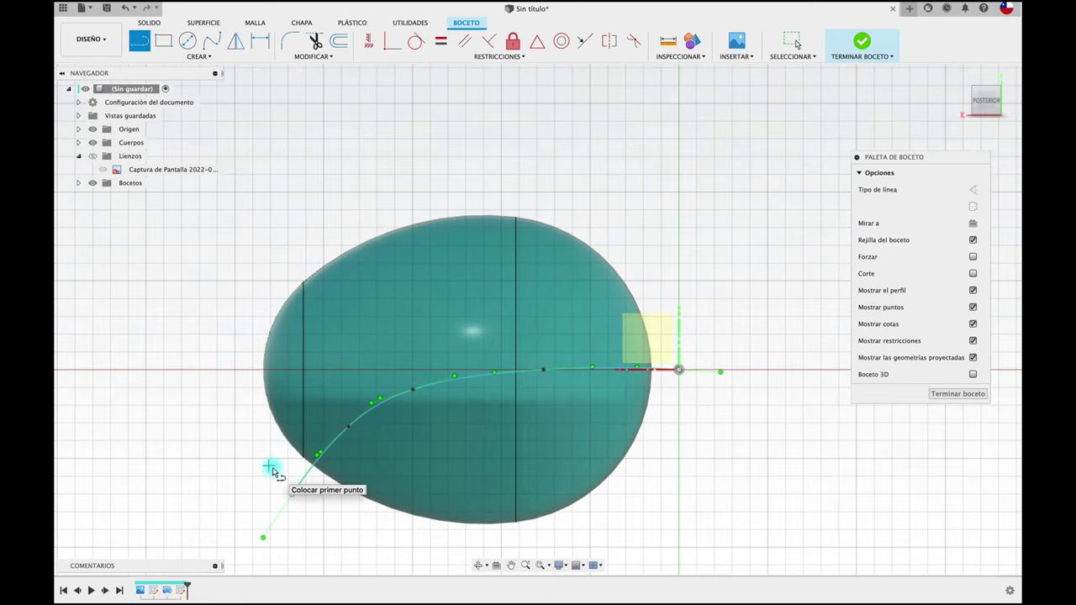
{"action": "key", "text": "Escape"}
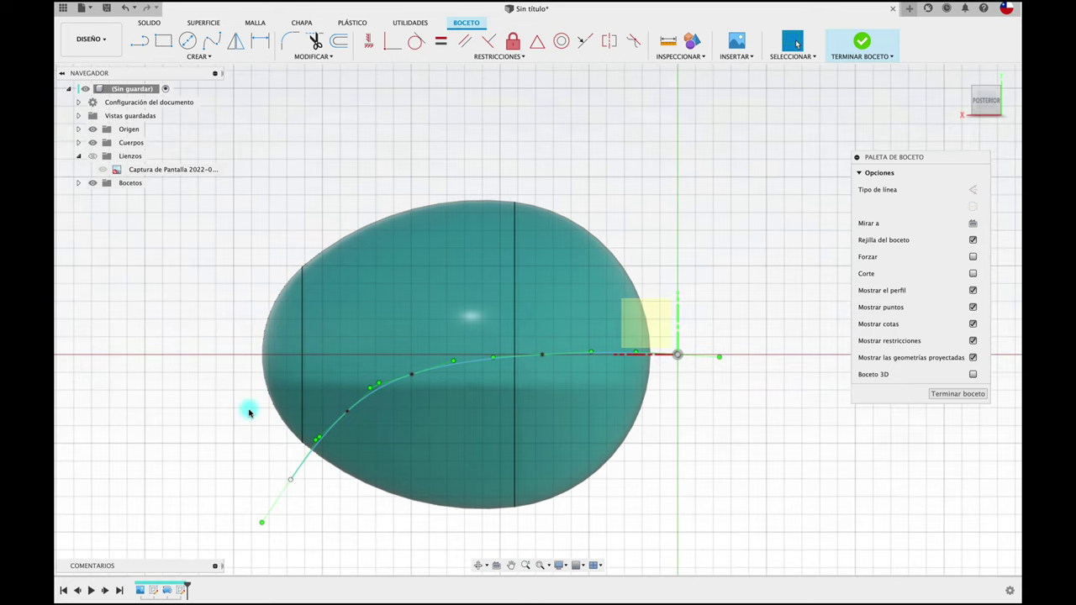
{"action": "left_click", "coordinate": [142, 43]}
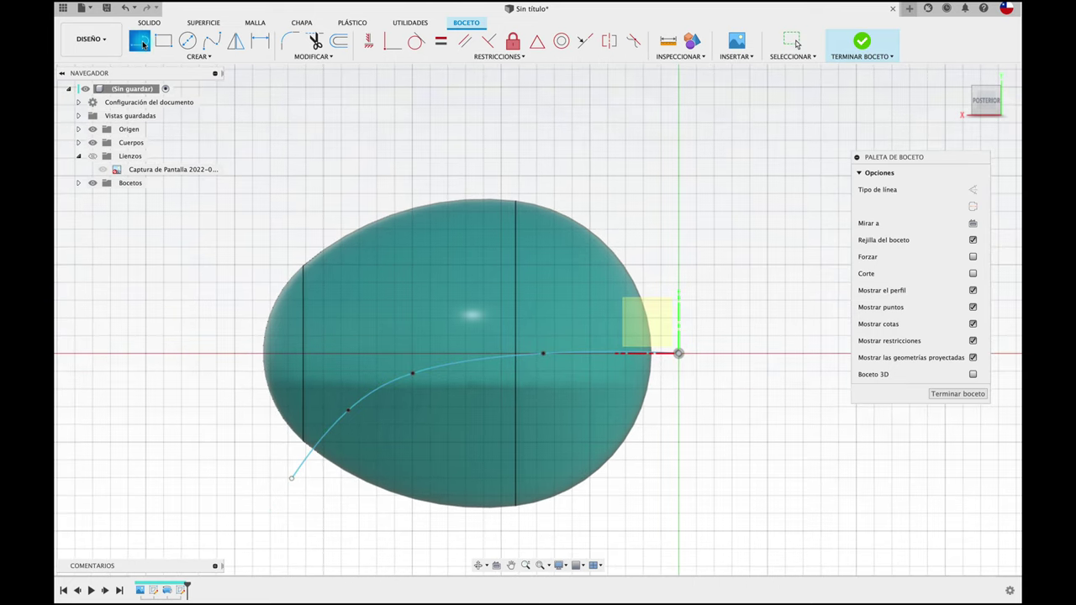
{"action": "left_click", "coordinate": [678, 353]}
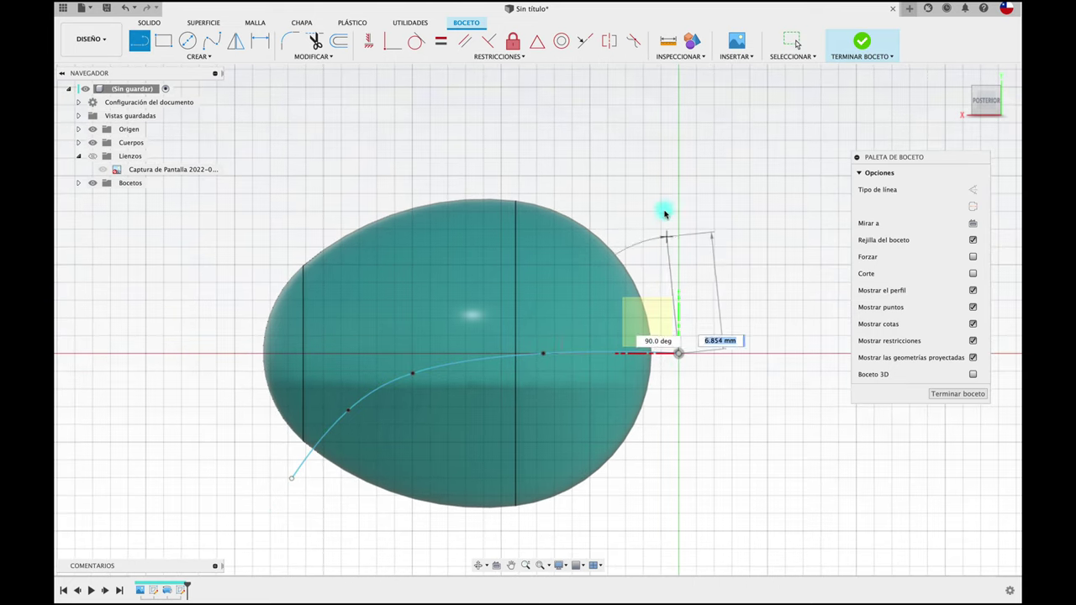
{"action": "left_click", "coordinate": [665, 172]}
{"action": "left_click", "coordinate": [537, 140]}
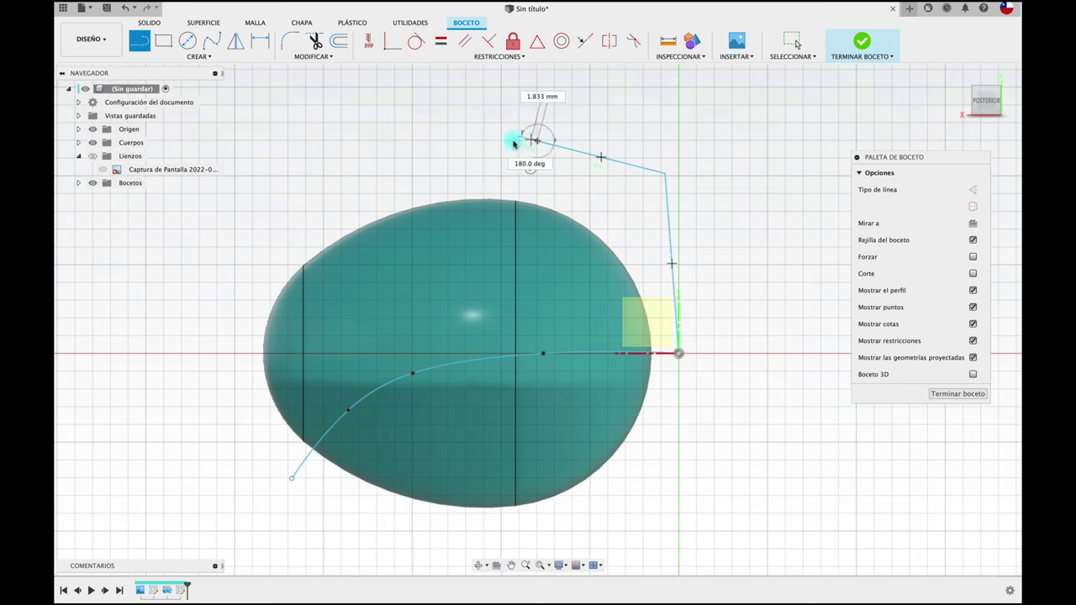
{"action": "left_click", "coordinate": [292, 183]}
{"action": "left_click", "coordinate": [190, 279]}
{"action": "left_click", "coordinate": [183, 435]}
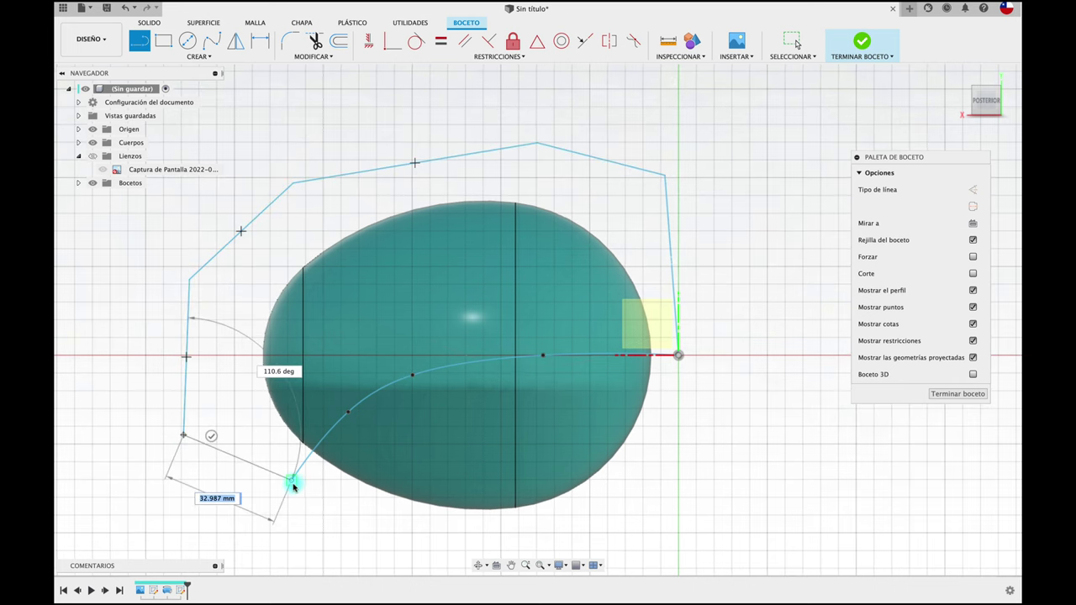
{"action": "left_click", "coordinate": [291, 480]}
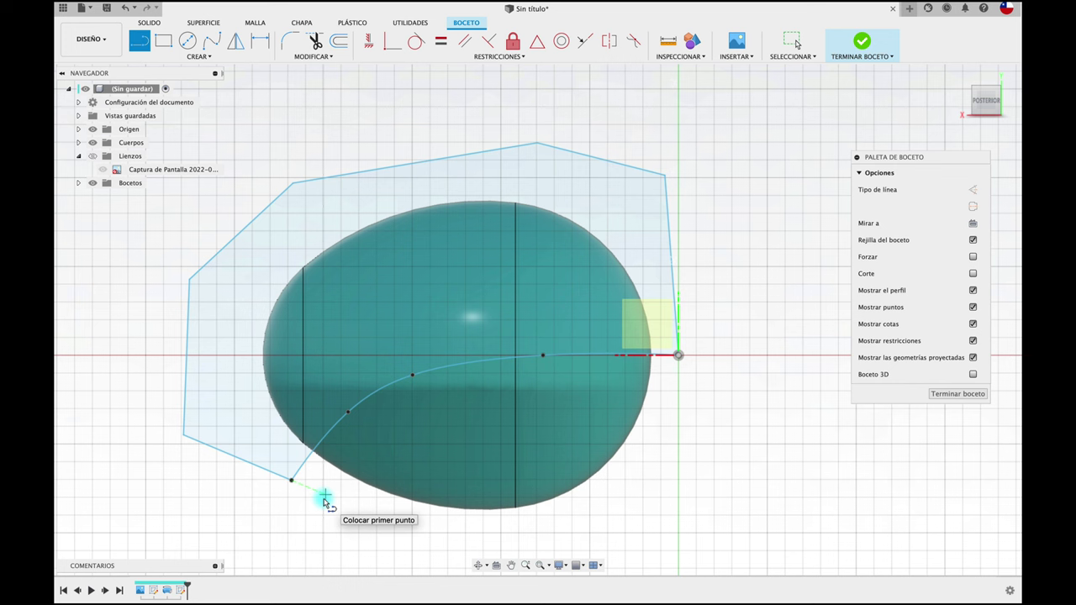
{"action": "left_click", "coordinate": [860, 42]}
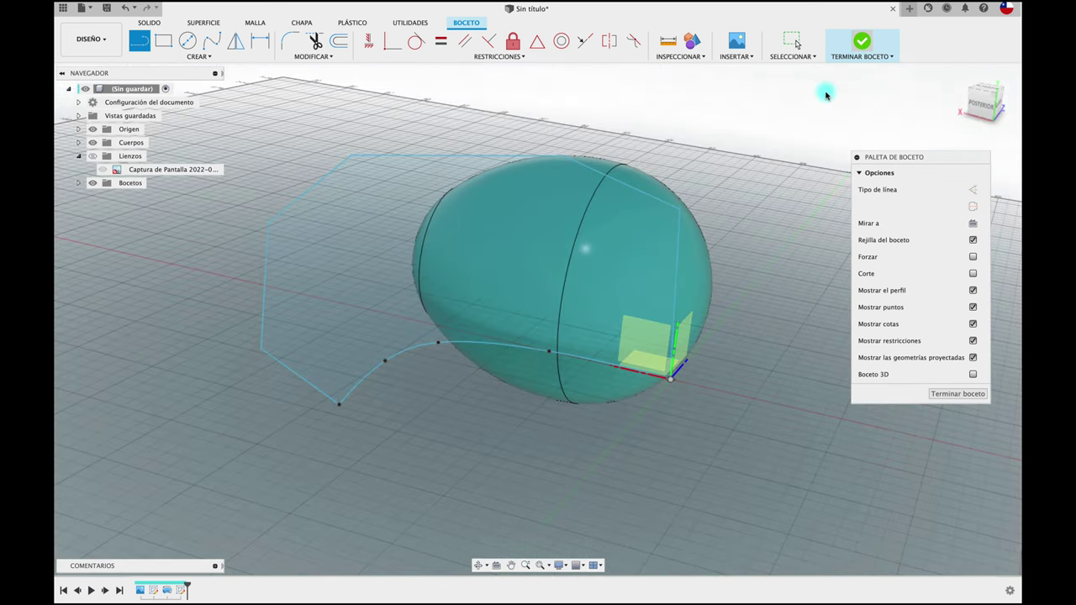
- Cut-extrude the sketched profile 170 mm through the egg's upper part
{"action": "key", "text": "e"}
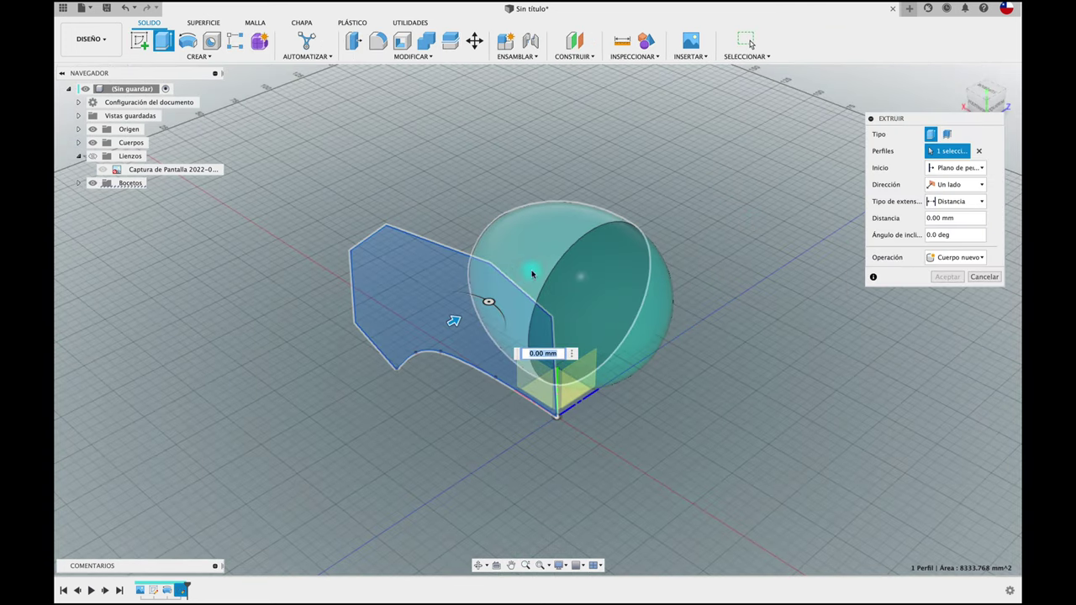
{"action": "left_click_drag", "start_coordinate": [451, 314], "coordinate": [679, 161]}
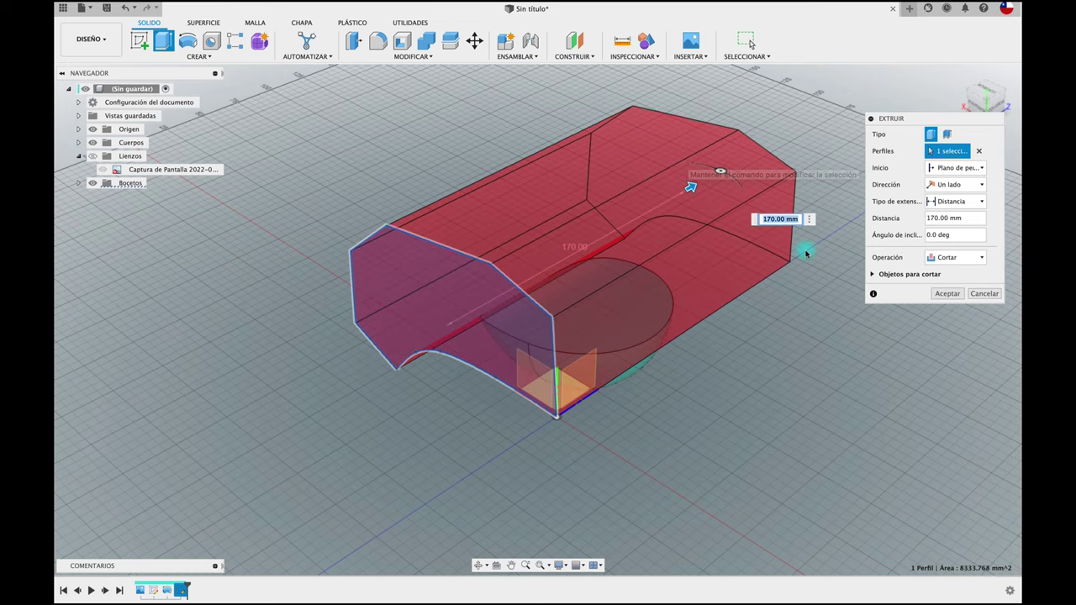
{"action": "left_click", "coordinate": [947, 293]}
{"action": "left_click", "coordinate": [766, 369]}
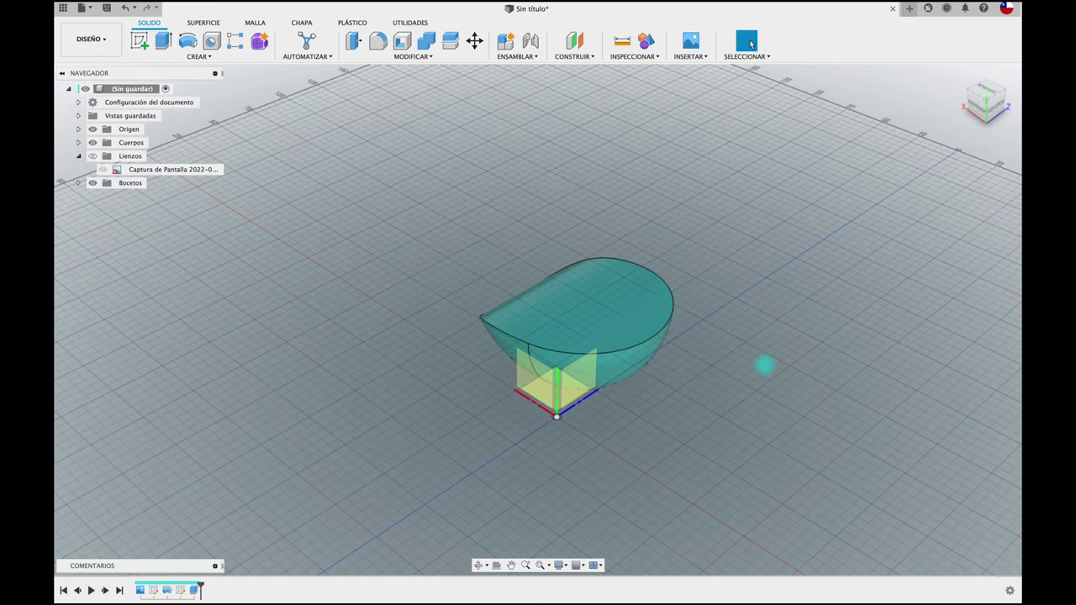
{"action": "mouse_move", "coordinate": [764, 365]}
{"action": "middle_mouse_down", "text": "shift"}
{"action": "mouse_move", "coordinate": [726, 409]}
{"action": "mouse_move", "coordinate": [388, 238]}
{"action": "middle_mouse_up", "text": "shift"}
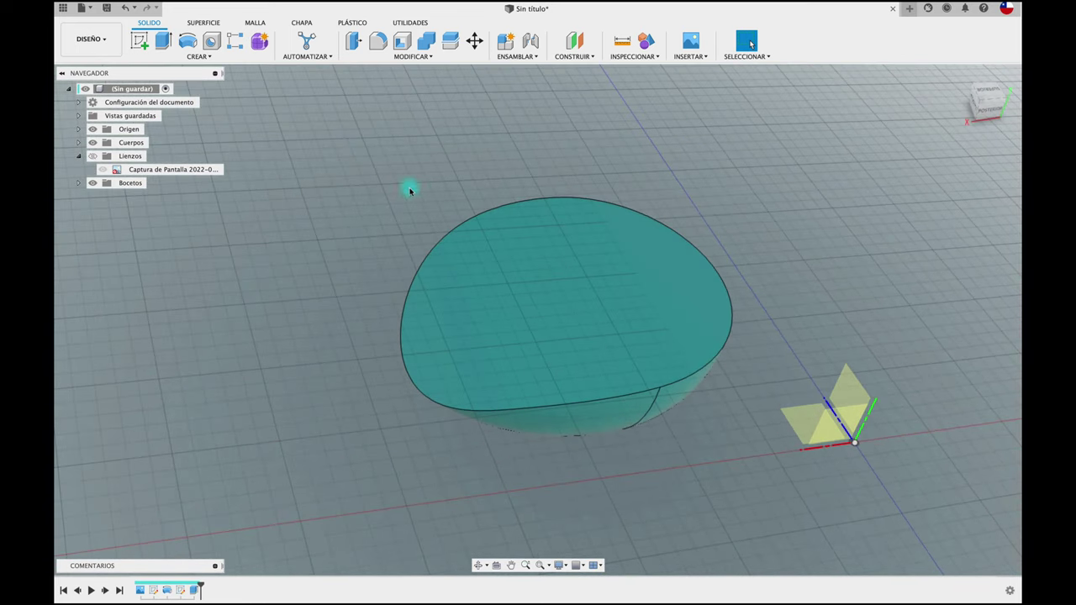
- Shell the scoop with 2.5 mm inside thickness, removing its flat top face
{"action": "left_click", "coordinate": [401, 40]}
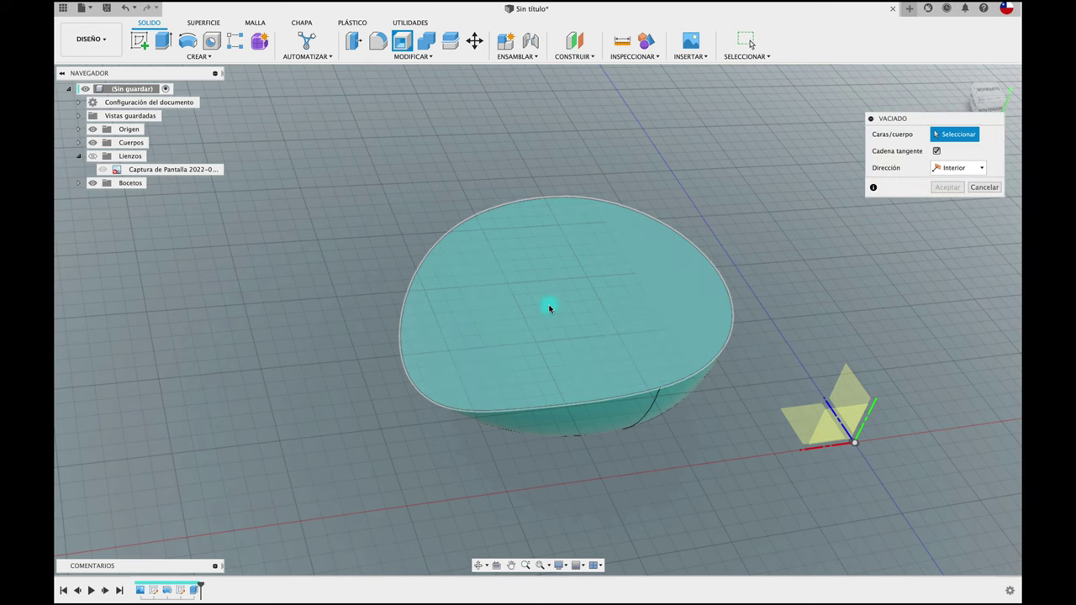
{"action": "left_click", "coordinate": [549, 308]}
{"action": "type", "text": "2"}
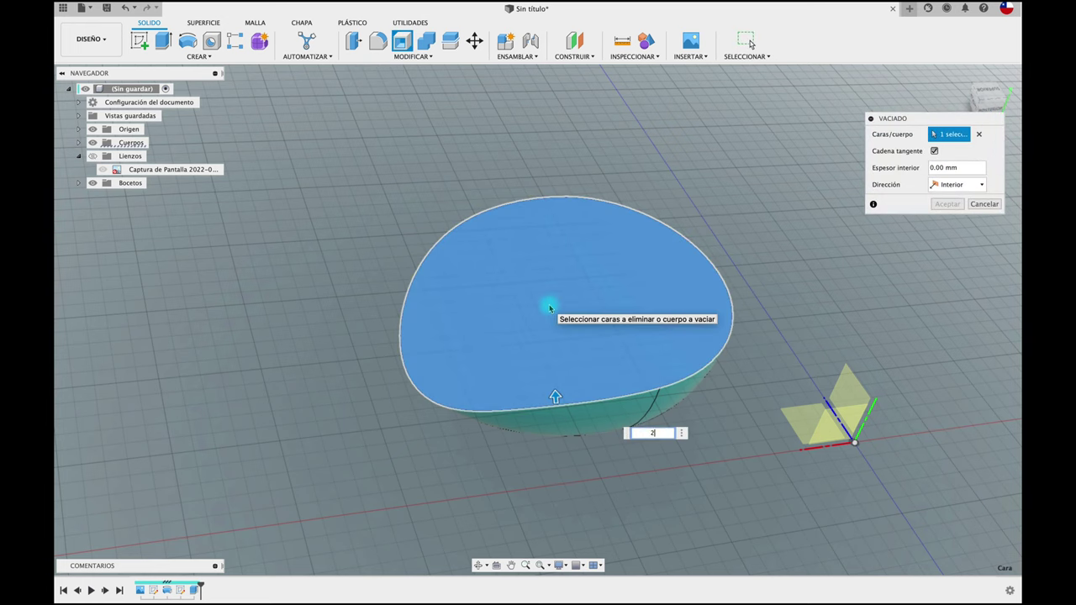
{"action": "type", "text": ".5"}
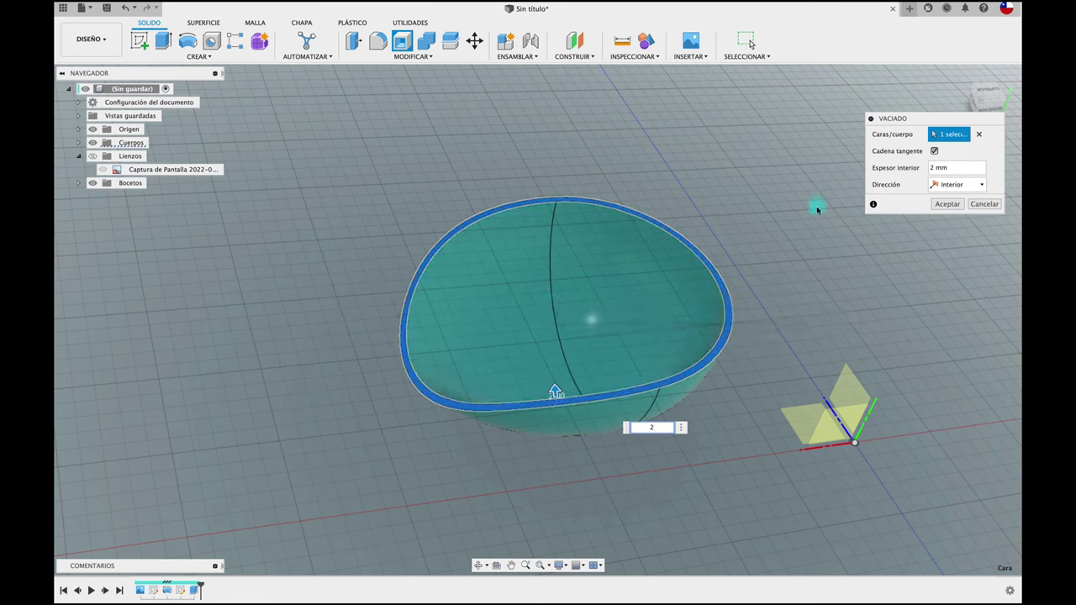
{"action": "left_click", "coordinate": [937, 207]}
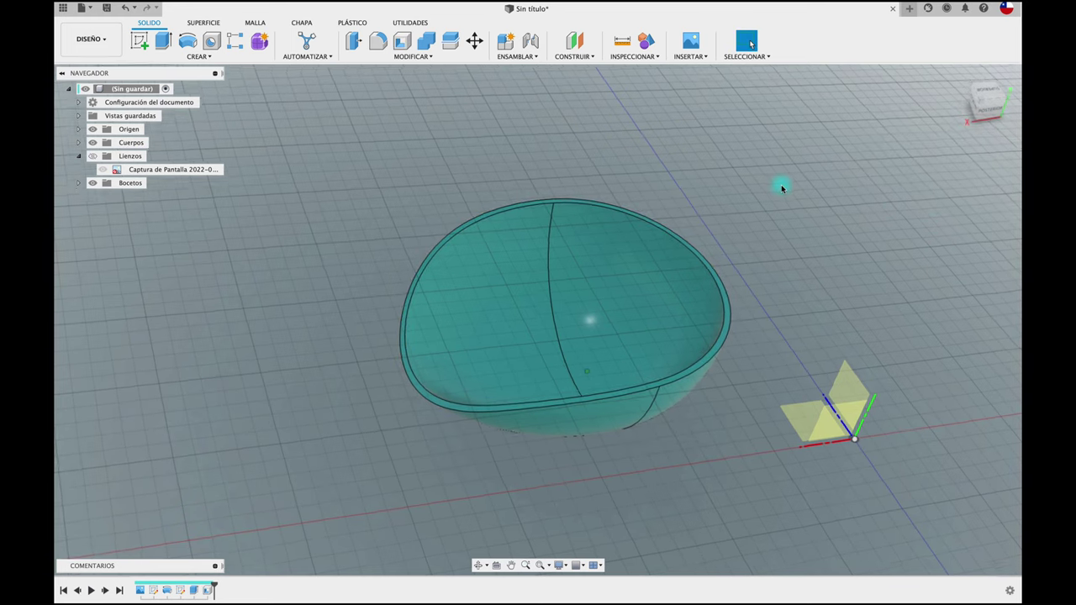
{"action": "middle_click_drag", "start_coordinate": [781, 184], "coordinate": [782, 186], "text": "shift"}
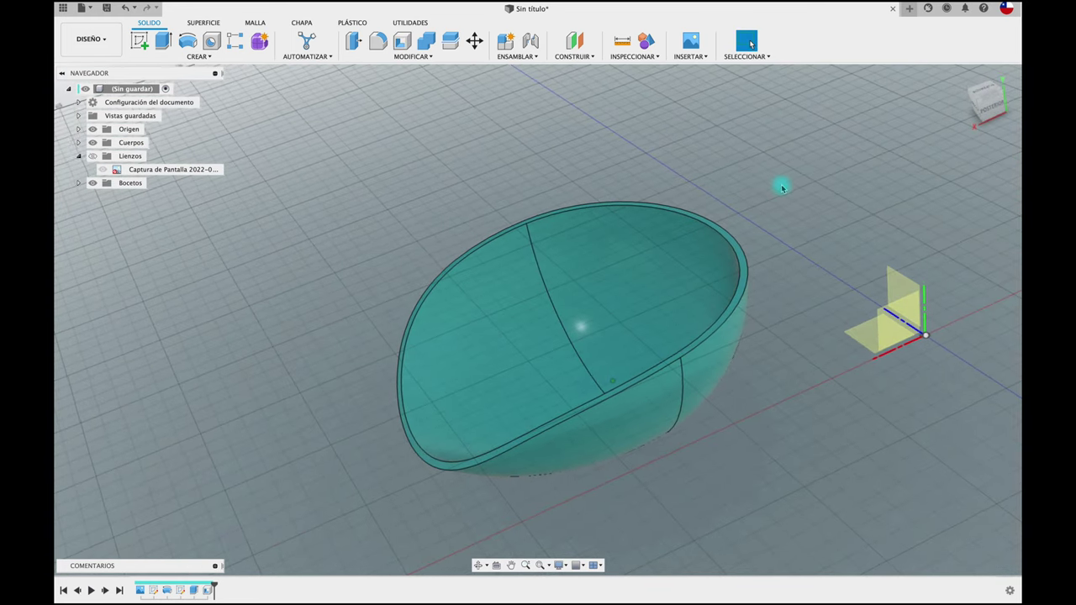
{"action": "mouse_move", "coordinate": [735, 212]}
{"action": "middle_mouse_down", "text": "shift"}
{"action": "mouse_move", "coordinate": [458, 203]}
{"action": "mouse_move", "coordinate": [393, 169]}
{"action": "middle_mouse_up", "text": "shift"}
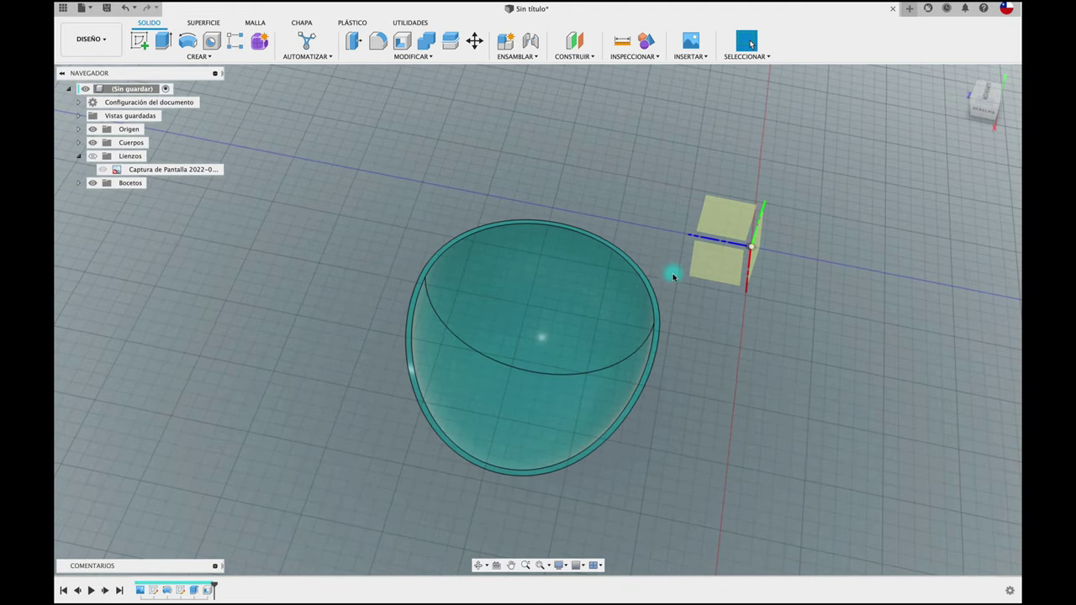
{"action": "mouse_move", "coordinate": [789, 273]}
{"action": "middle_mouse_down", "text": "shift"}
{"action": "mouse_move", "coordinate": [732, 316]}
{"action": "mouse_move", "coordinate": [704, 315]}
{"action": "mouse_move", "coordinate": [447, 411]}
{"action": "middle_mouse_up", "text": "shift"}
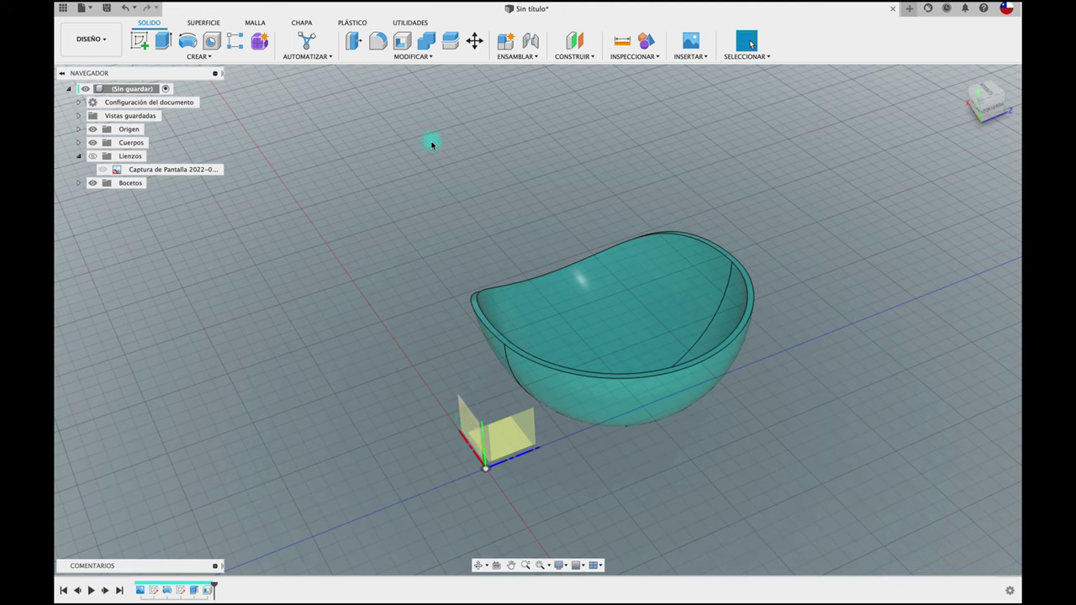
- Align the bowl's top face onto the design origin point
{"action": "left_click", "coordinate": [420, 56]}
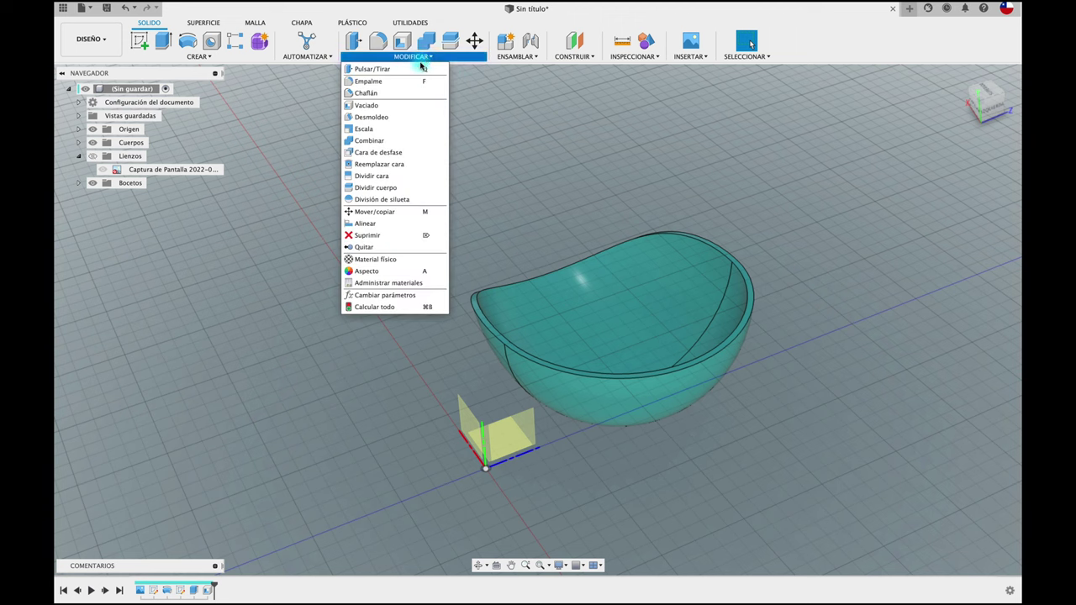
{"action": "left_click", "coordinate": [367, 223]}
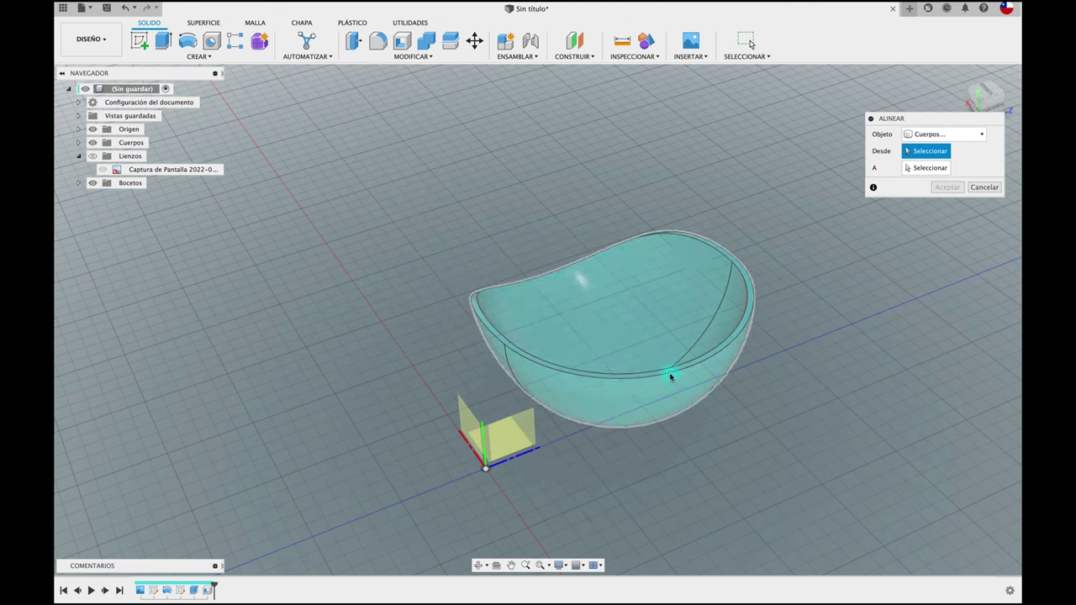
{"action": "left_click", "coordinate": [612, 289]}
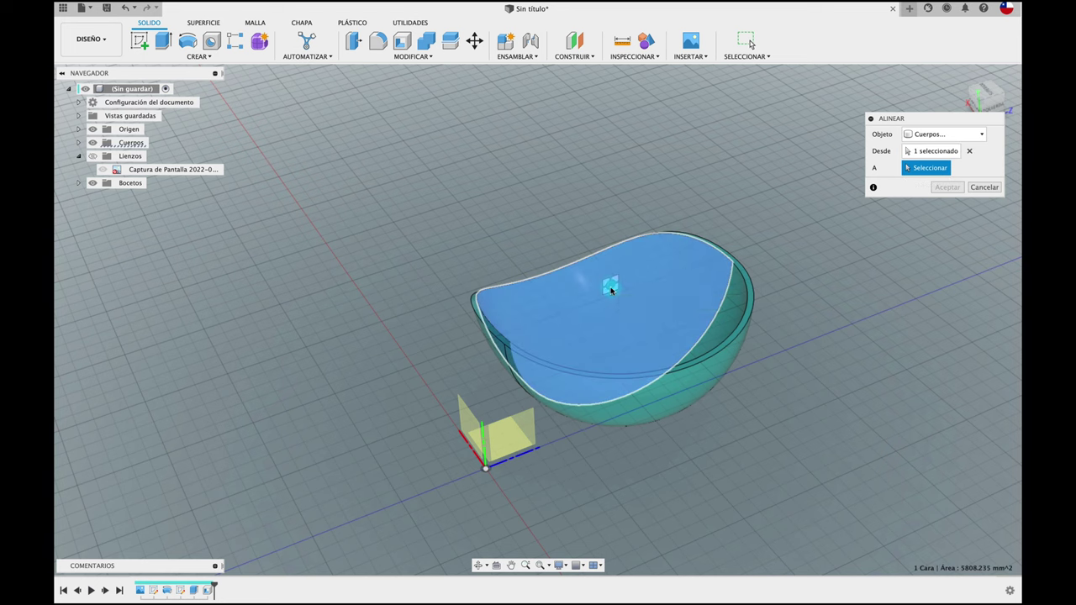
{"action": "left_click", "coordinate": [485, 468]}
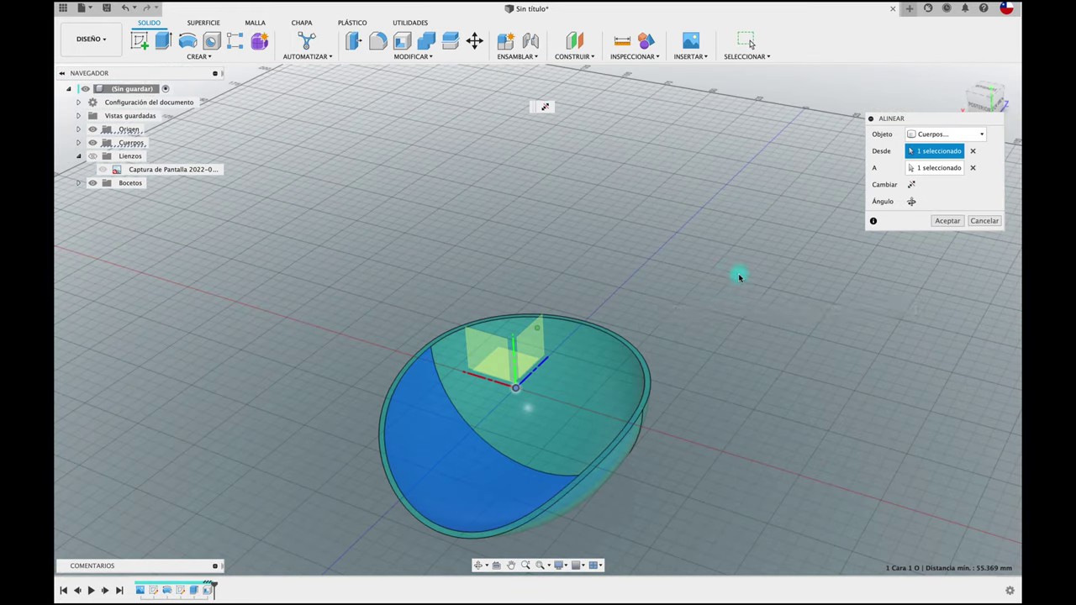
{"action": "left_click", "coordinate": [947, 221]}
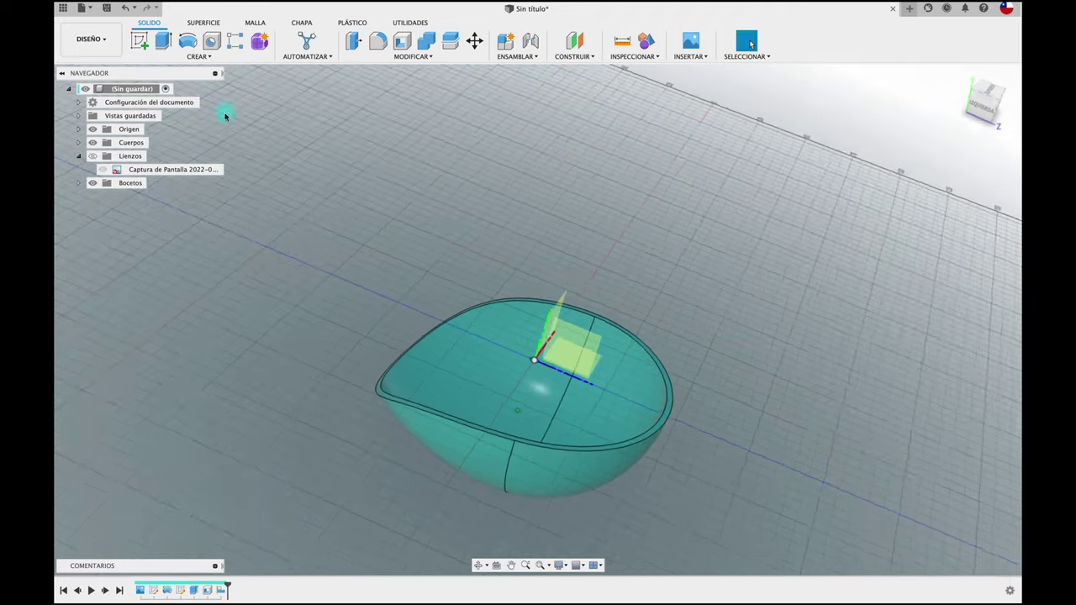
- Start a sketch on the vertical origin plane and turn on the section view of the bowl
{"action": "left_click", "coordinate": [510, 284]}
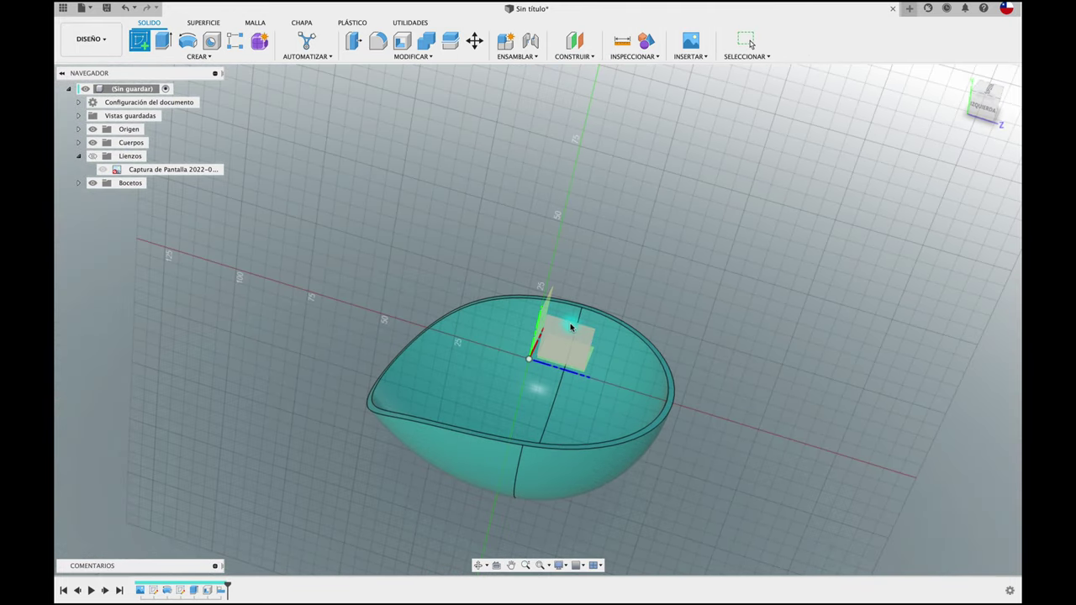
{"action": "scroll", "coordinate": [653, 287], "scroll_direction": "up", "scroll_amount": 1}
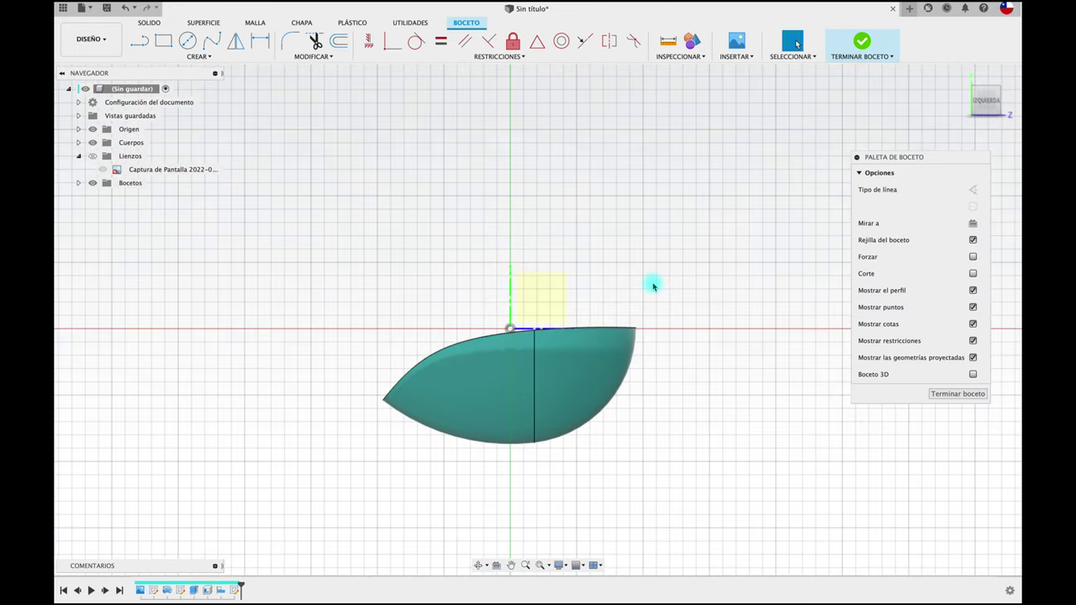
{"action": "scroll", "coordinate": [653, 286], "scroll_direction": "up", "scroll_amount": 1}
{"action": "scroll", "coordinate": [653, 286], "scroll_direction": "up", "scroll_amount": 1}
{"action": "scroll", "coordinate": [653, 287], "scroll_direction": "up", "scroll_amount": 2}
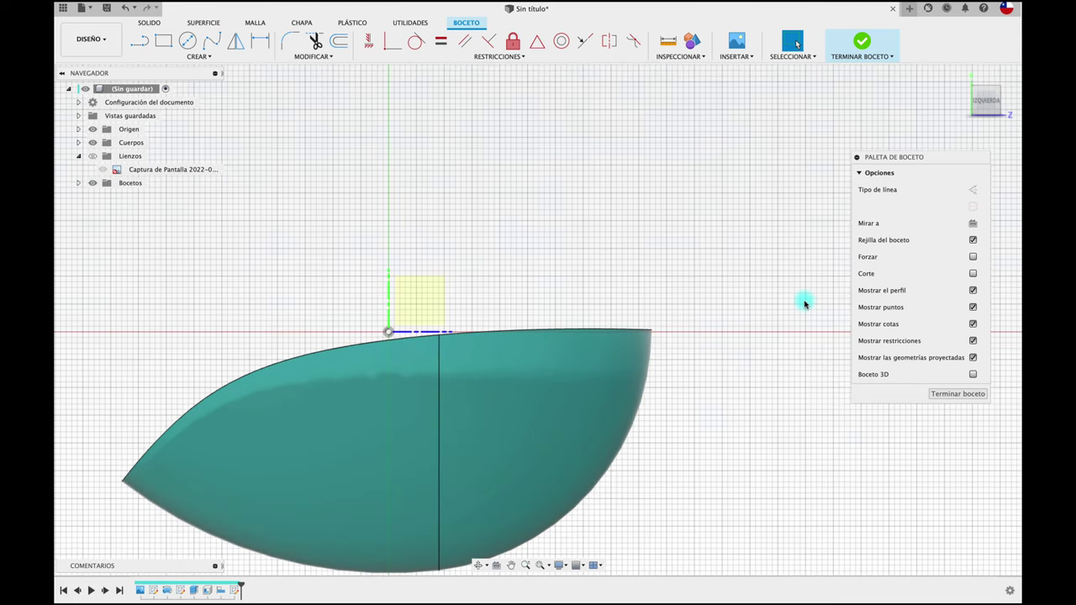
{"action": "left_click", "coordinate": [974, 275]}
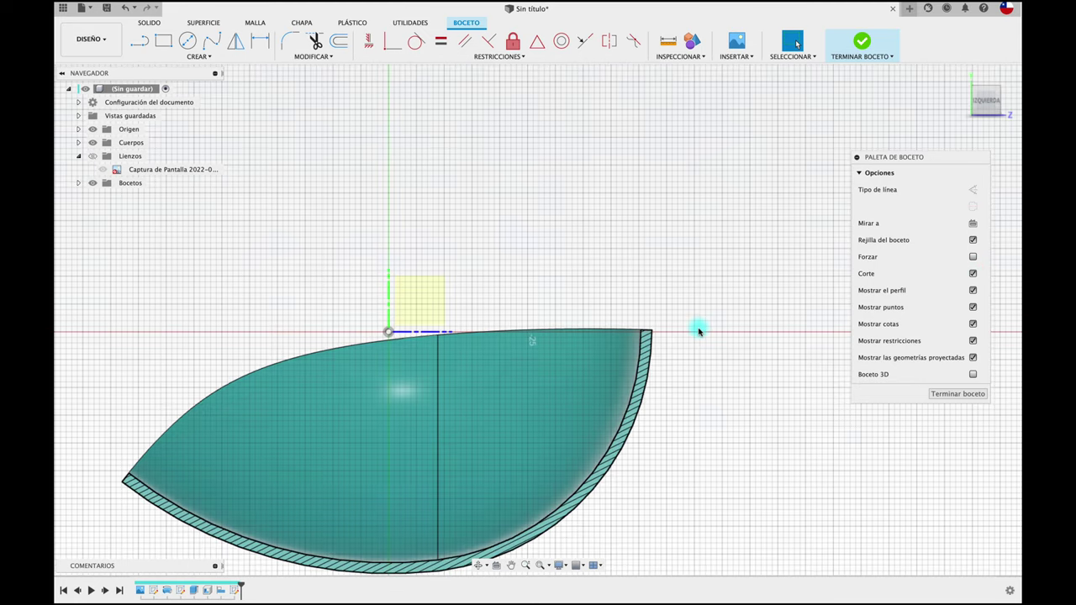
{"action": "scroll", "coordinate": [698, 331], "scroll_direction": "up", "scroll_amount": 1}
{"action": "scroll", "coordinate": [698, 330], "scroll_direction": "up", "scroll_amount": 2}
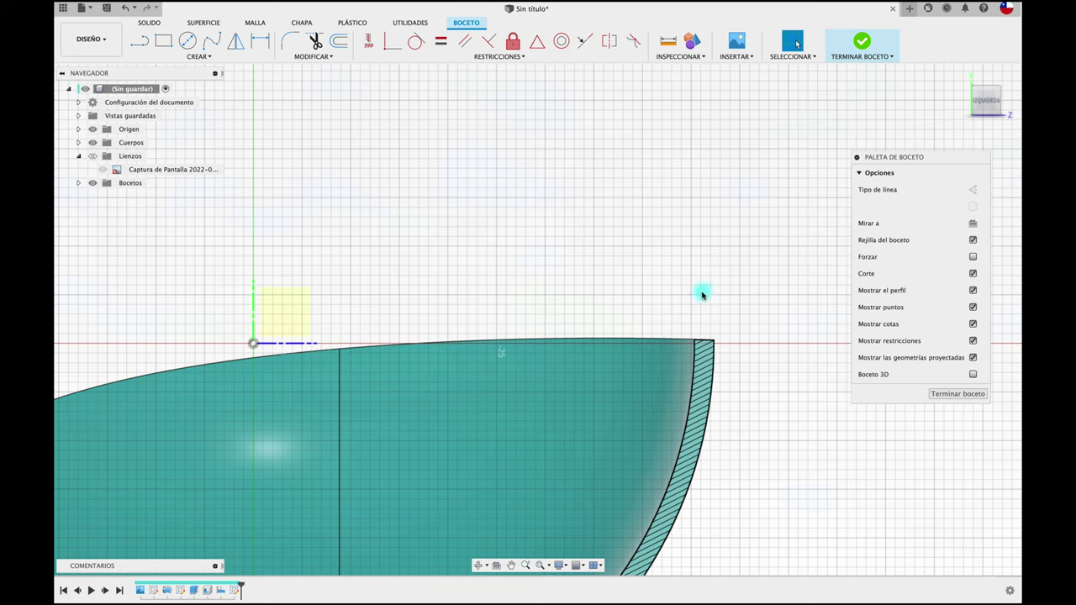
- Project the bowl's top rim edge and inner face into the sketch
{"action": "key", "text": "p"}
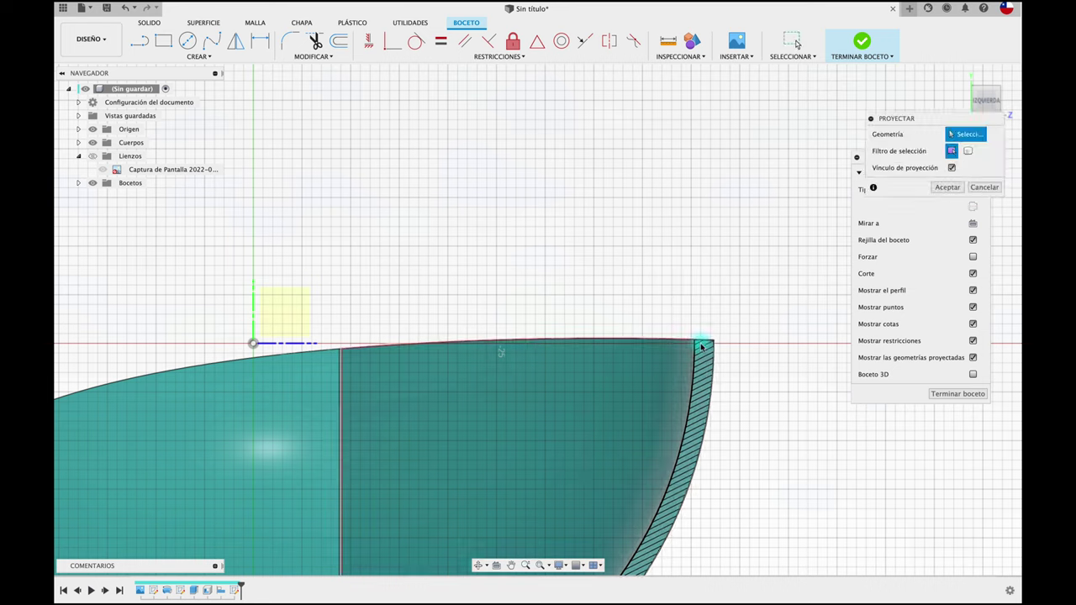
{"action": "left_click", "coordinate": [710, 343]}
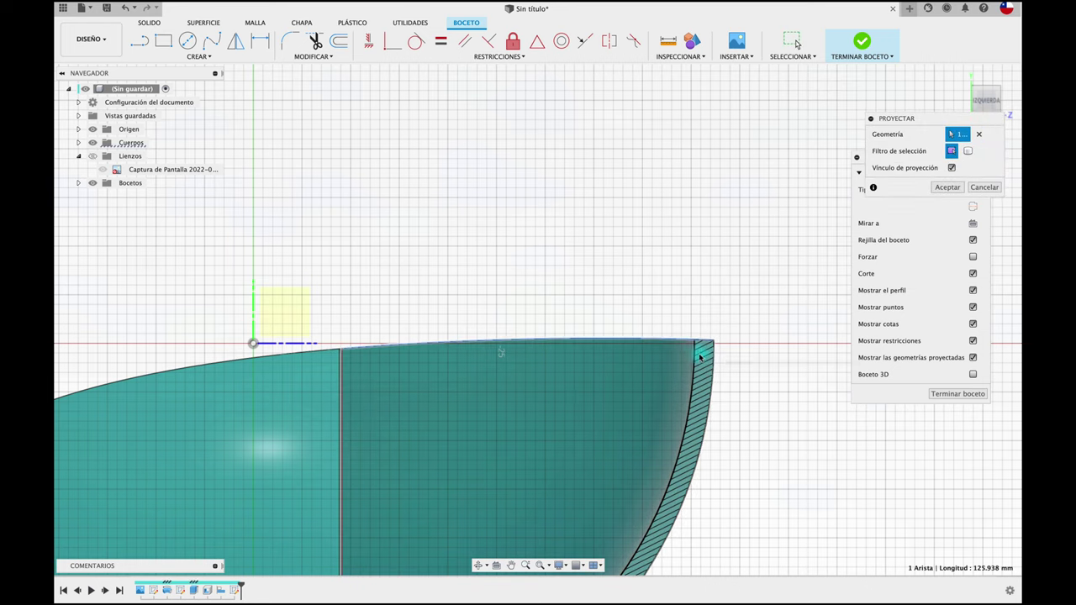
{"action": "left_click", "coordinate": [714, 353]}
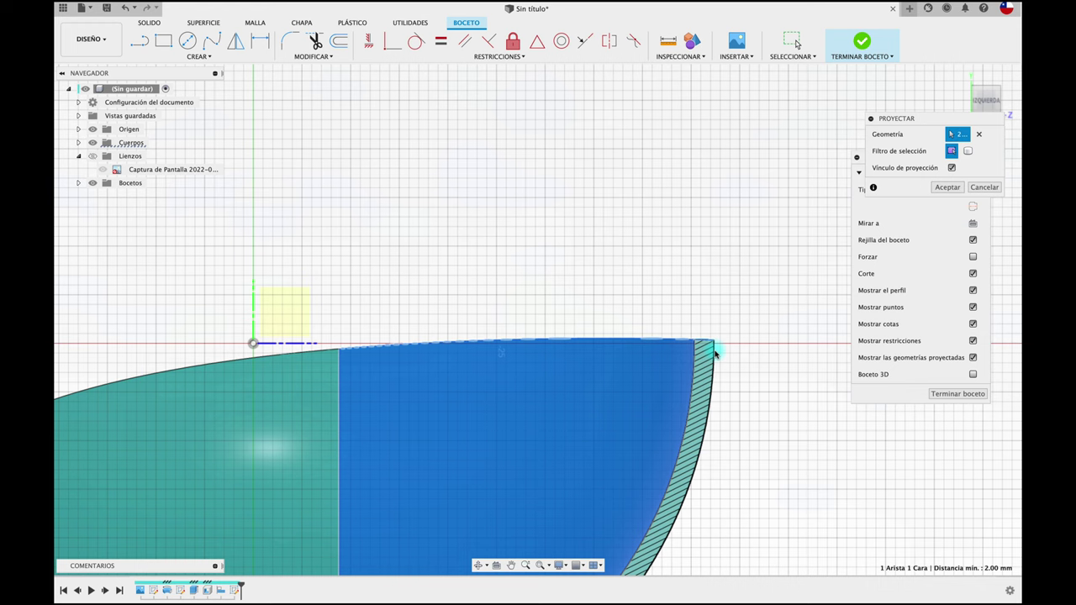
{"action": "left_click", "coordinate": [935, 187]}
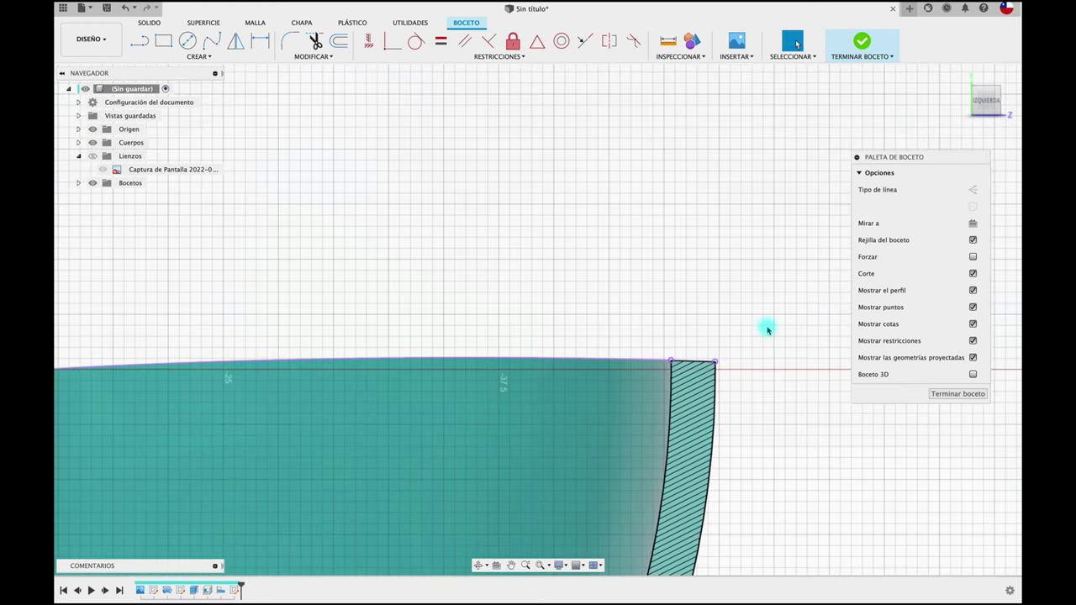
- Draw a line across the top of the wall section from inner to outer corner
{"action": "key", "text": "c"}
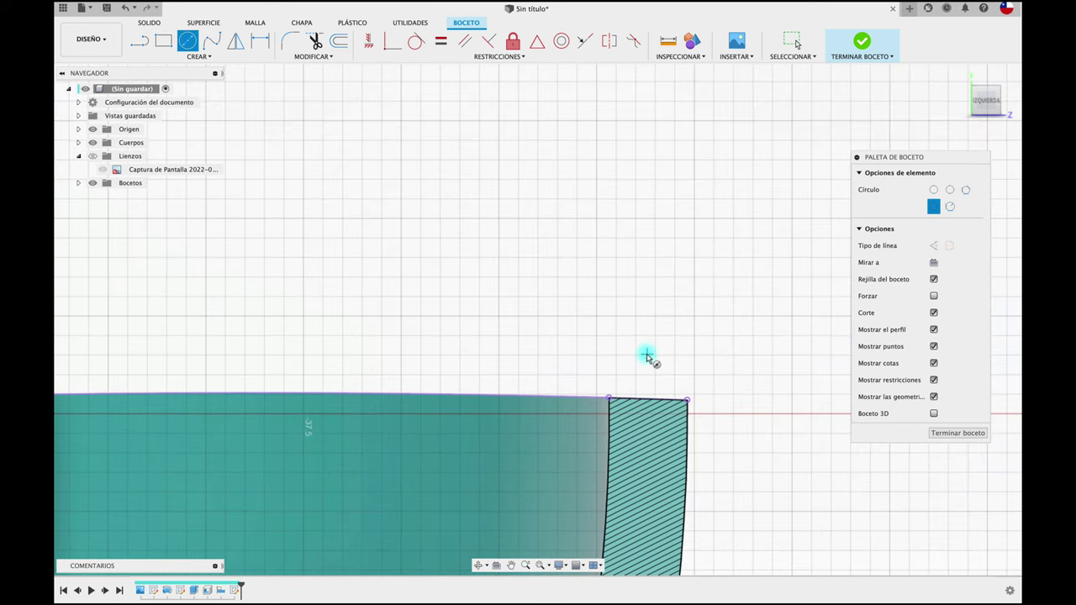
{"action": "key", "text": "l"}
{"action": "left_click", "coordinate": [611, 401]}
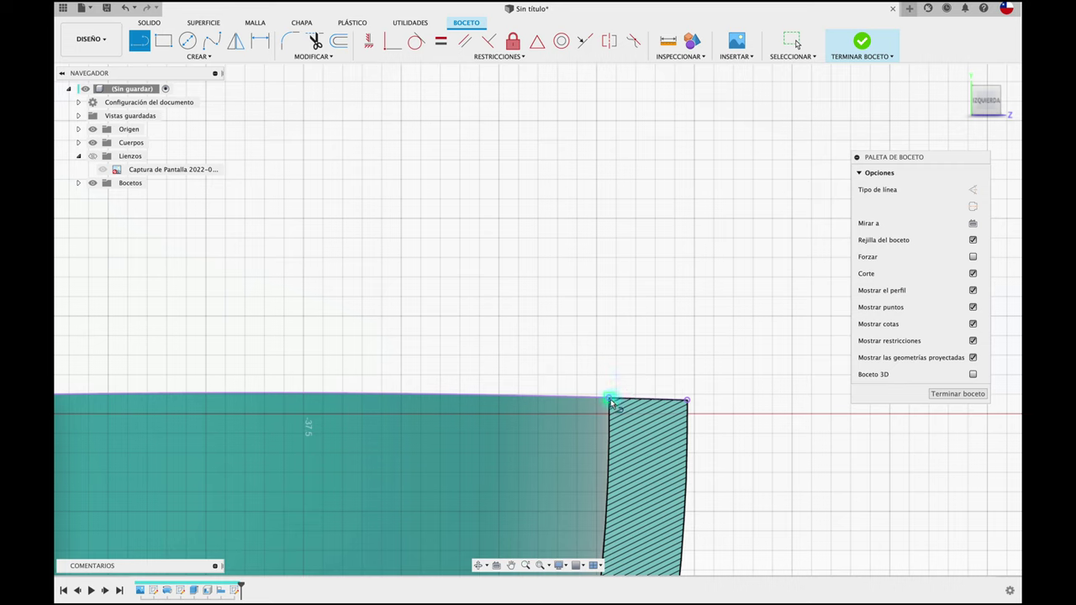
{"action": "double_click", "coordinate": [689, 403]}
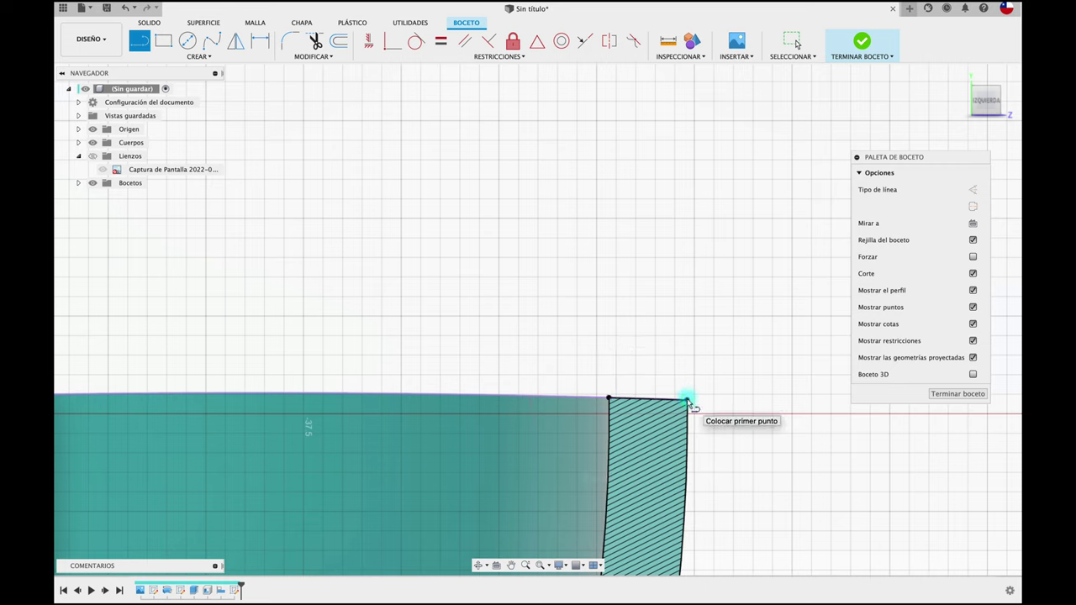
{"action": "key", "text": "Escape"}
- Add a 2.5 mm diameter circle centred on the line's midpoint and finish the sketch
{"action": "key", "text": "c"}
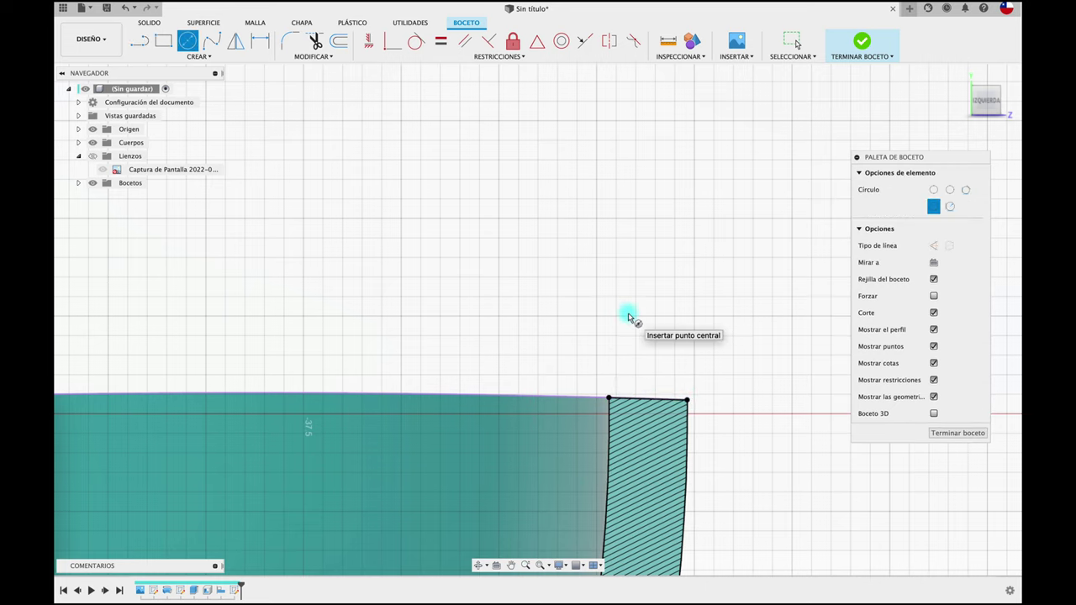
{"action": "left_click", "coordinate": [648, 400]}
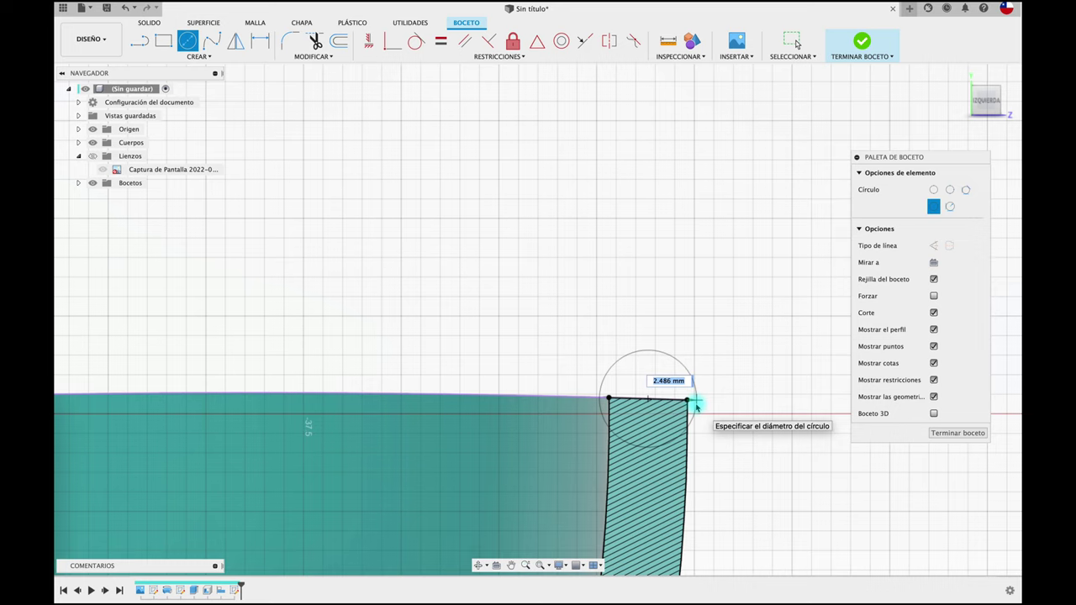
{"action": "key", "text": "Return"}
{"action": "key", "text": "Escape"}
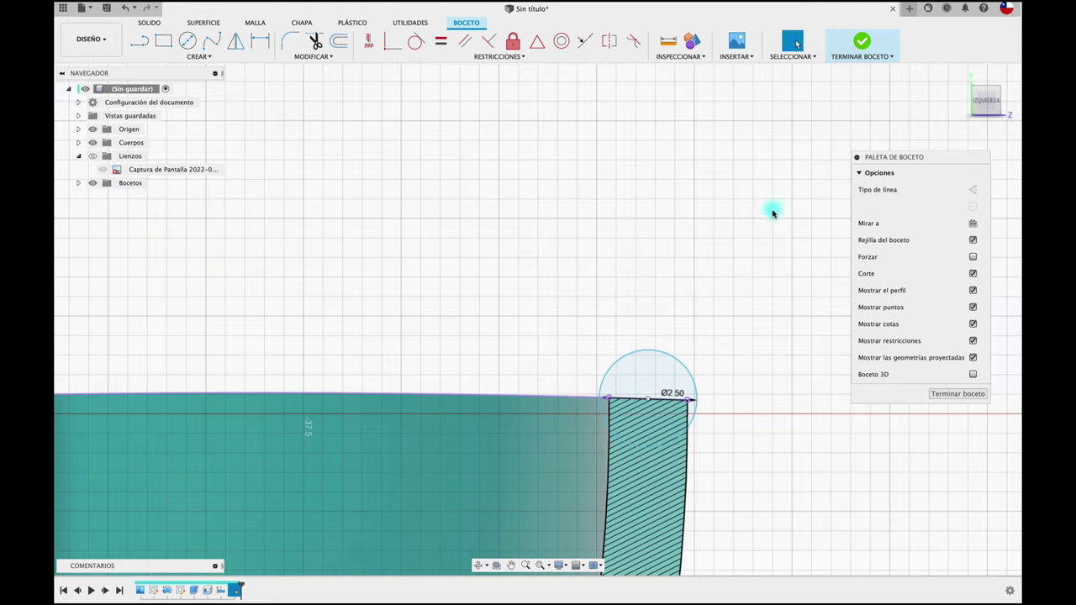
{"action": "left_click", "coordinate": [862, 41]}
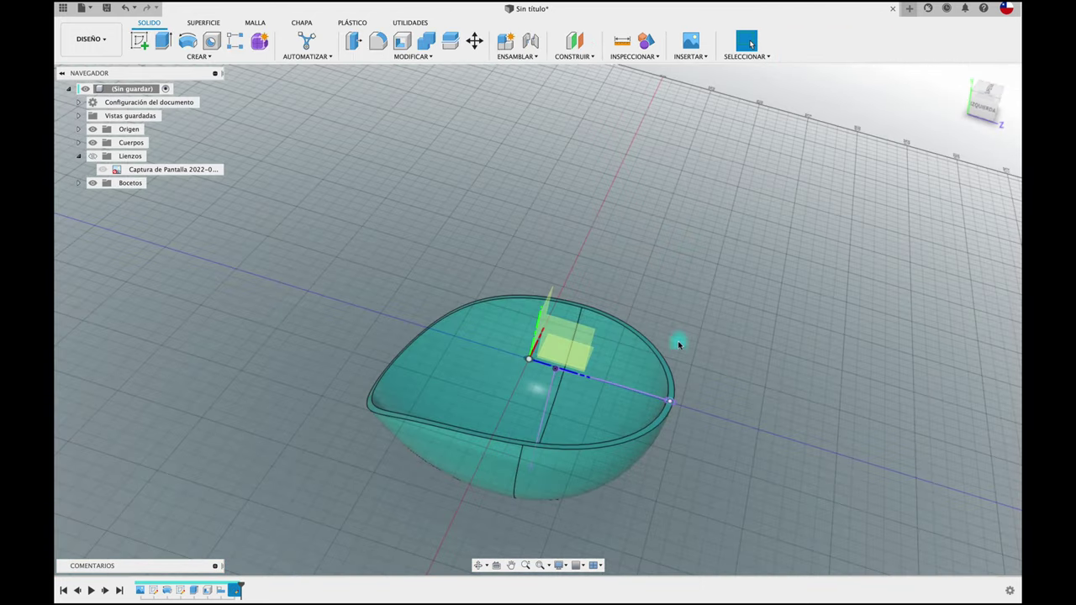
{"action": "scroll", "coordinate": [721, 378], "scroll_direction": "up", "scroll_amount": 3}
{"action": "scroll", "coordinate": [714, 288], "scroll_direction": "up", "scroll_amount": 2}
{"action": "scroll", "coordinate": [625, 260], "scroll_direction": "up", "scroll_amount": 2}
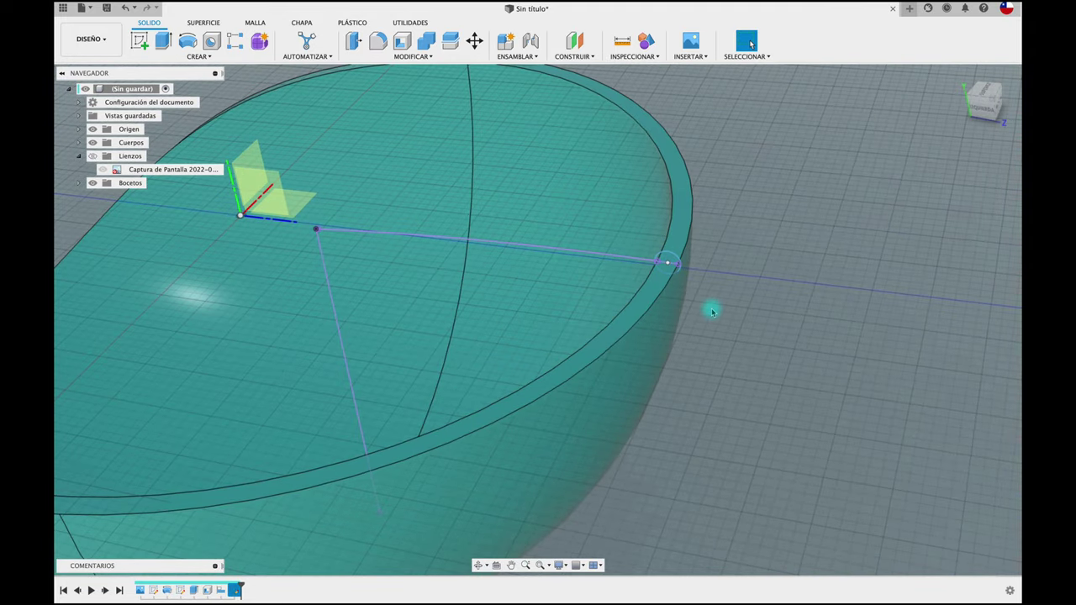
{"action": "scroll", "coordinate": [712, 312], "scroll_direction": "down", "scroll_amount": 5}
{"action": "scroll", "coordinate": [284, 168], "scroll_direction": "up", "scroll_amount": 2}
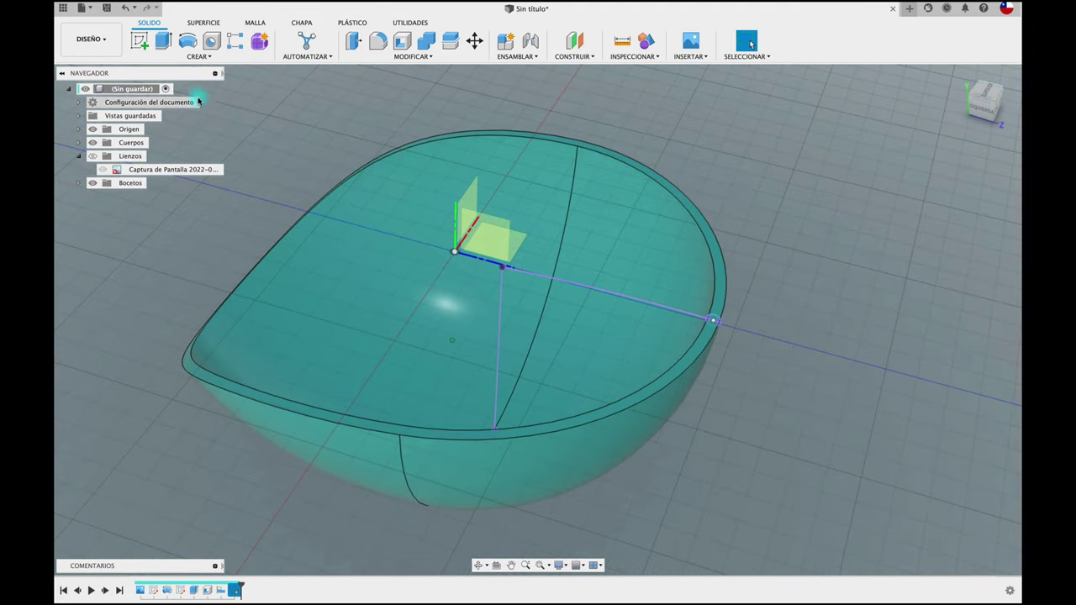
- Start a sweep using the small rim circle as profile and the bowl's rim edge as path
{"action": "left_click", "coordinate": [201, 56]}
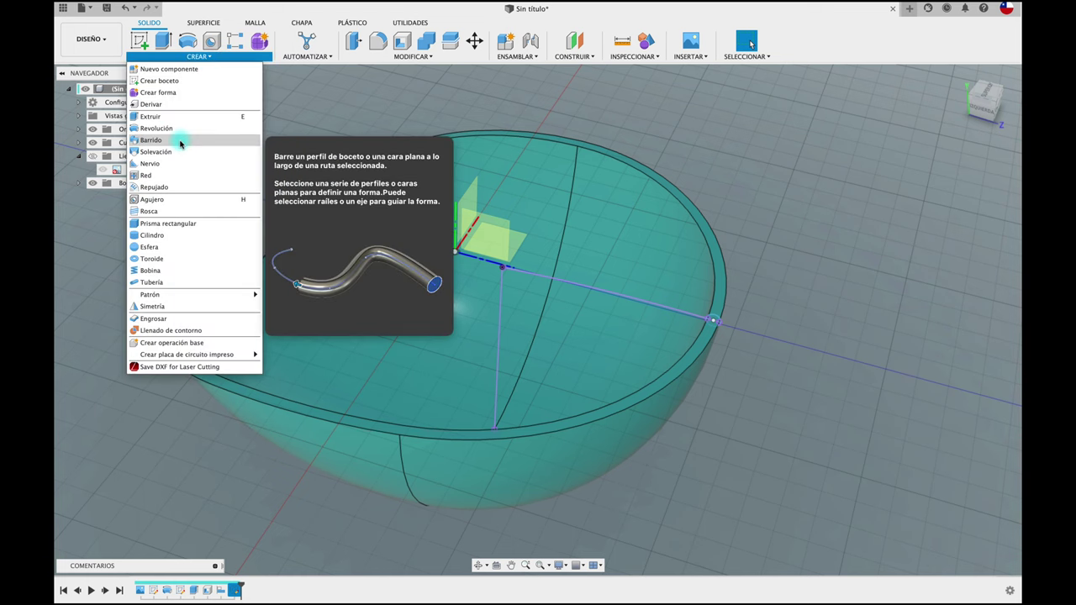
{"action": "left_click", "coordinate": [180, 143]}
{"action": "scroll", "coordinate": [761, 344], "scroll_direction": "up", "scroll_amount": 2}
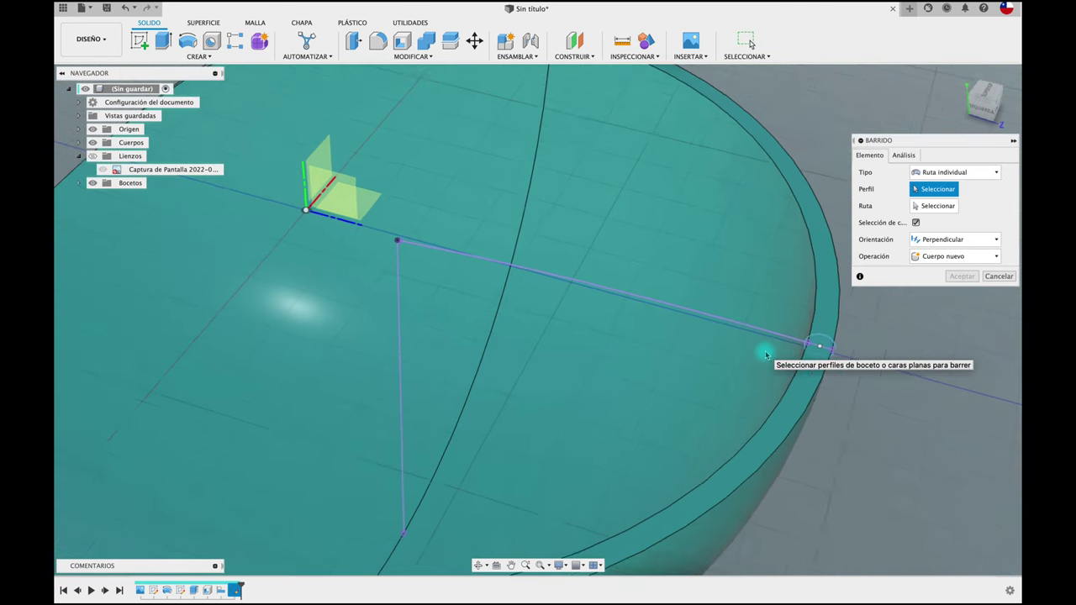
{"action": "scroll", "coordinate": [761, 345], "scroll_direction": "up", "scroll_amount": 1}
{"action": "scroll", "coordinate": [761, 343], "scroll_direction": "up", "scroll_amount": 1}
{"action": "left_click", "coordinate": [759, 328]}
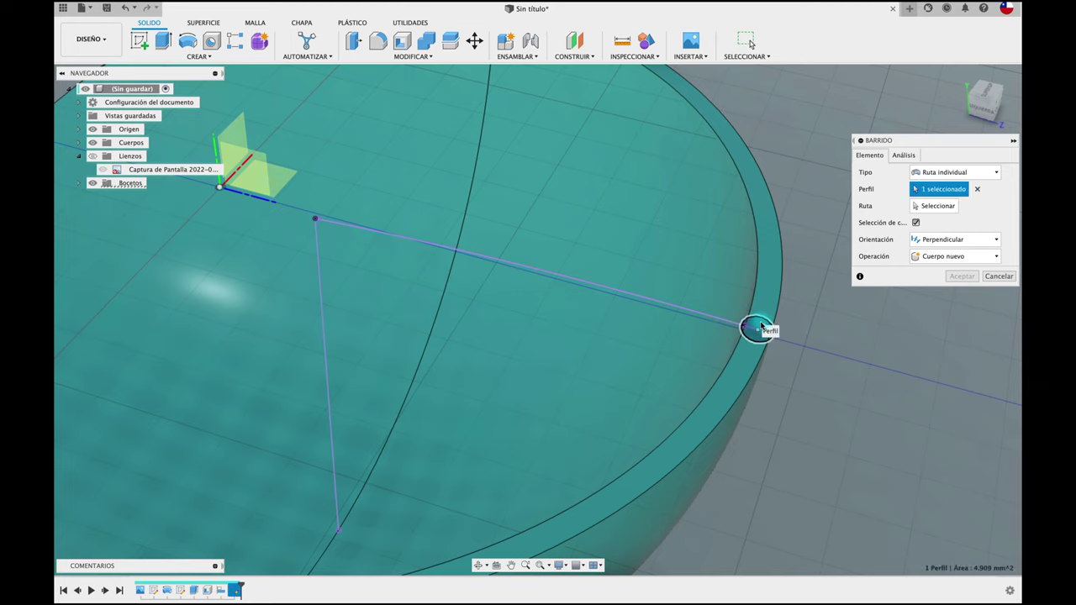
{"action": "left_click", "coordinate": [938, 207]}
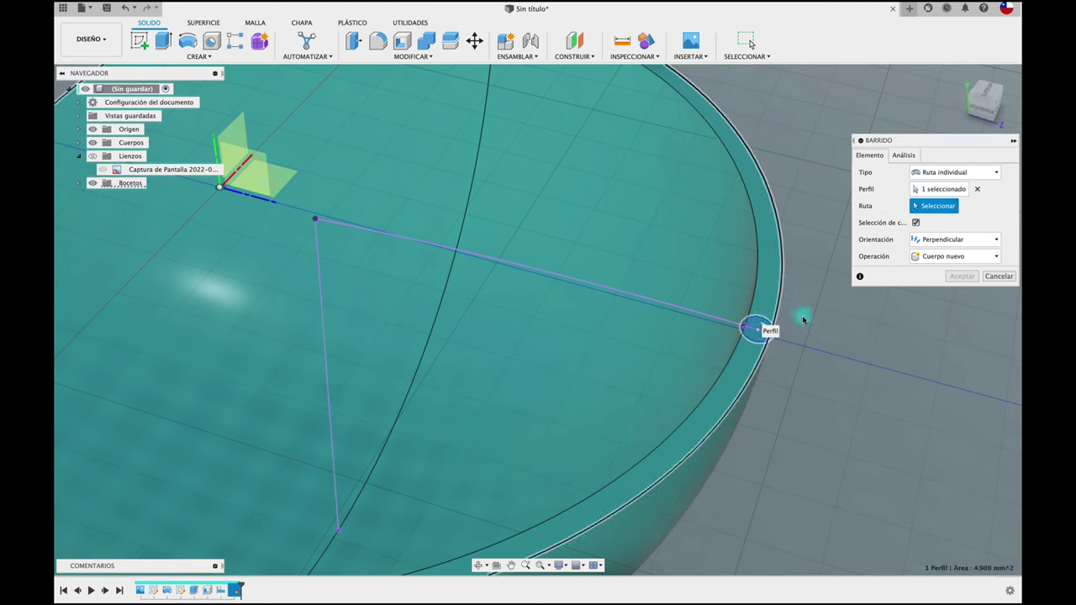
{"action": "left_click", "coordinate": [803, 319]}
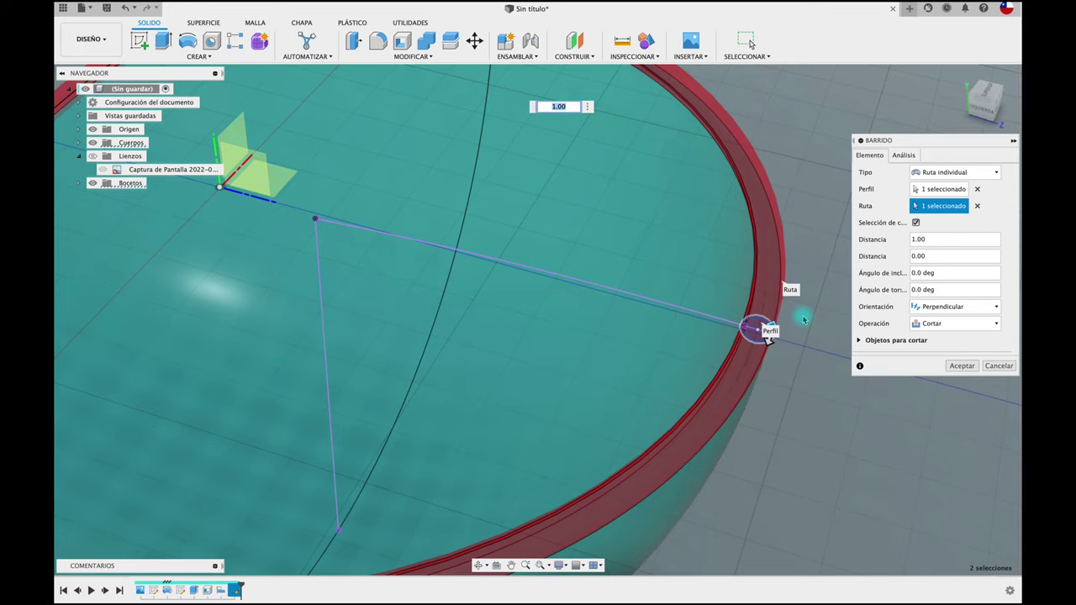
{"action": "key", "text": "F5"}
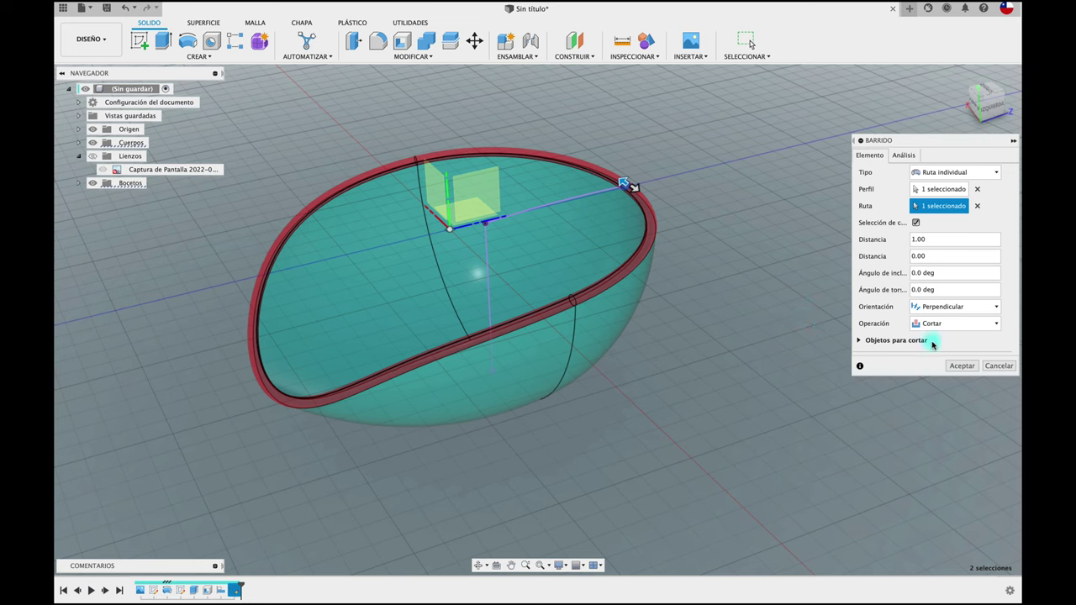
- Set the sweep operation to Join and accept it, adding the rounded rim bead
{"action": "left_click", "coordinate": [933, 326]}
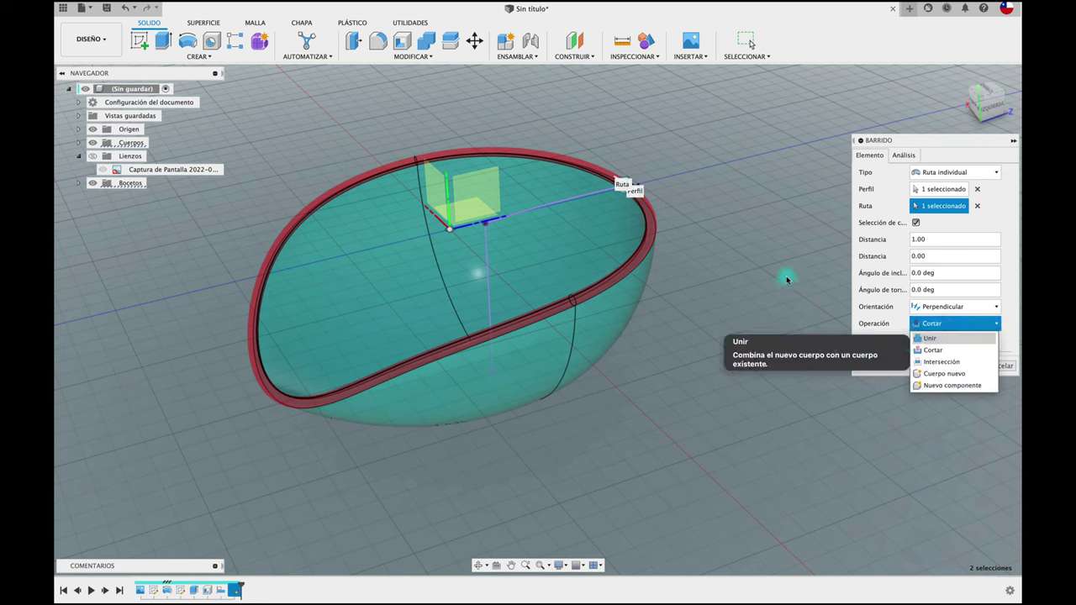
{"action": "key", "text": "Return"}
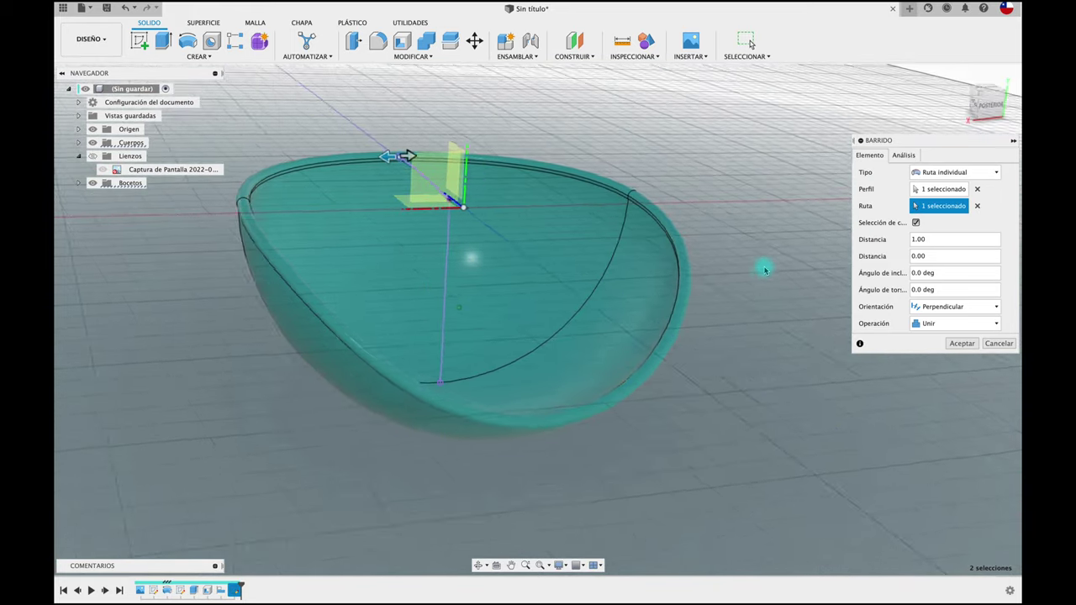
{"action": "scroll", "coordinate": [765, 269], "scroll_direction": "down", "scroll_amount": 5, "text": "shift"}
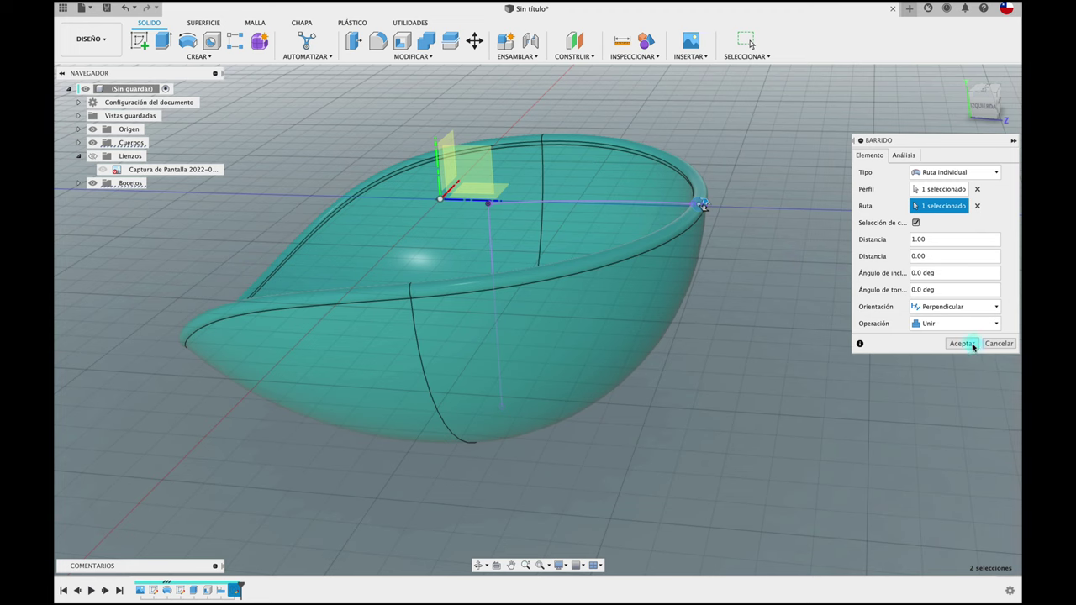
{"action": "key", "text": "Return"}
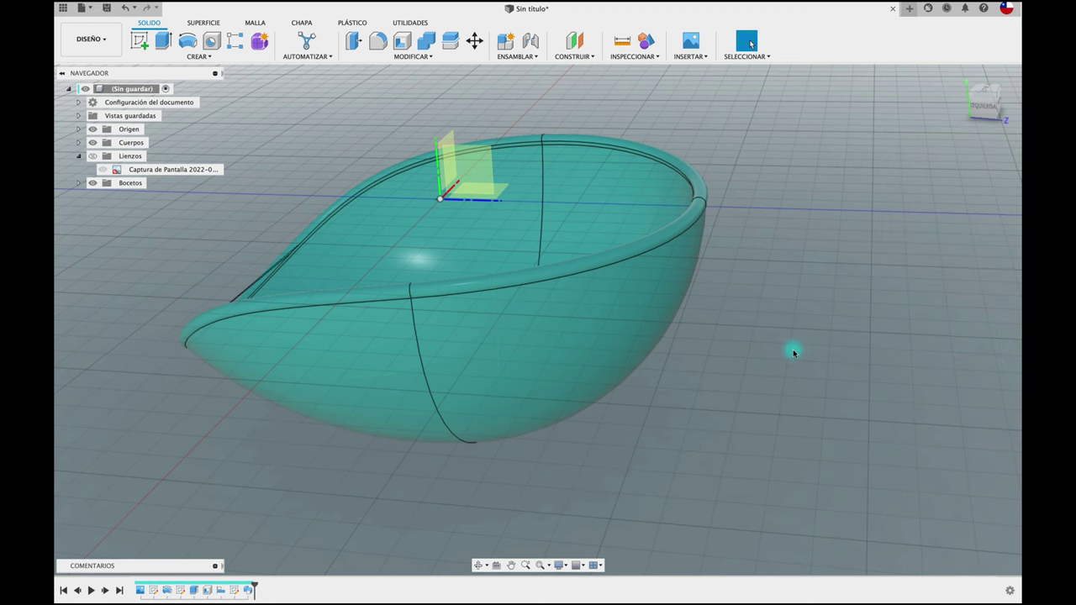
{"action": "middle_click_drag", "start_coordinate": [751, 257], "coordinate": [705, 261], "text": "shift"}
{"action": "mouse_move", "coordinate": [740, 299]}
{"action": "middle_mouse_down", "text": "shift"}
{"action": "mouse_move", "coordinate": [739, 285]}
{"action": "mouse_move", "coordinate": [757, 284]}
{"action": "mouse_move", "coordinate": [795, 305]}
{"action": "mouse_move", "coordinate": [812, 300]}
{"action": "middle_mouse_up", "text": "shift"}
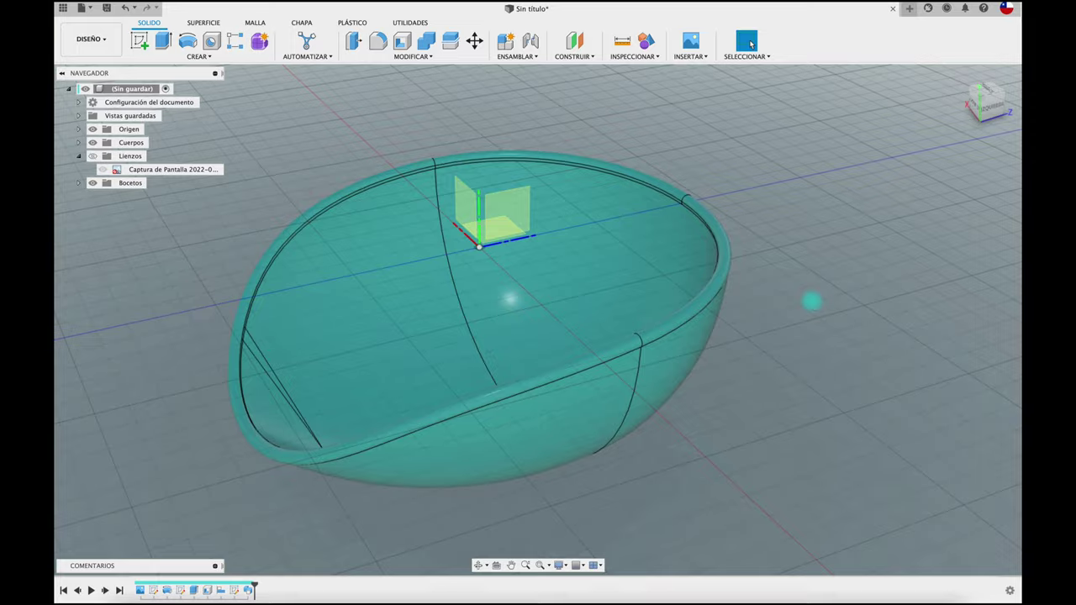
{"action": "key", "text": "ctrl+Up"}
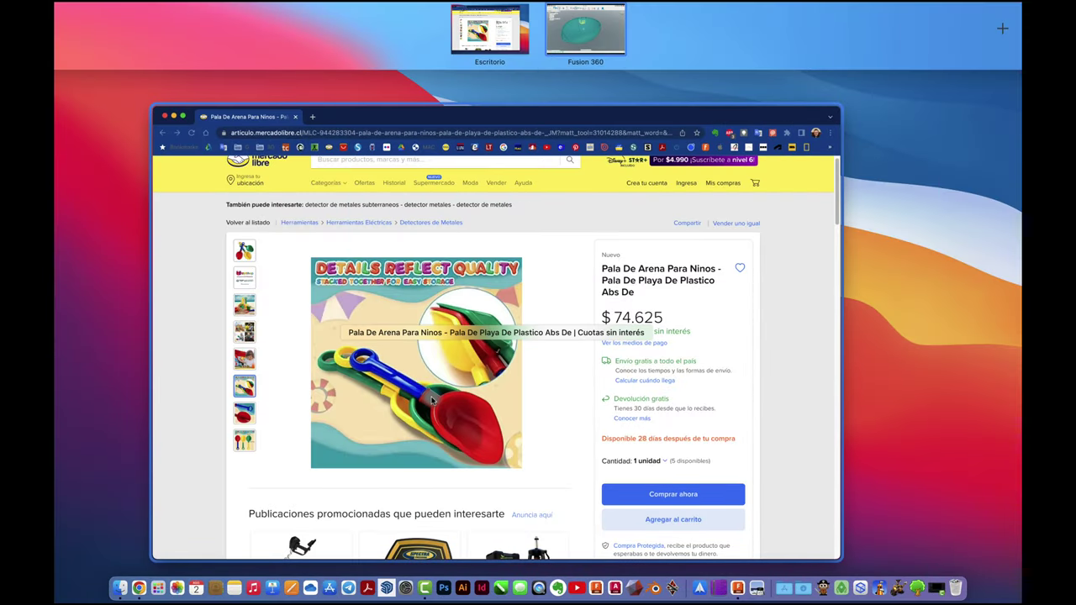
- Review the red shovel photo on the Mercado Libre listing, then return to the Fusion 360 scoop
{"action": "left_click", "coordinate": [432, 402]}
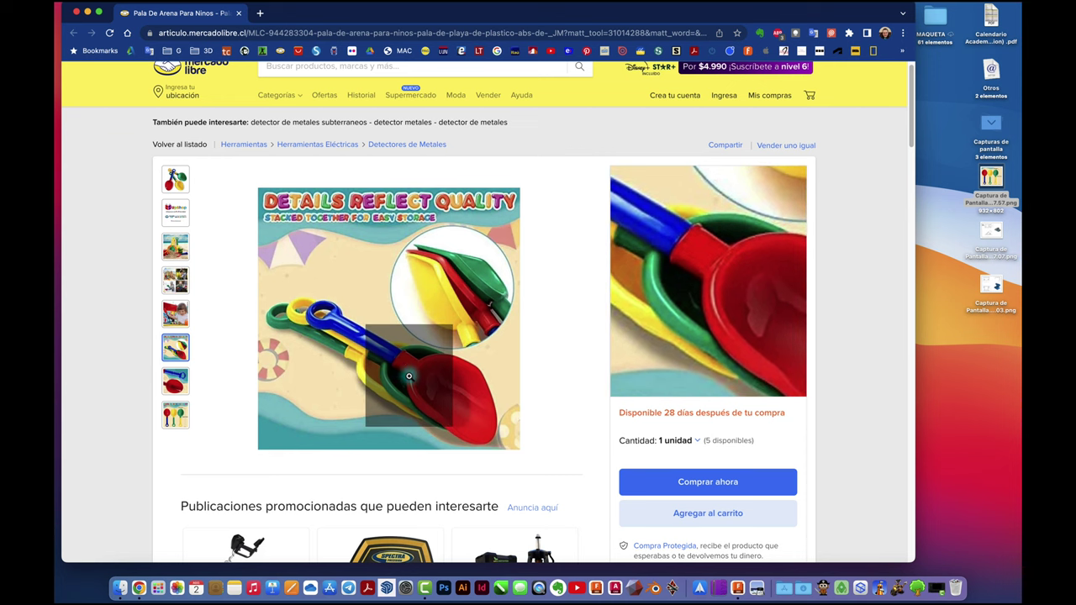
{"action": "key", "text": "ctrl+Up"}
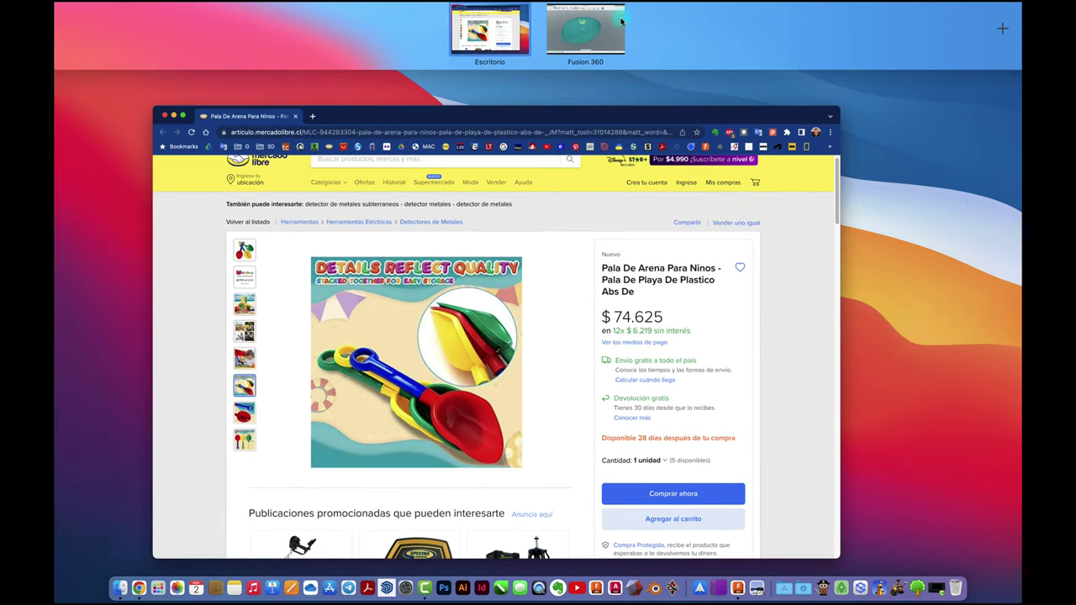
{"action": "left_click", "coordinate": [620, 21]}
{"action": "middle_click_drag", "start_coordinate": [547, 113], "coordinate": [293, 101], "text": "shift"}
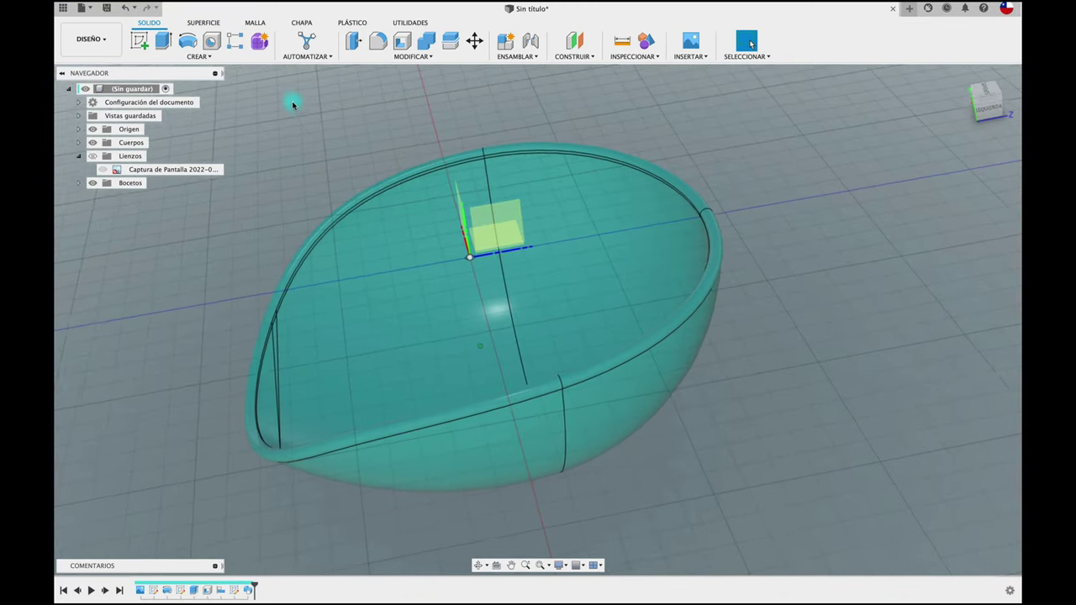
- Add a construction plane offset 60 mm from the XY origin plane beside the scoop
{"action": "left_click", "coordinate": [139, 40]}
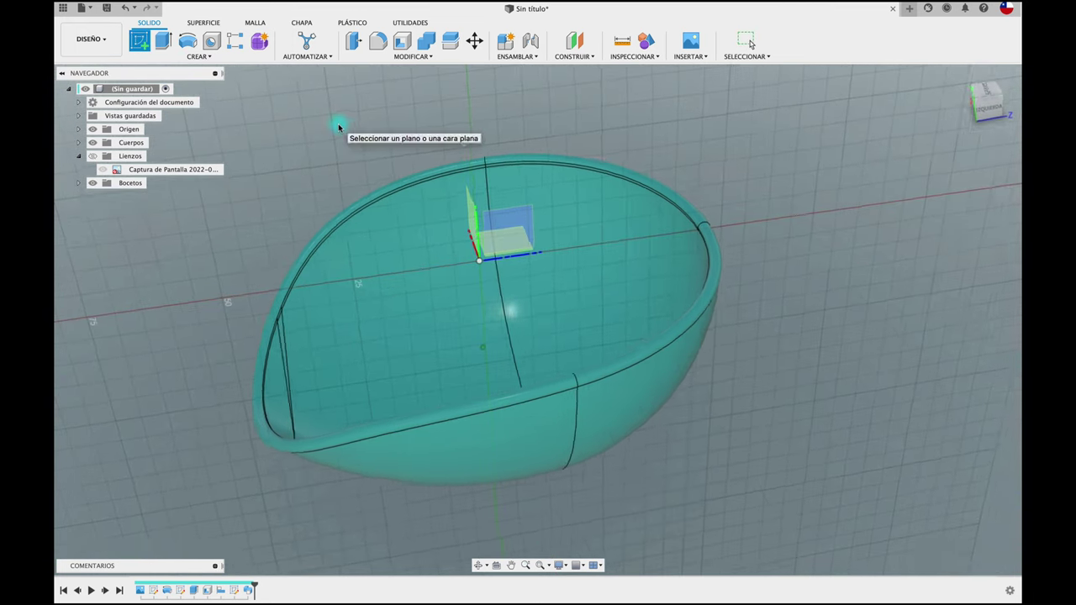
{"action": "key", "text": "Escape"}
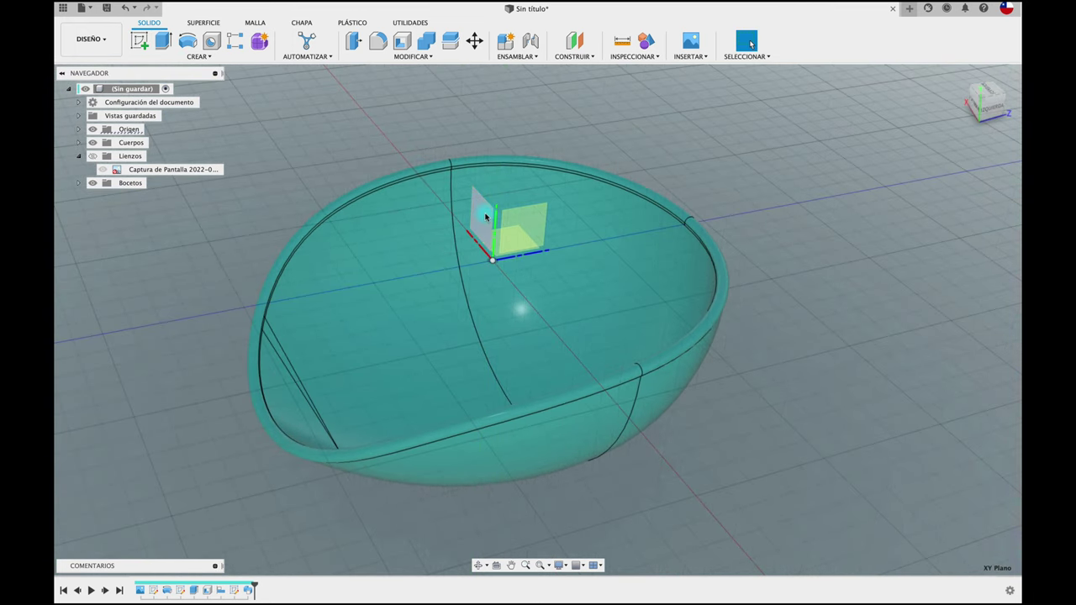
{"action": "left_click", "coordinate": [486, 216]}
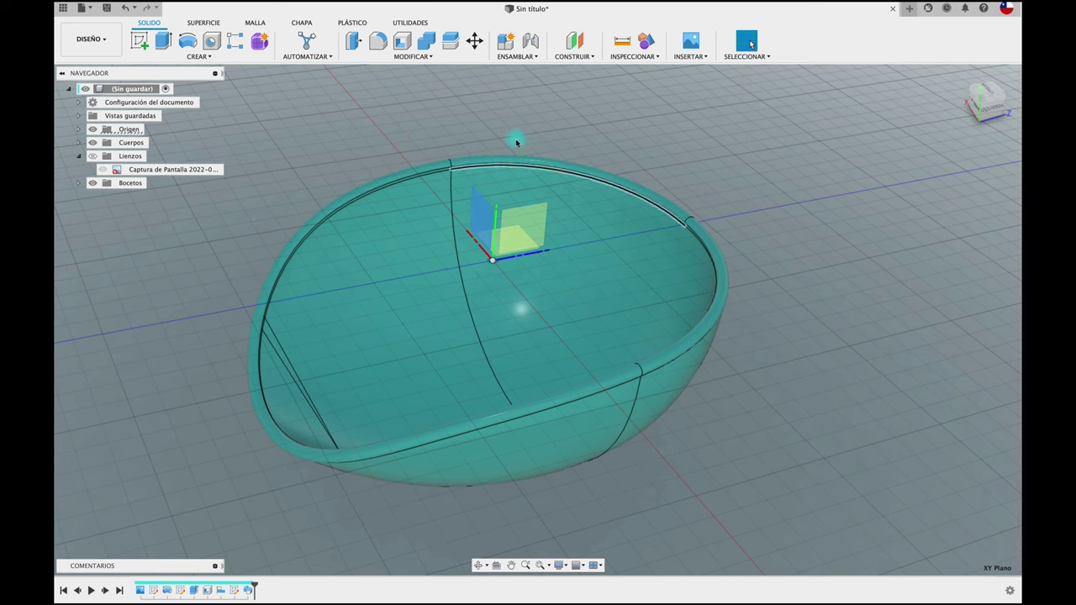
{"action": "left_click", "coordinate": [574, 41]}
{"action": "left_click_drag", "start_coordinate": [506, 177], "coordinate": [739, 140]}
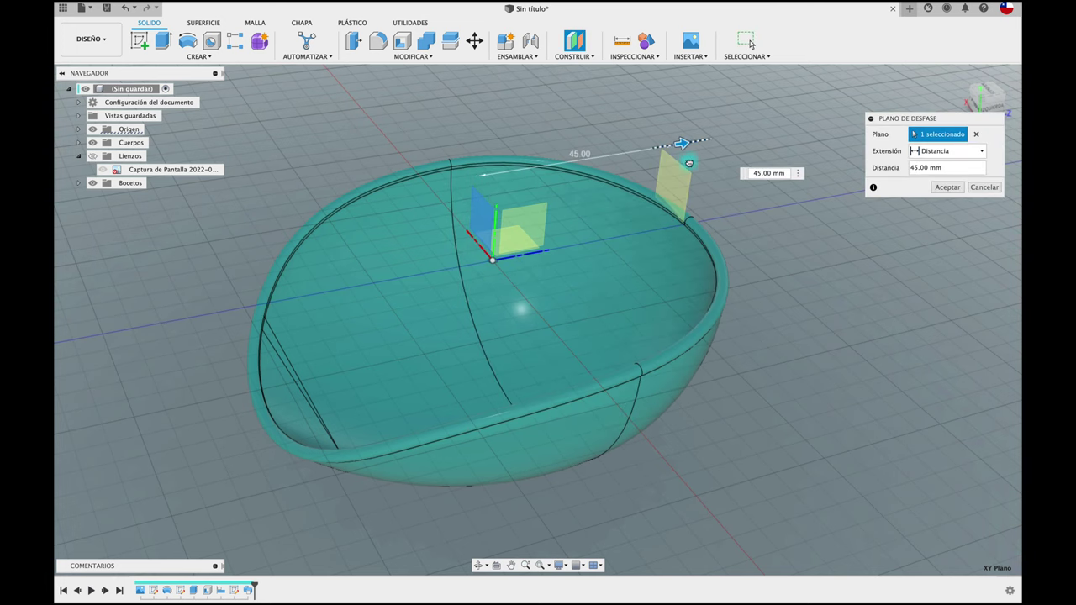
{"action": "type", "text": "55"}
{"action": "left_click", "coordinate": [985, 100]}
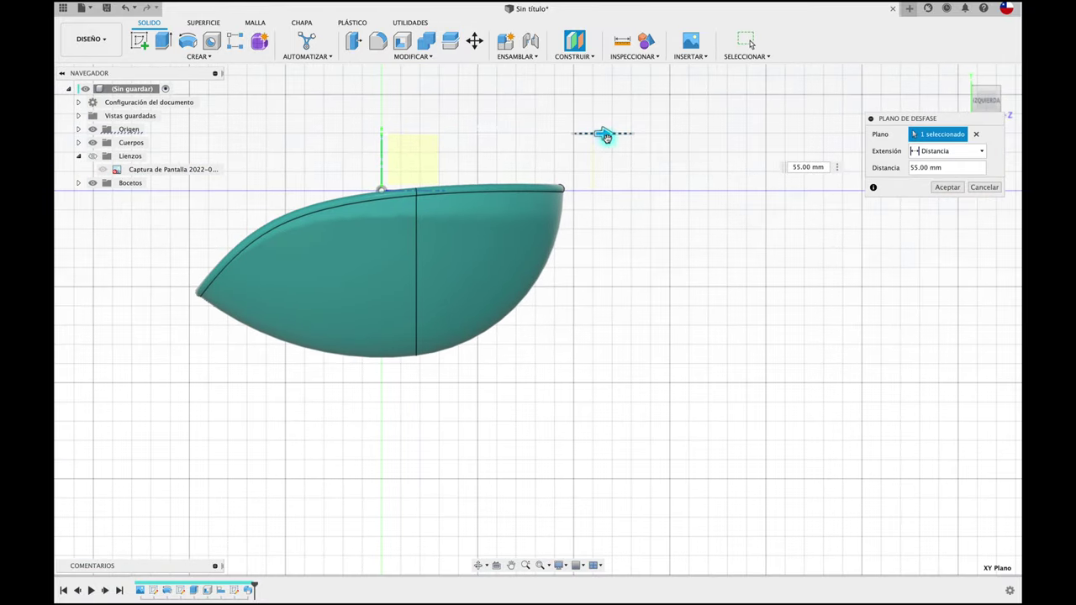
{"action": "left_click_drag", "start_coordinate": [602, 134], "coordinate": [627, 161]}
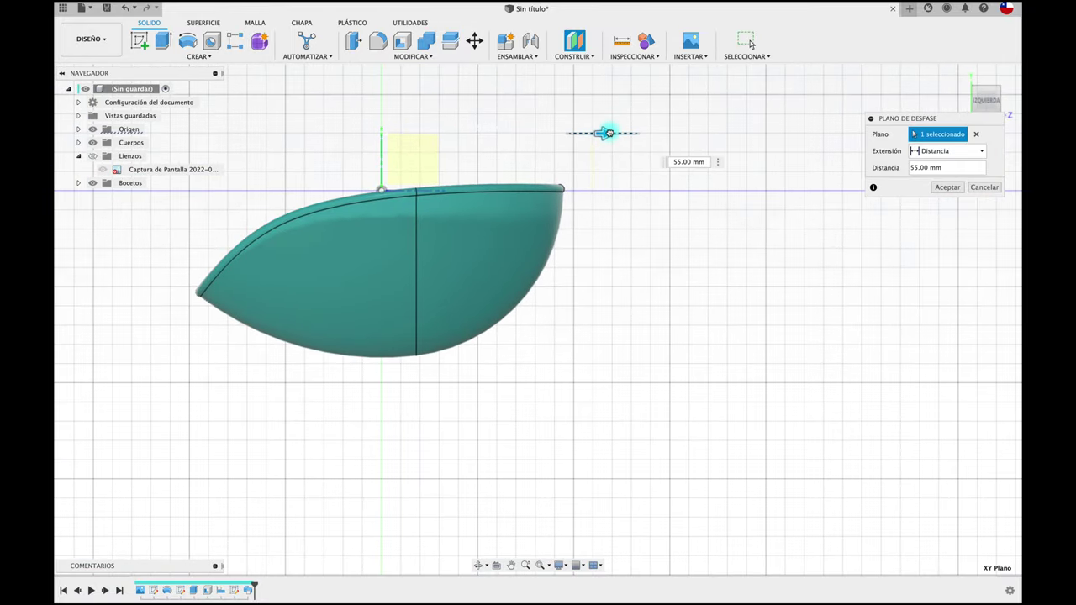
{"action": "key", "text": "F6"}
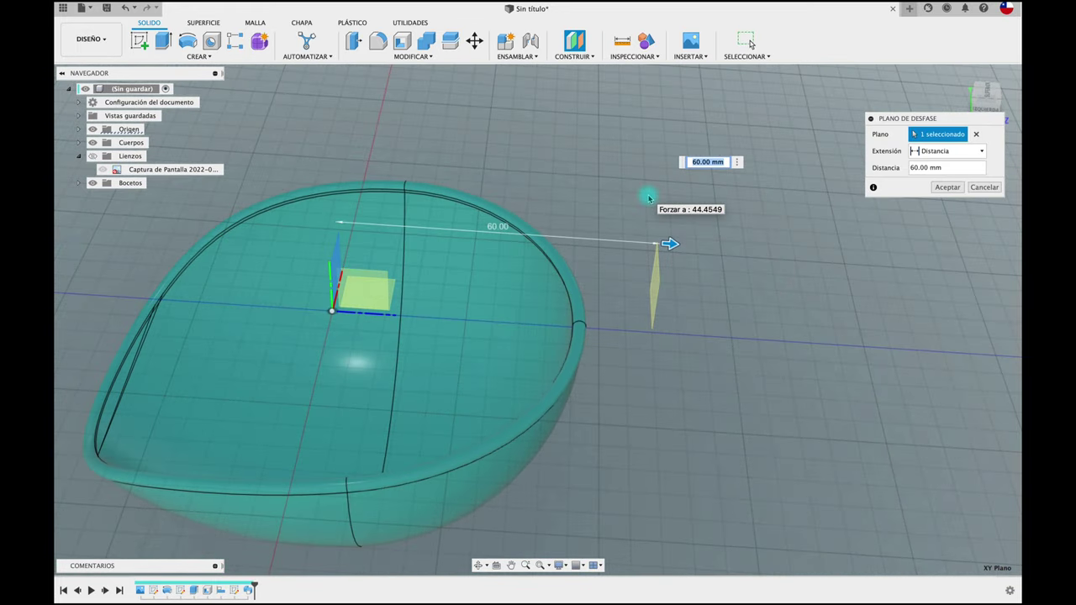
{"action": "left_click", "coordinate": [947, 187]}
{"action": "middle_click_drag", "start_coordinate": [737, 190], "coordinate": [296, 87], "text": "shift"}
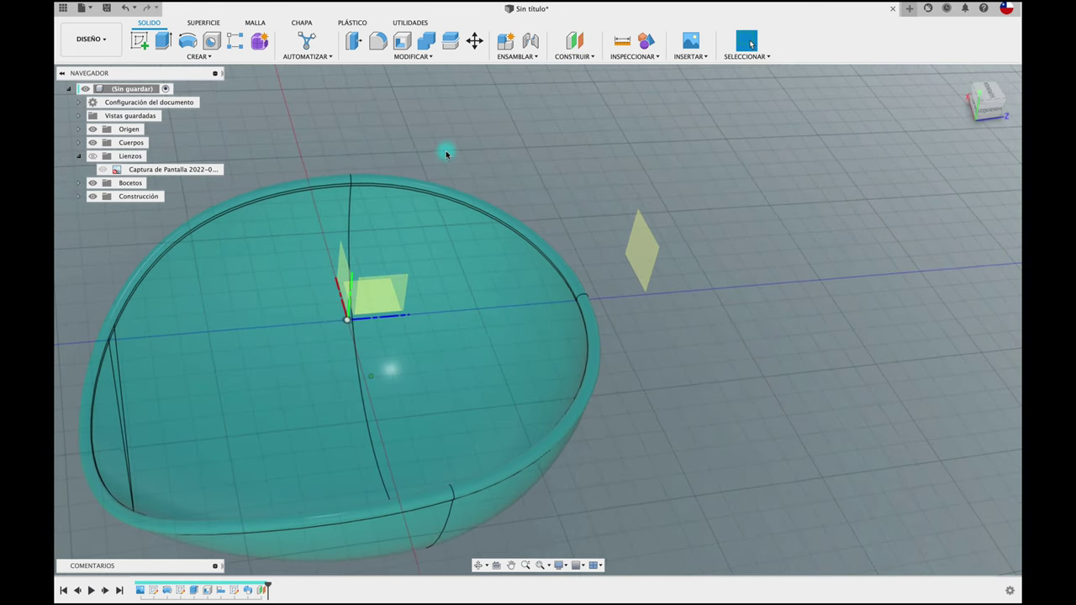
- Start a sketch on the 60 mm offset plane and view it face-on
{"action": "left_click", "coordinate": [140, 40]}
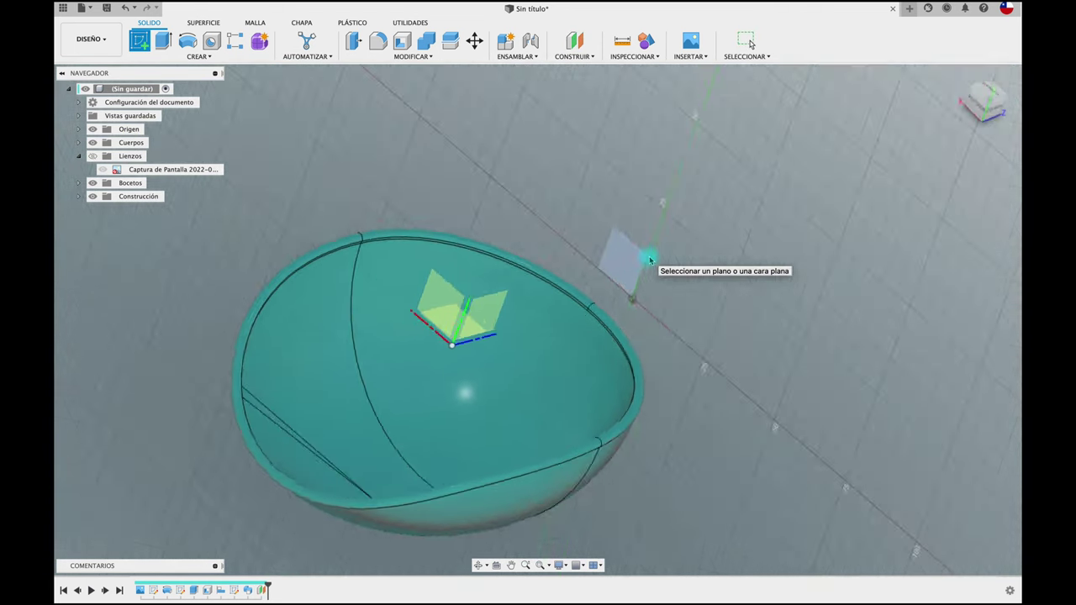
{"action": "left_click", "coordinate": [649, 260]}
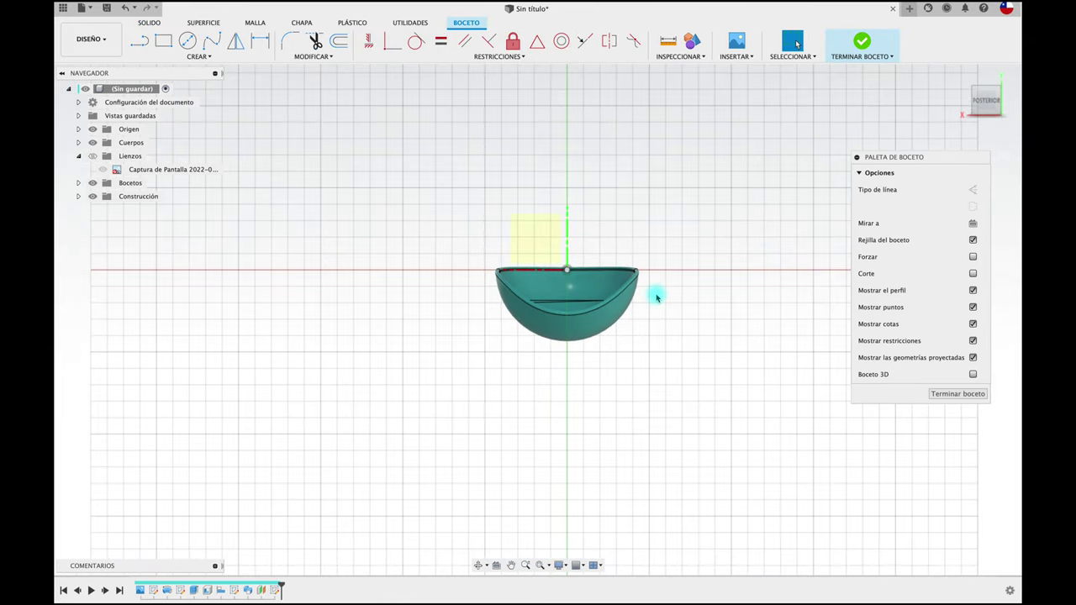
{"action": "scroll", "coordinate": [656, 296], "scroll_direction": "up", "scroll_amount": 2}
{"action": "scroll", "coordinate": [656, 298], "scroll_direction": "up", "scroll_amount": 1}
{"action": "scroll", "coordinate": [656, 298], "scroll_direction": "up", "scroll_amount": 2}
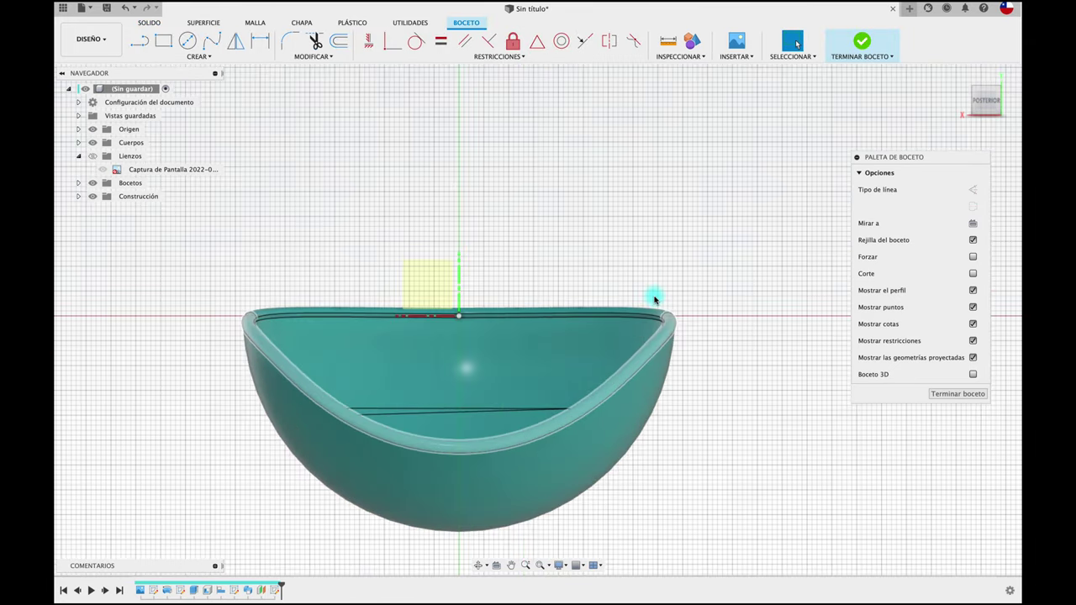
{"action": "mouse_move", "coordinate": [516, 272]}
{"action": "middle_mouse_down", "text": "shift"}
{"action": "mouse_move", "coordinate": [559, 225]}
{"action": "mouse_move", "coordinate": [559, 128]}
{"action": "mouse_move", "coordinate": [823, 84]}
{"action": "mouse_move", "coordinate": [998, 115]}
{"action": "middle_mouse_up", "text": "shift"}
{"action": "left_click", "coordinate": [998, 115]}
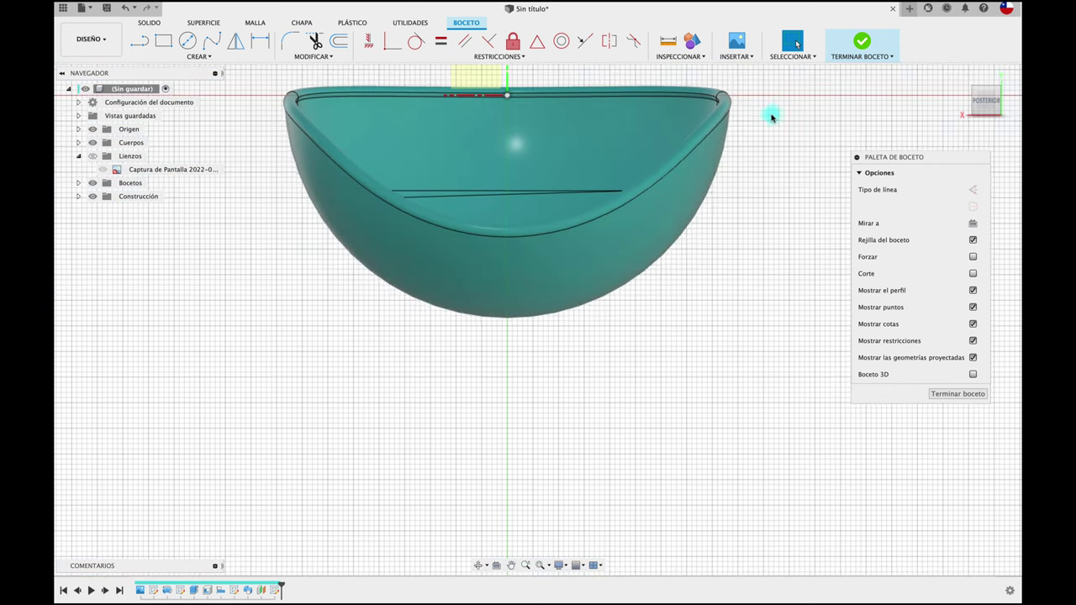
{"action": "scroll", "coordinate": [538, 106], "scroll_direction": "up", "scroll_amount": 3}
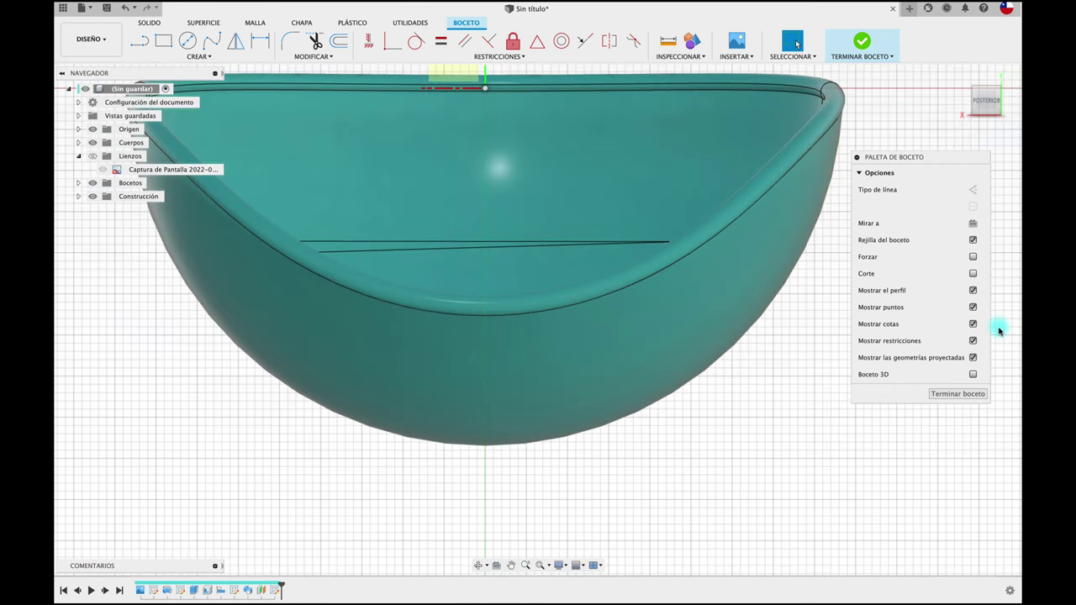
{"action": "left_click", "coordinate": [973, 274]}
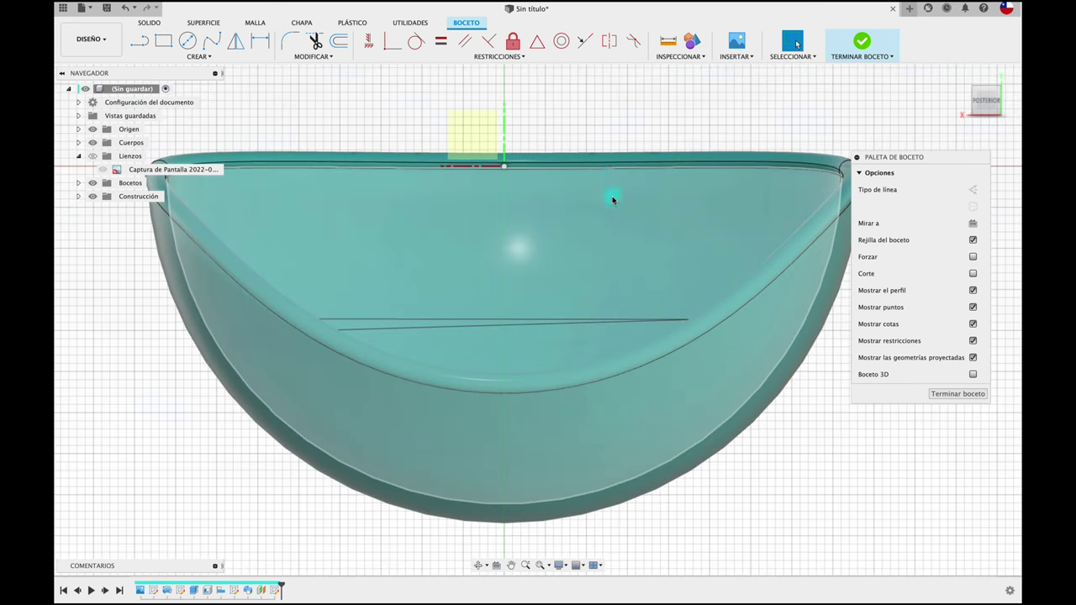
- Project the rim edge, then draw a circle centred on the vertical axis reaching the rim and finish the sketch
{"action": "left_click", "coordinate": [188, 40]}
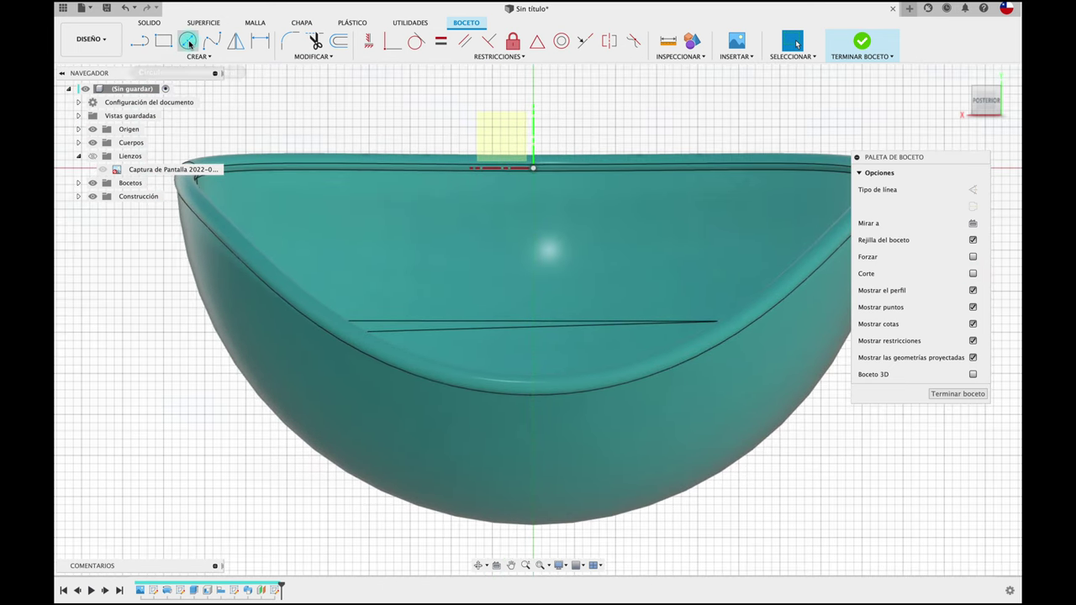
{"action": "left_click", "coordinate": [533, 205]}
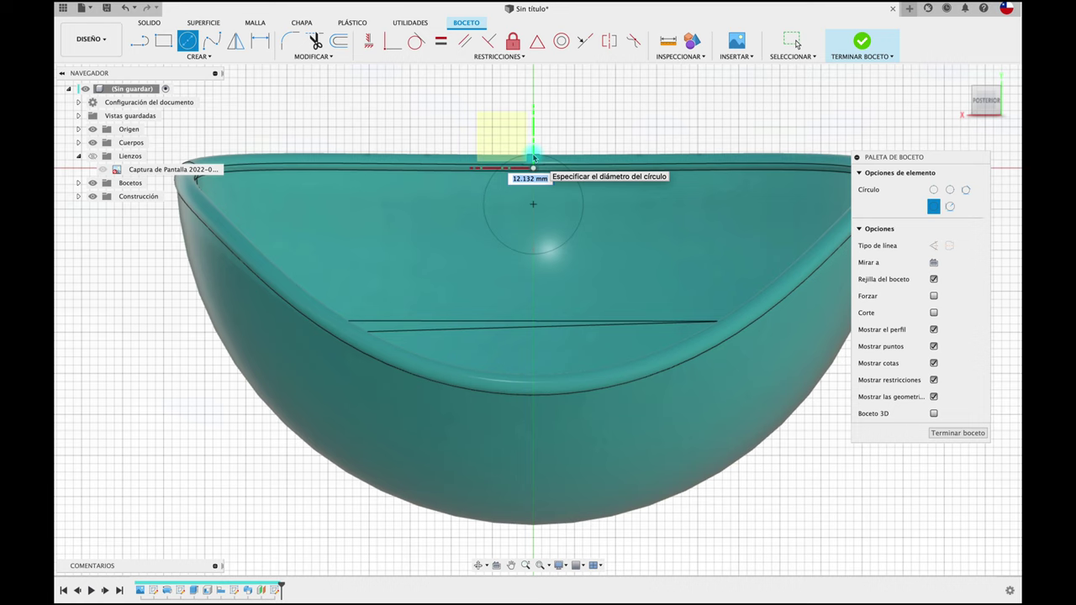
{"action": "key", "text": "Escape"}
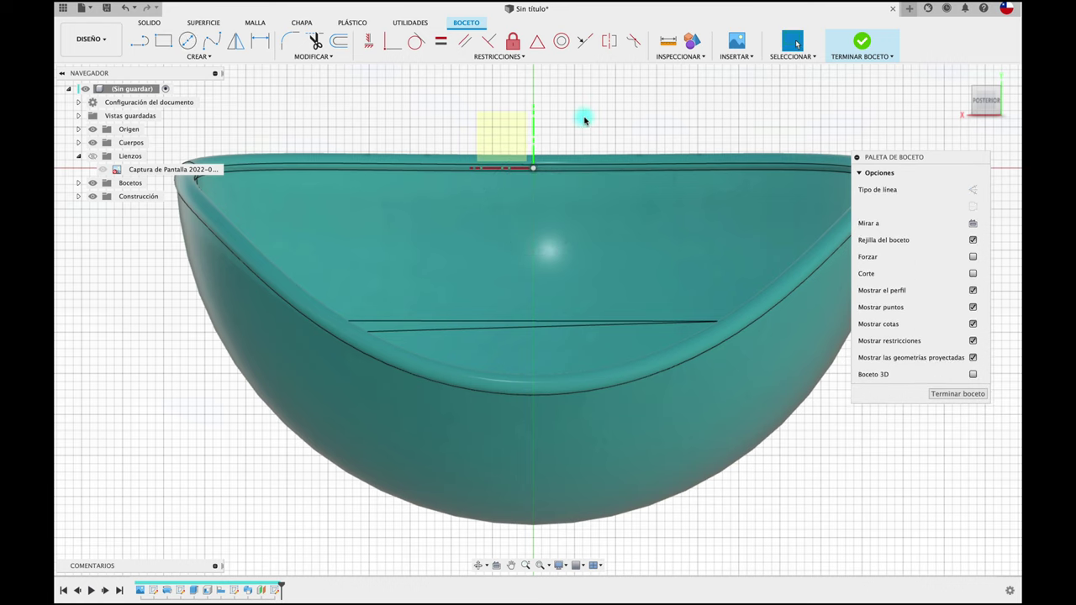
{"action": "key", "text": "p"}
{"action": "left_click", "coordinate": [561, 168]}
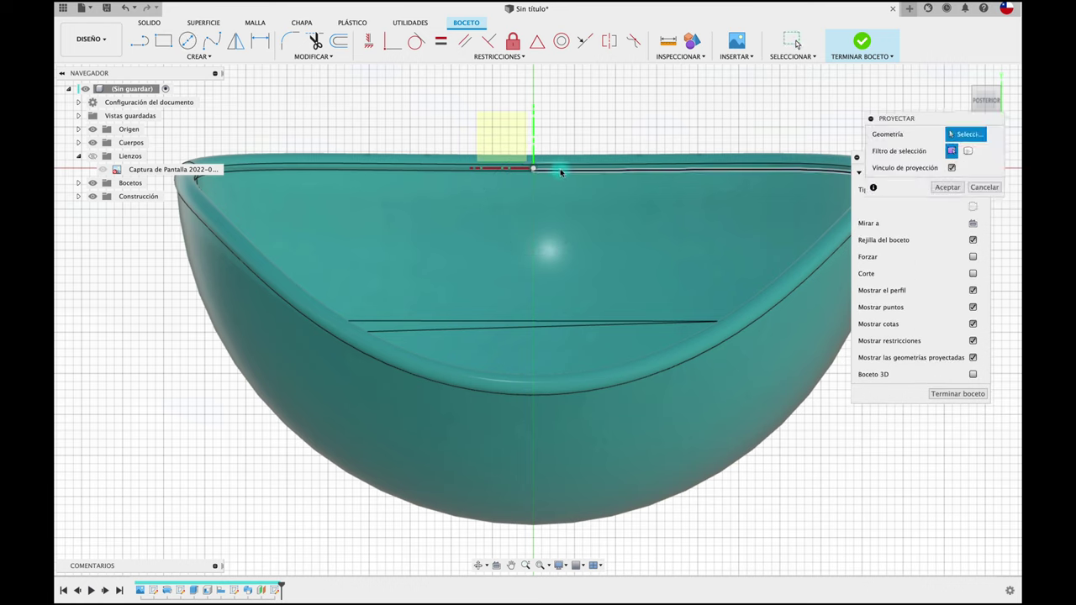
{"action": "left_click", "coordinate": [940, 187]}
{"action": "left_click", "coordinate": [189, 41]}
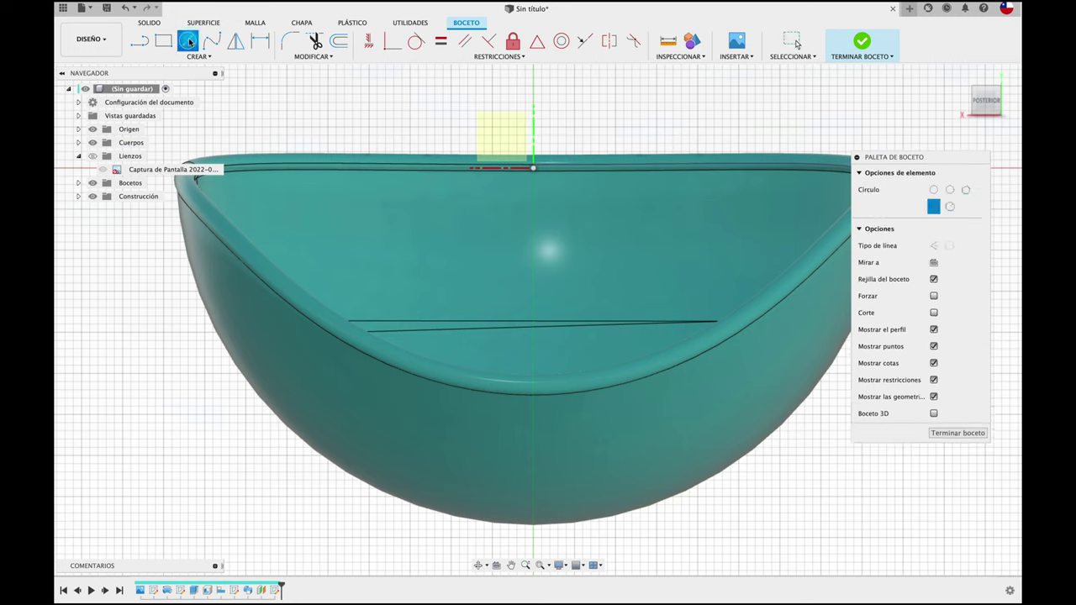
{"action": "left_click", "coordinate": [533, 227]}
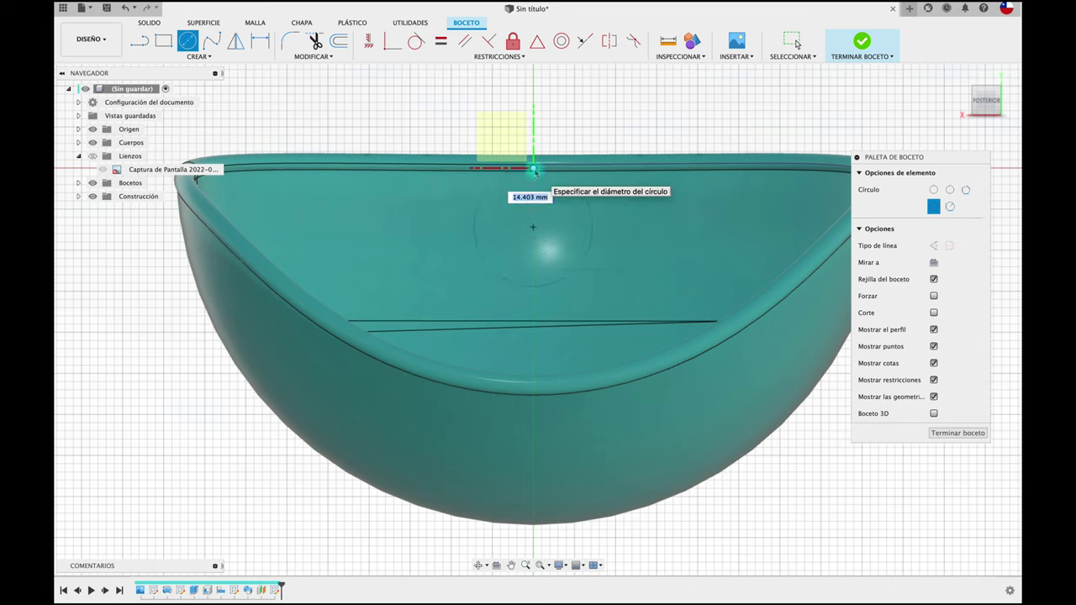
{"action": "left_click", "coordinate": [534, 171]}
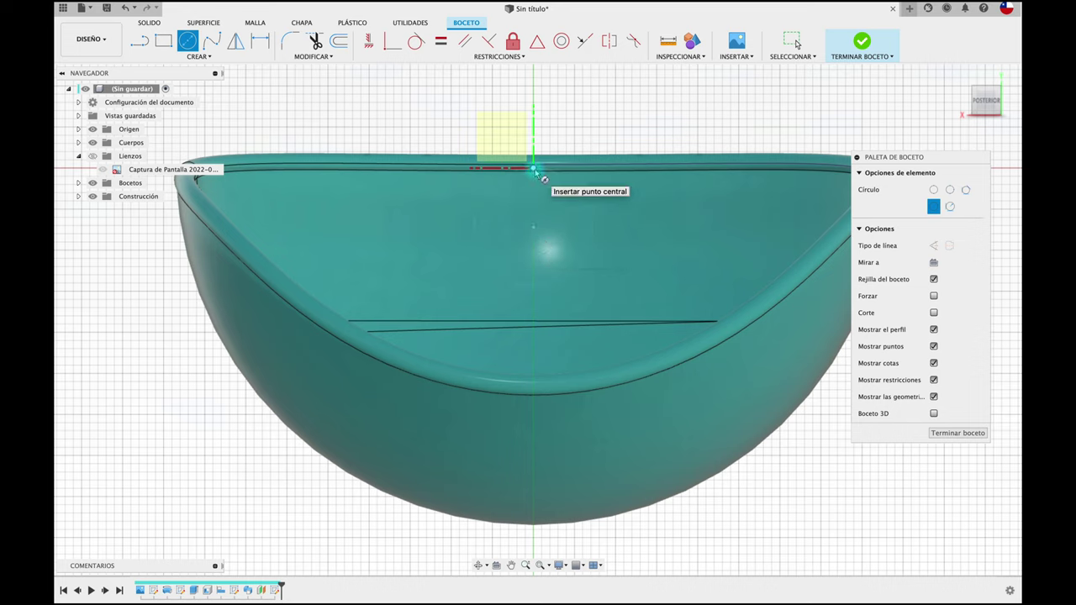
{"action": "left_click", "coordinate": [958, 433]}
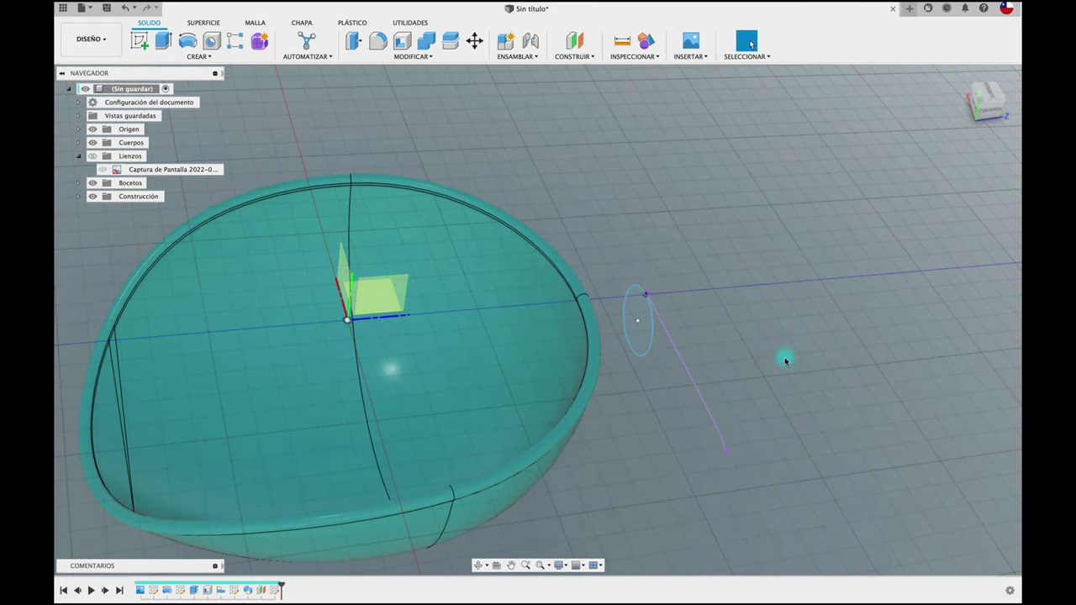
- Extrude the handle circle with extent All into the scoop as a Join operation
{"action": "type", "text": "e"}
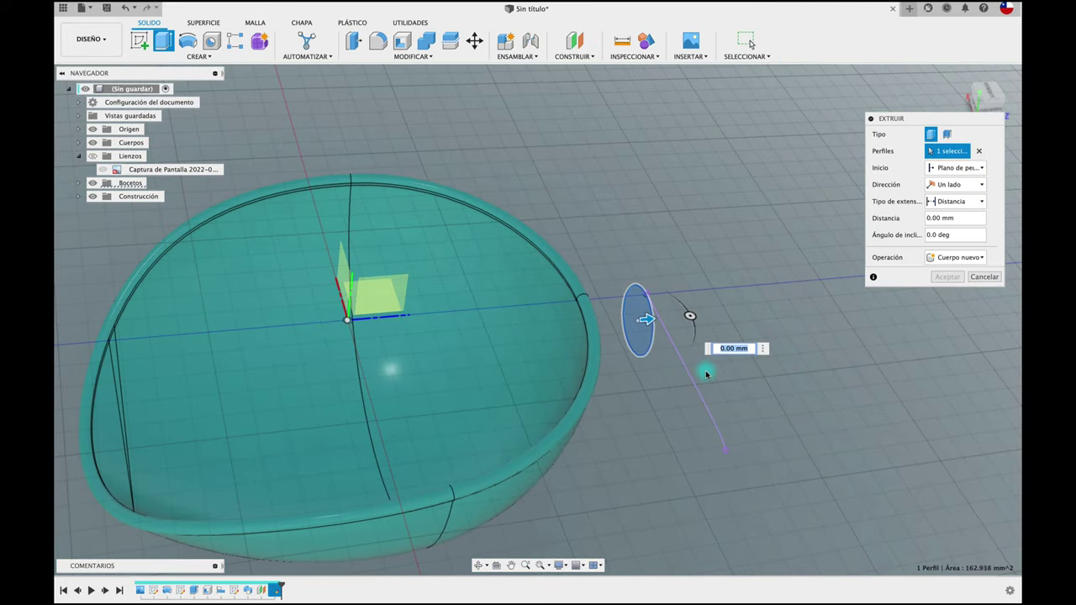
{"action": "type", "text": "-5"}
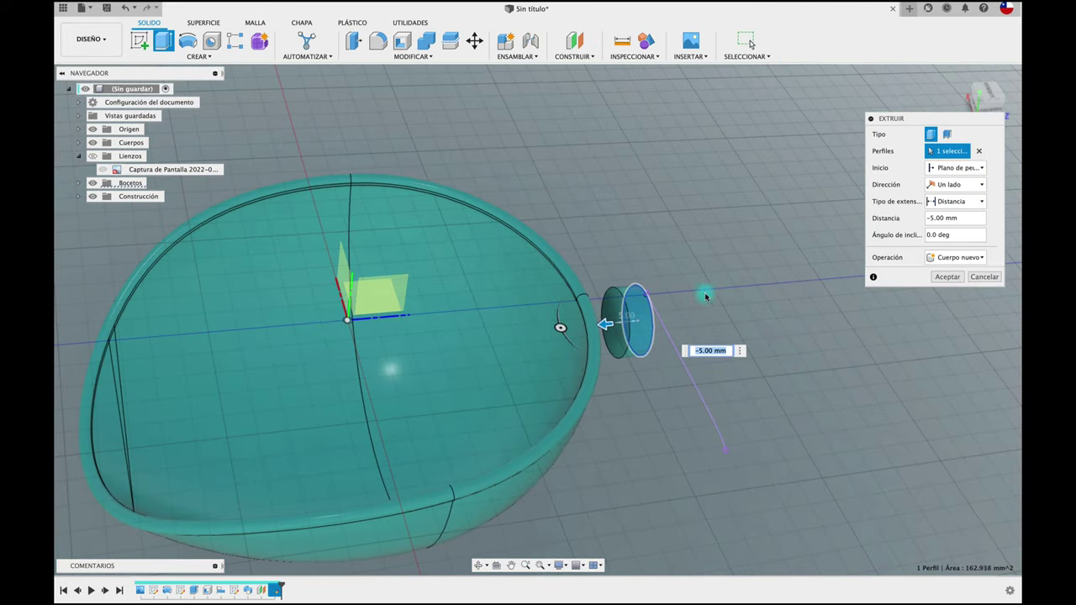
{"action": "middle_click_drag", "start_coordinate": [704, 295], "coordinate": [807, 248], "text": "shift"}
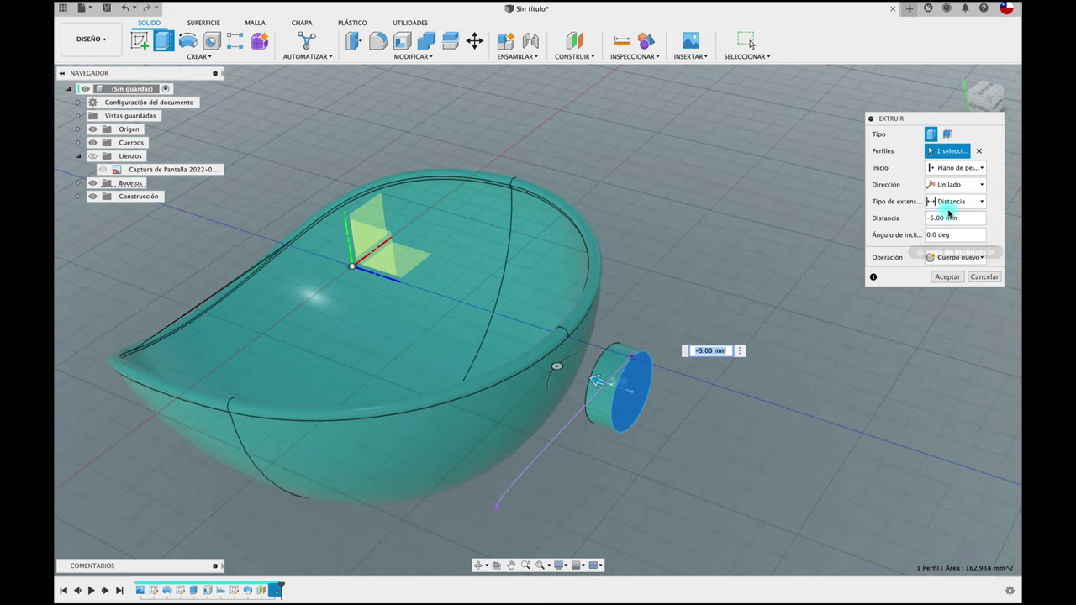
{"action": "left_click", "coordinate": [958, 202]}
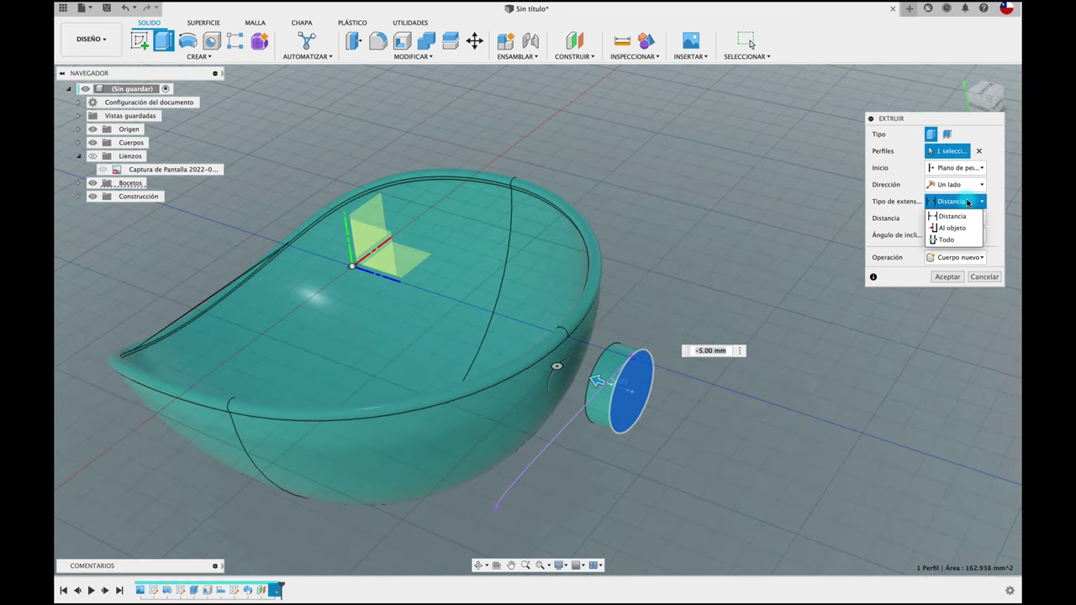
{"action": "left_click", "coordinate": [946, 242]}
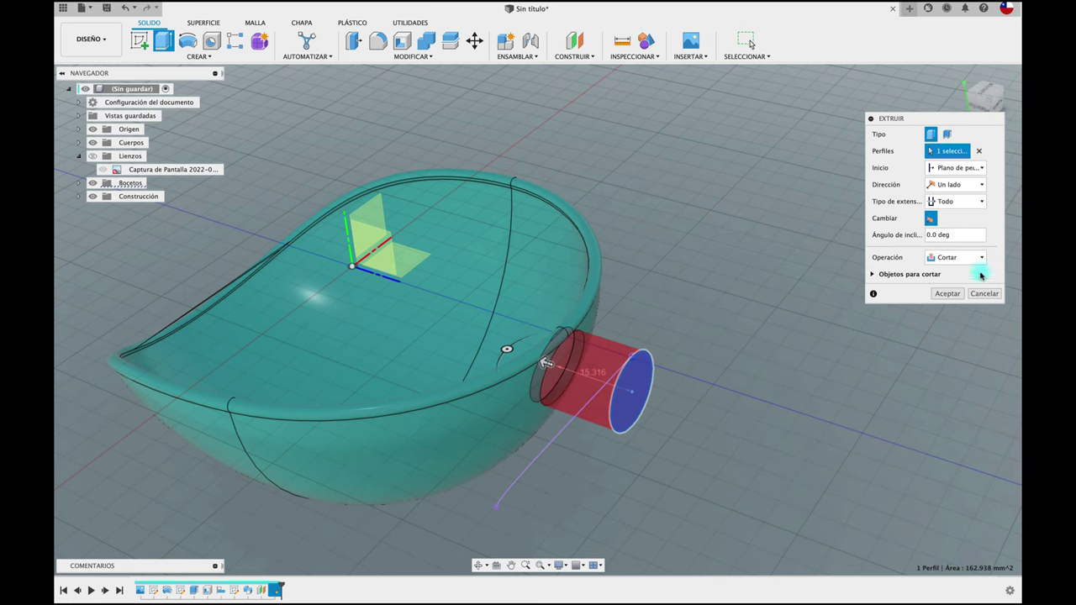
{"action": "left_click", "coordinate": [975, 257]}
{"action": "left_click", "coordinate": [941, 271]}
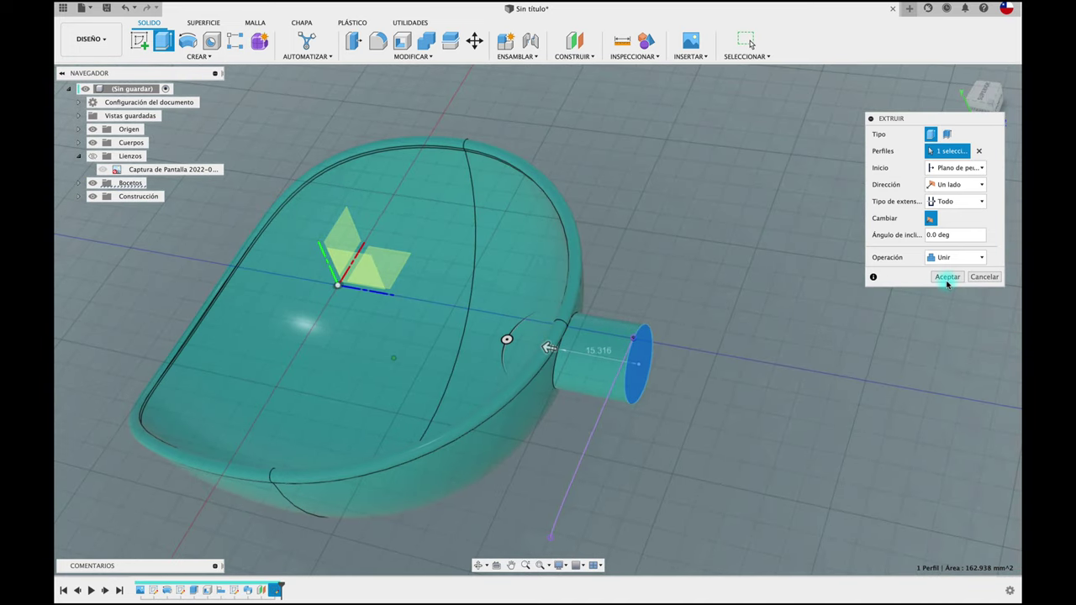
{"action": "left_click", "coordinate": [947, 277]}
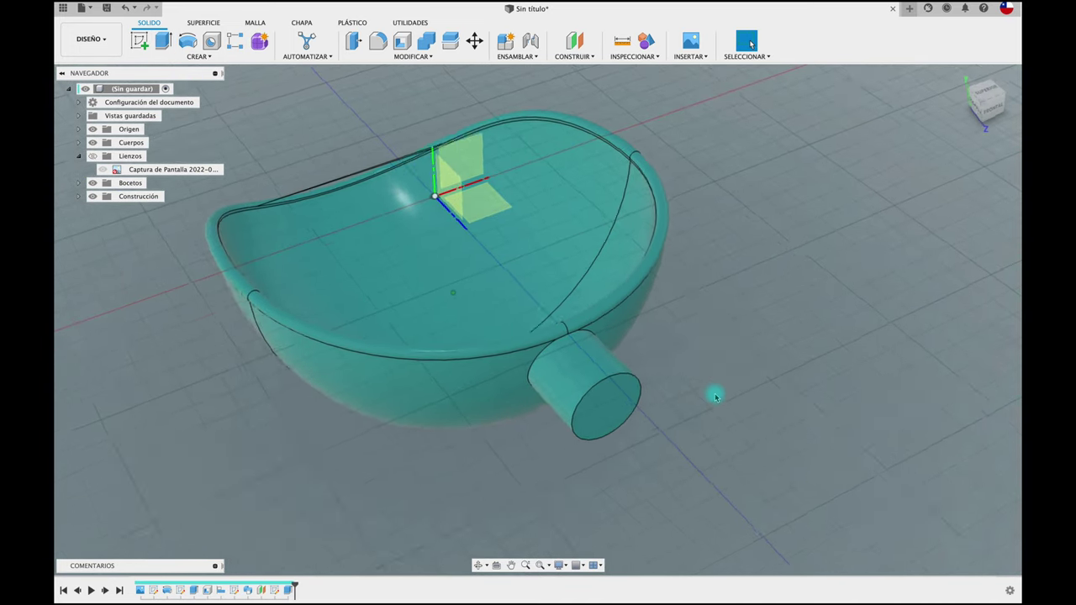
{"action": "mouse_move", "coordinate": [716, 397]}
{"action": "middle_mouse_down", "text": "shift"}
{"action": "mouse_move", "coordinate": [761, 302]}
{"action": "mouse_move", "coordinate": [672, 221]}
{"action": "mouse_move", "coordinate": [415, 130]}
{"action": "mouse_move", "coordinate": [387, 109]}
{"action": "middle_mouse_up", "text": "shift"}
{"action": "left_click", "coordinate": [401, 41]}
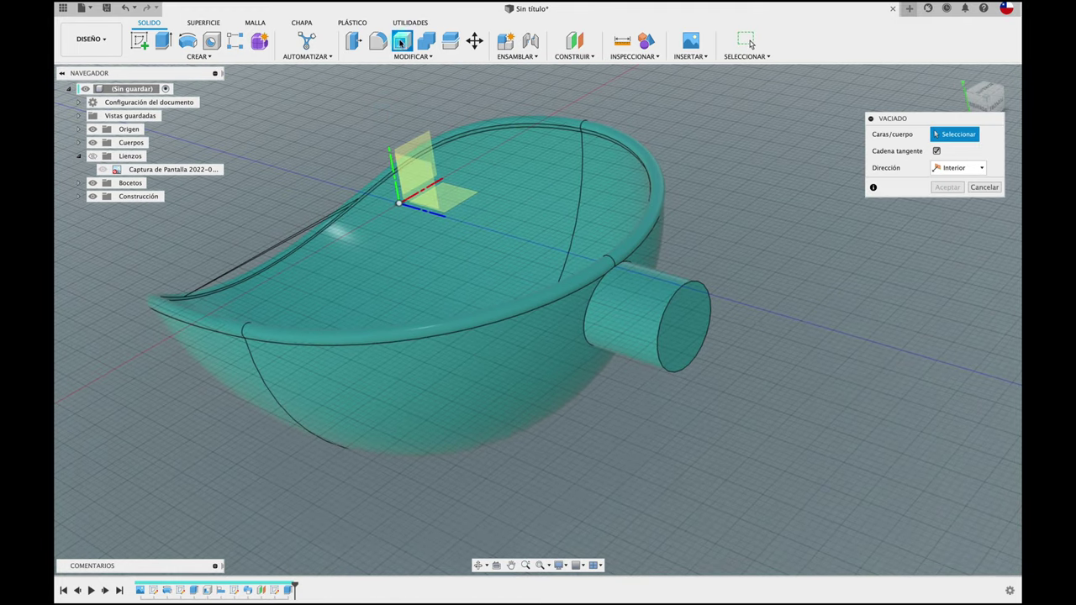
{"action": "left_click", "coordinate": [681, 317]}
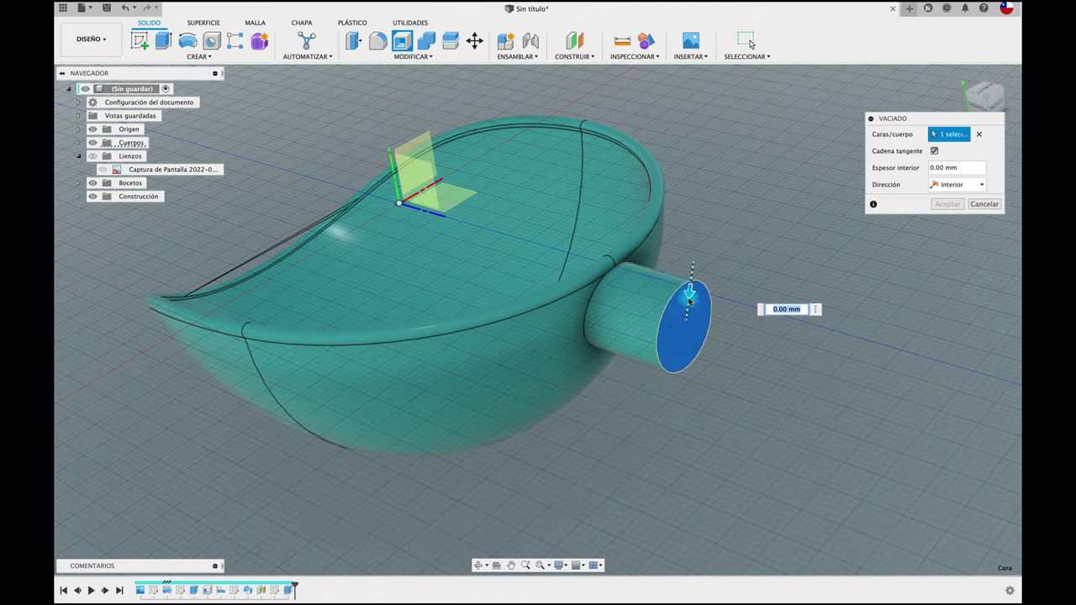
{"action": "type", "text": "2"}
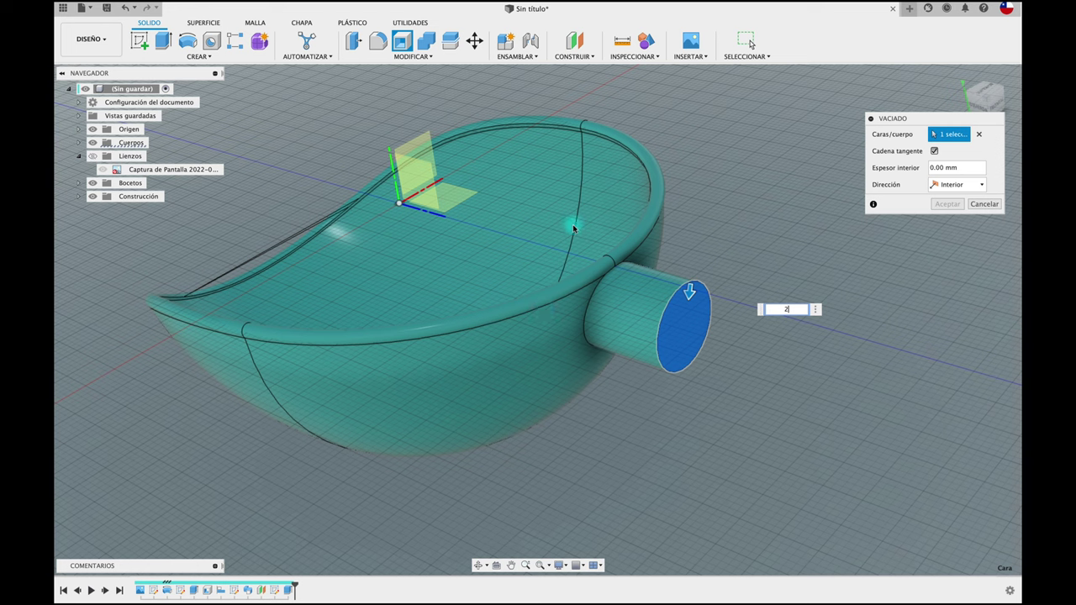
{"action": "key", "text": "Return"}
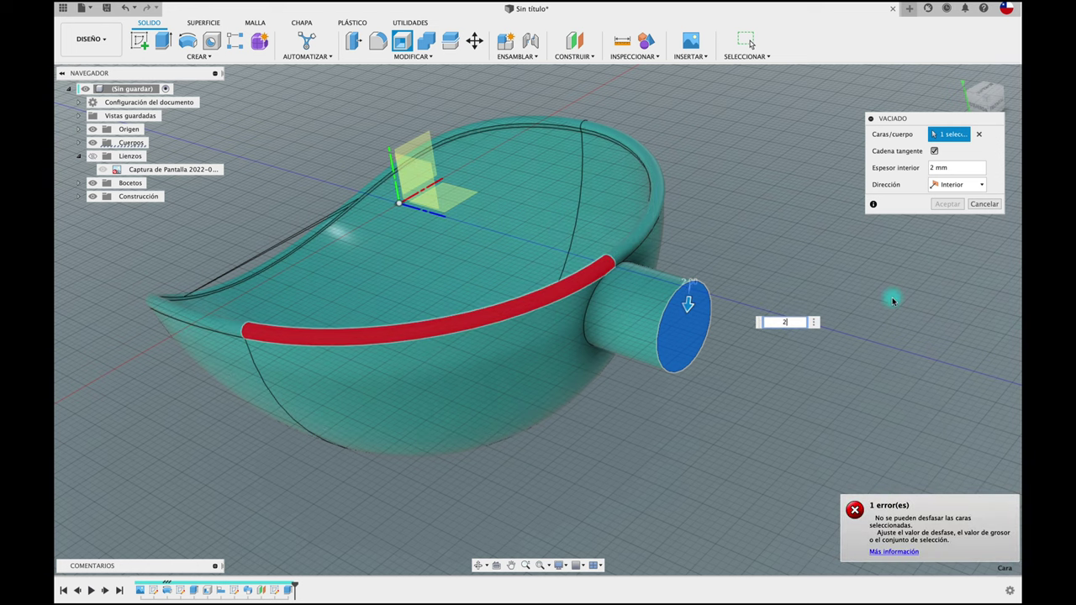
{"action": "left_click", "coordinate": [984, 204]}
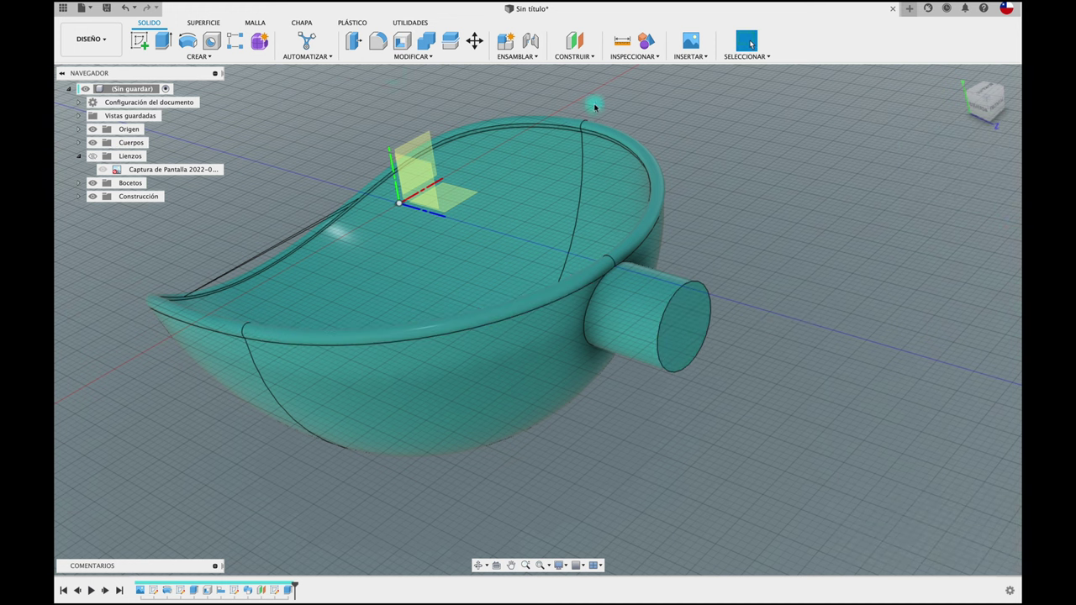
- Create a section analysis along the vertical origin plane and orbit to view the cut wall
{"action": "left_click", "coordinate": [650, 57]}
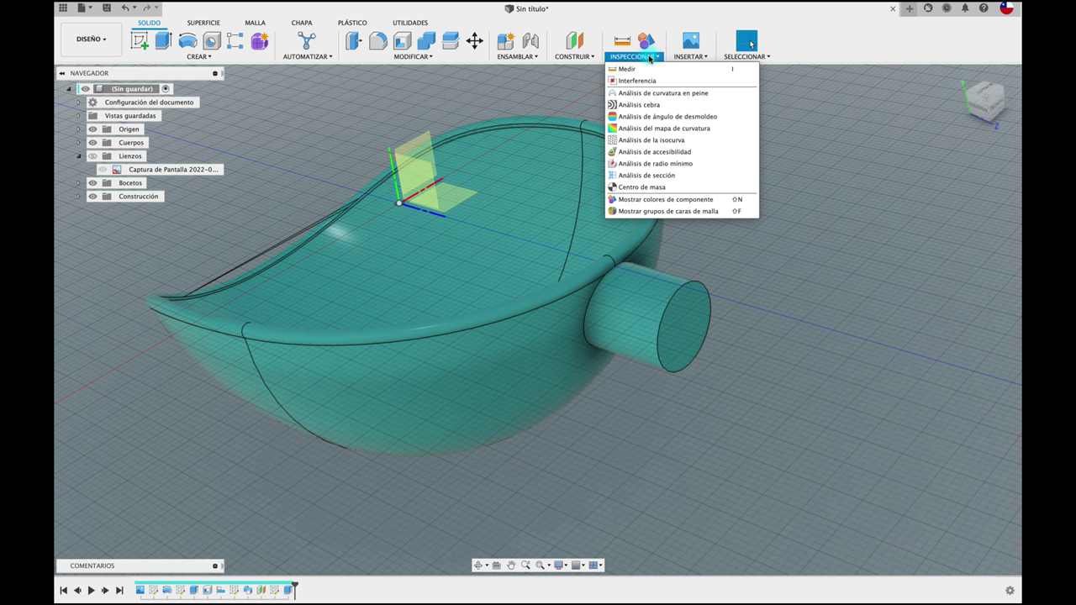
{"action": "left_click", "coordinate": [646, 175]}
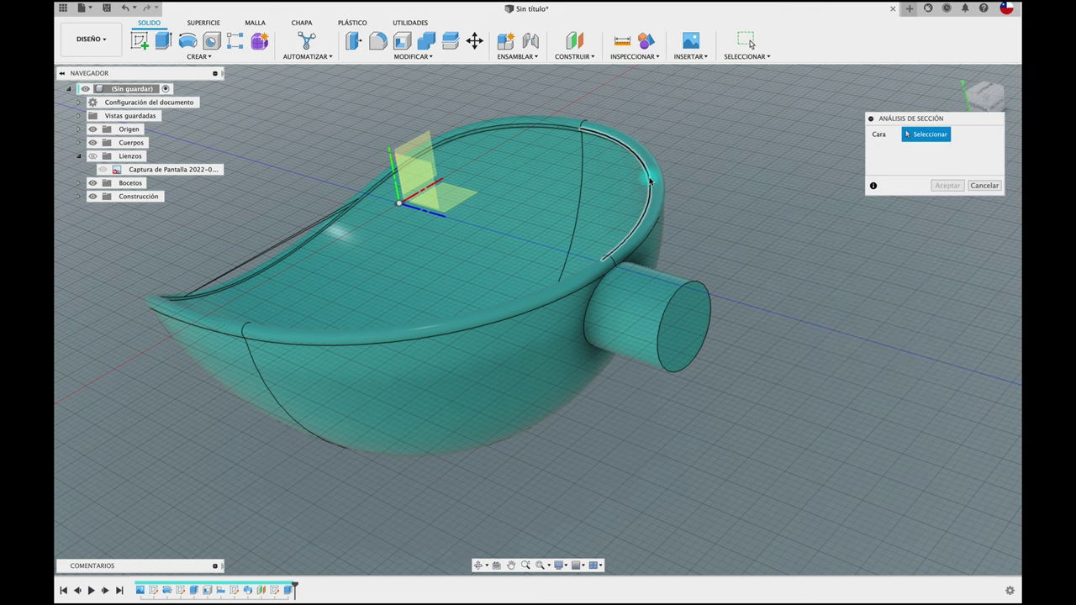
{"action": "left_click", "coordinate": [420, 180]}
{"action": "left_click", "coordinate": [948, 239]}
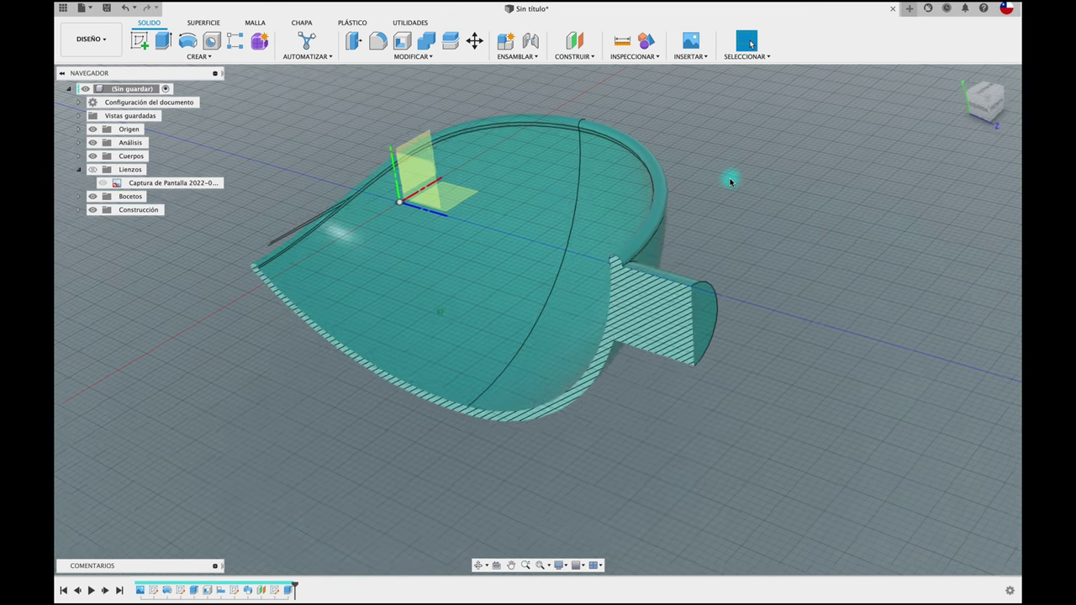
{"action": "mouse_move", "coordinate": [730, 181]}
{"action": "middle_mouse_down", "text": "shift"}
{"action": "mouse_move", "coordinate": [742, 245]}
{"action": "mouse_move", "coordinate": [657, 326]}
{"action": "middle_mouse_up", "text": "shift"}
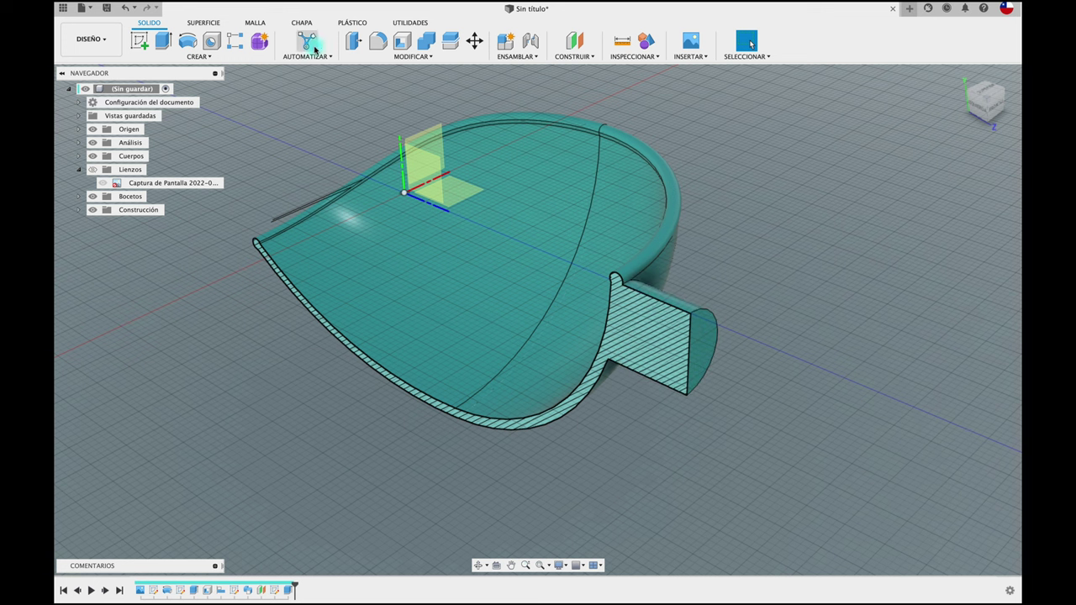
- Sketch a circle centred on the vertical axis on the handle stub's end face
{"action": "left_click", "coordinate": [163, 42]}
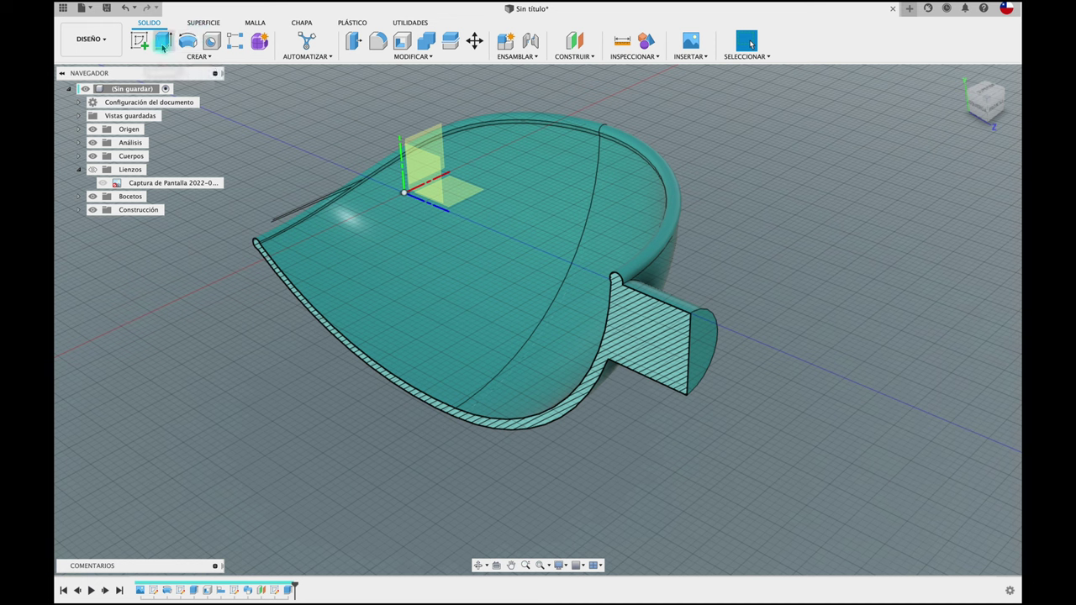
{"action": "left_click", "coordinate": [705, 346]}
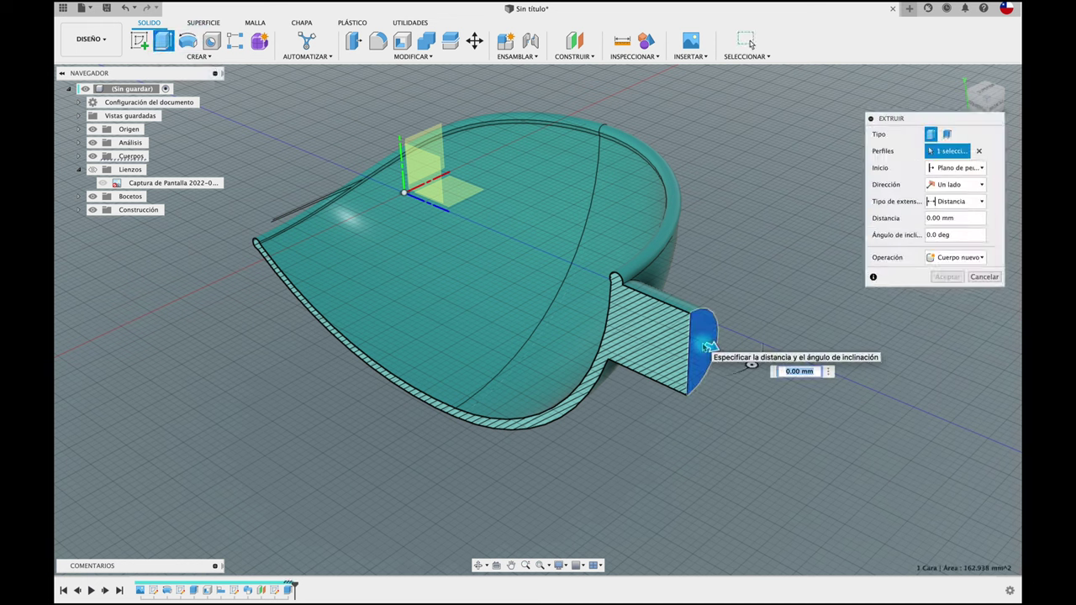
{"action": "left_click", "coordinate": [984, 277]}
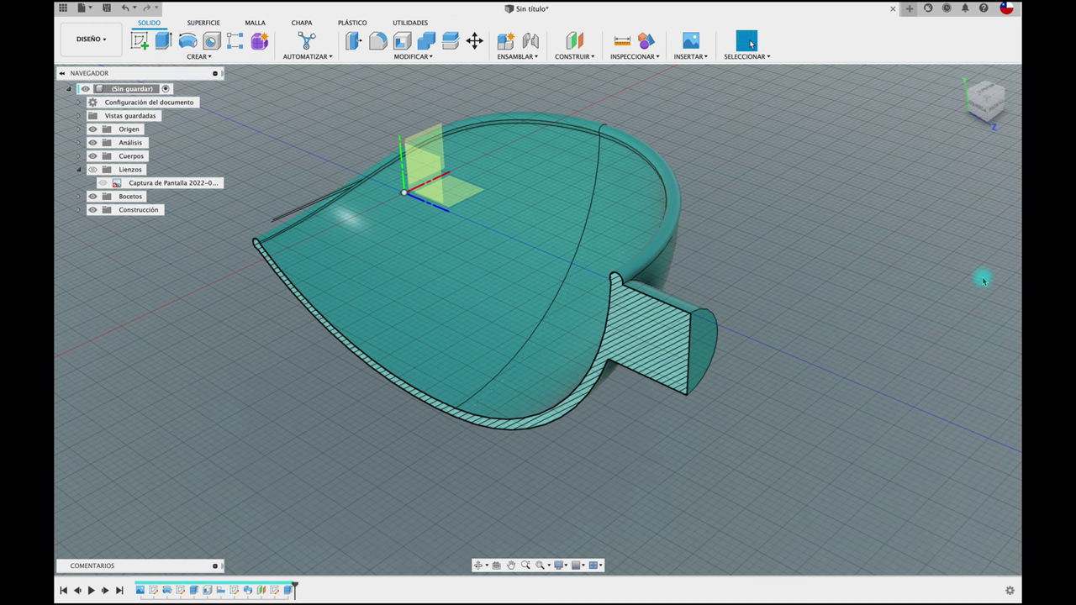
{"action": "left_click", "coordinate": [140, 40]}
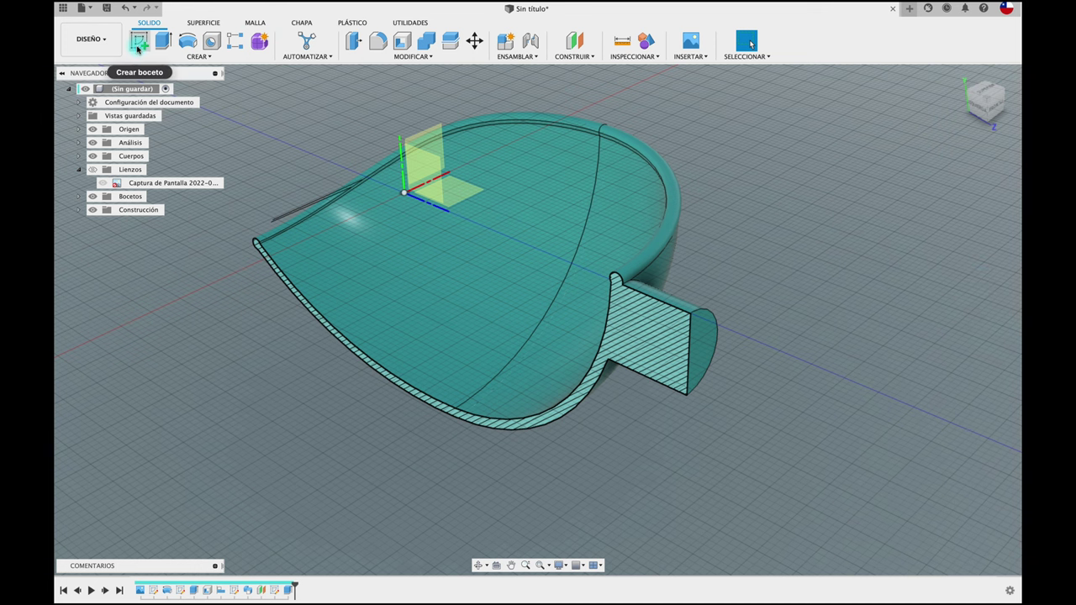
{"action": "left_click", "coordinate": [698, 354]}
{"action": "key", "text": "c"}
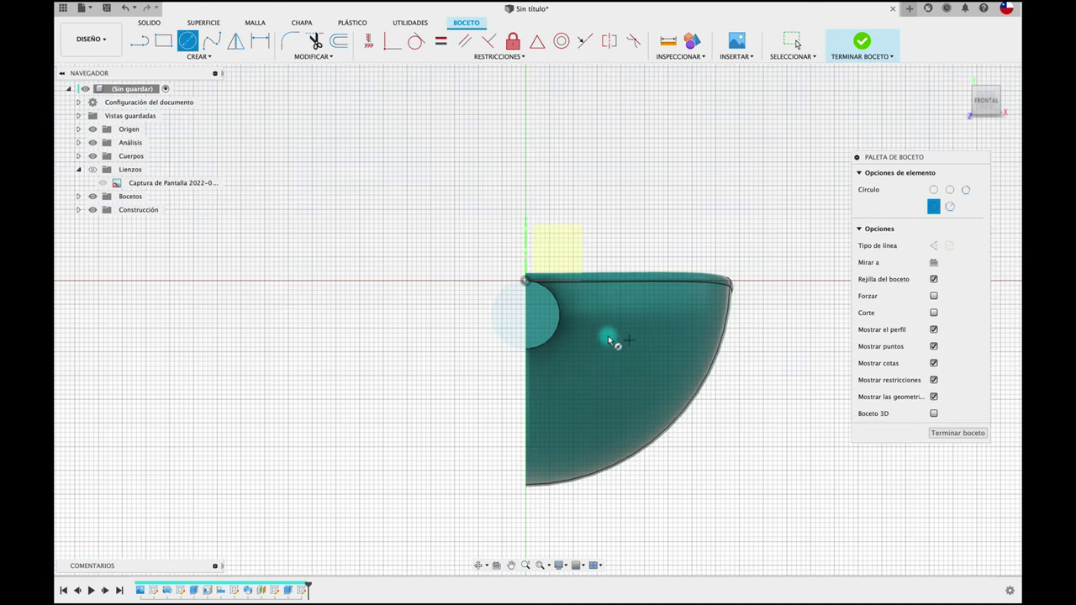
{"action": "left_click", "coordinate": [527, 316]}
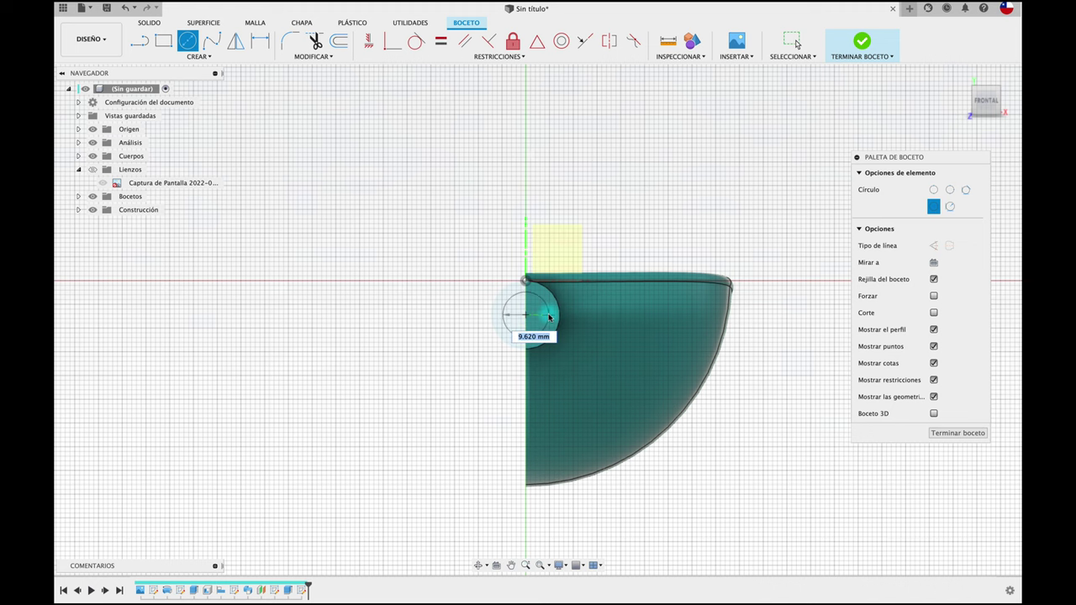
{"action": "left_click", "coordinate": [553, 316]}
- Dimension the gap between the inner circle and the stub's edge to 2 mm and finish the sketch
{"action": "scroll", "coordinate": [567, 235], "scroll_direction": "up", "scroll_amount": 3}
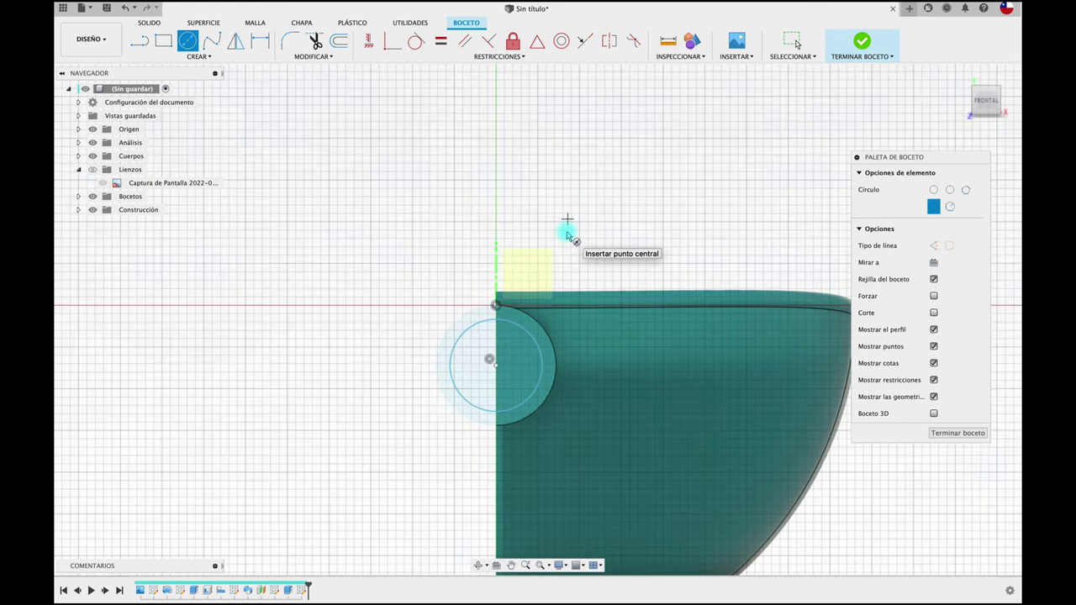
{"action": "scroll", "coordinate": [567, 235], "scroll_direction": "up", "scroll_amount": 2}
{"action": "key", "text": "d"}
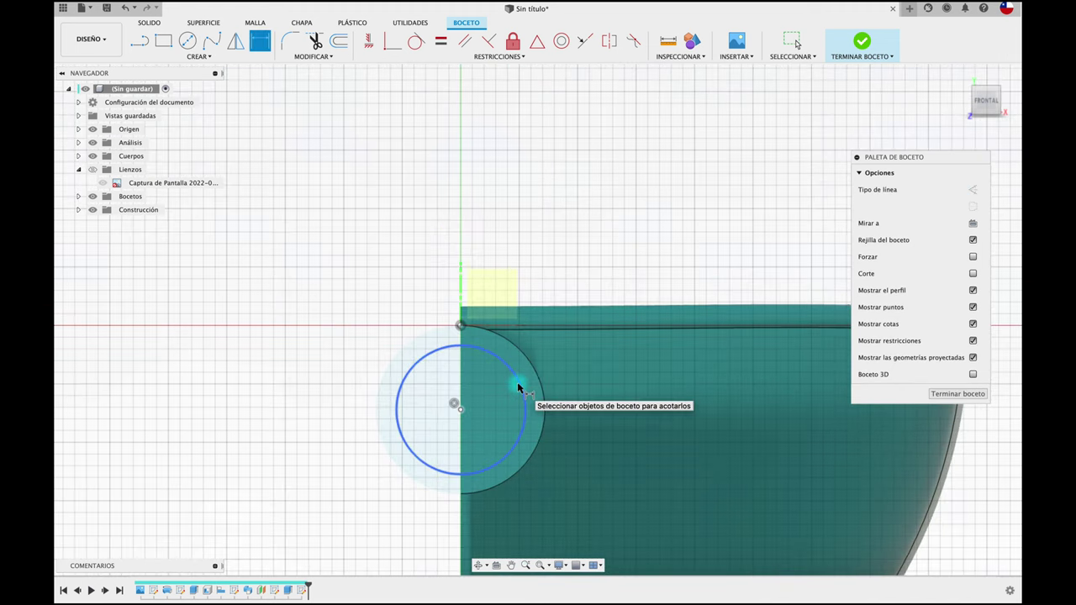
{"action": "left_click", "coordinate": [517, 381]}
{"action": "left_click", "coordinate": [539, 379]}
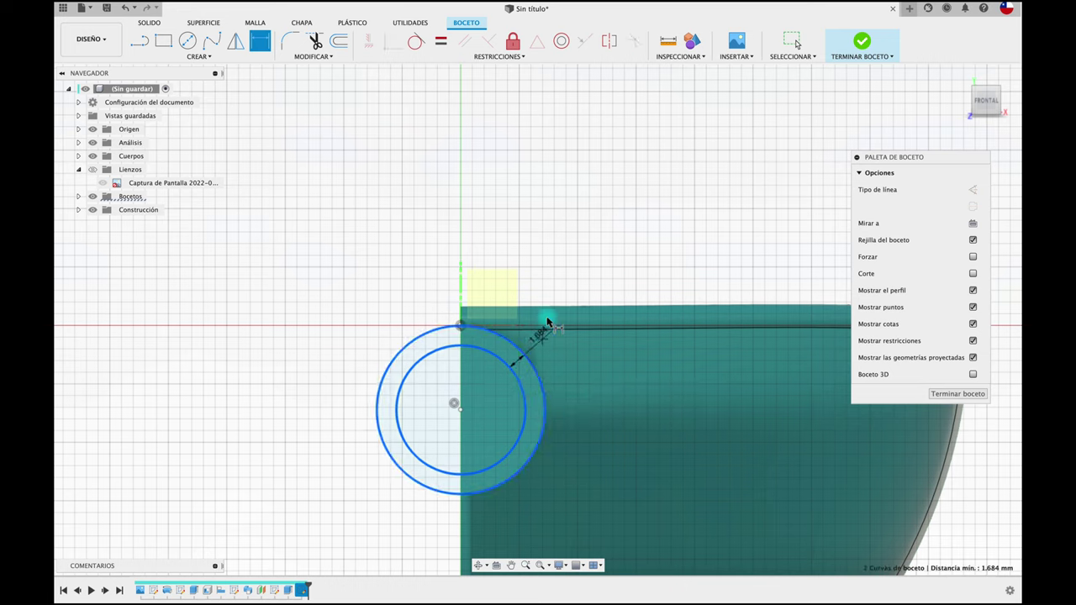
{"action": "left_click", "coordinate": [567, 273]}
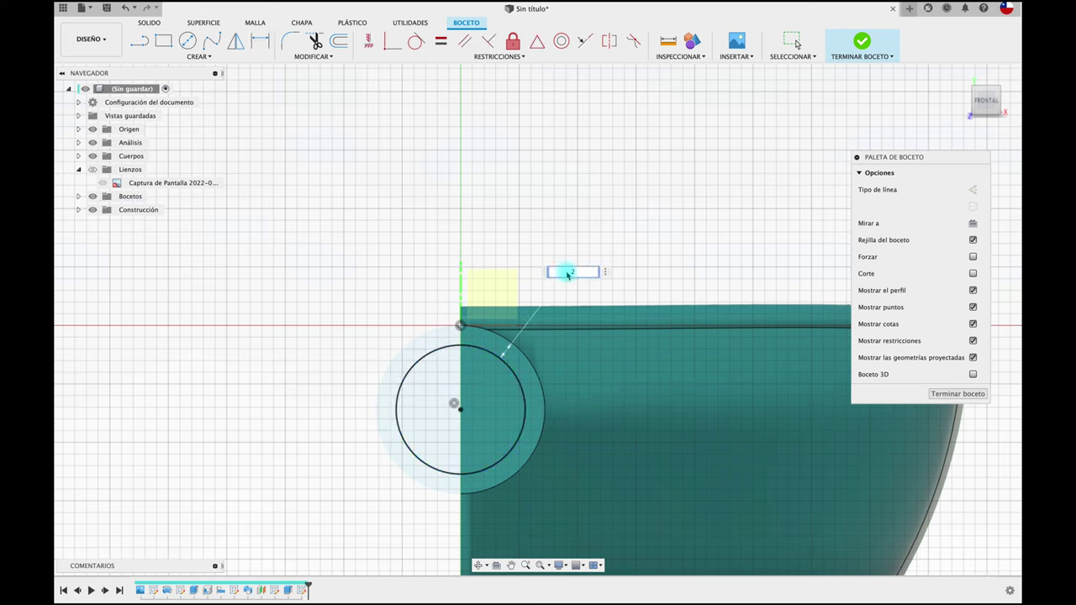
{"action": "key", "text": "Return"}
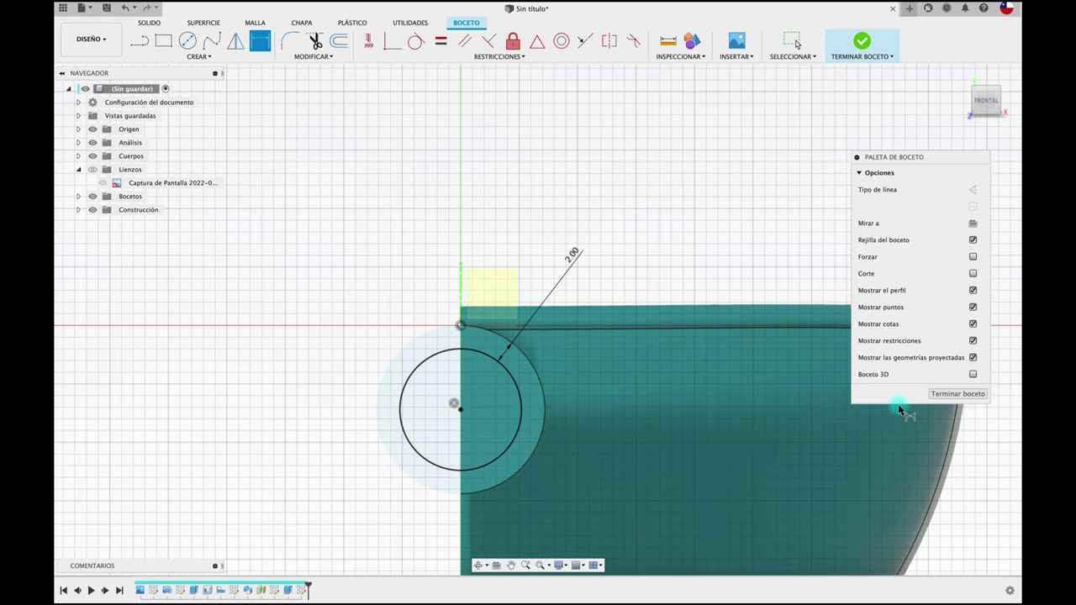
{"action": "left_click", "coordinate": [932, 393]}
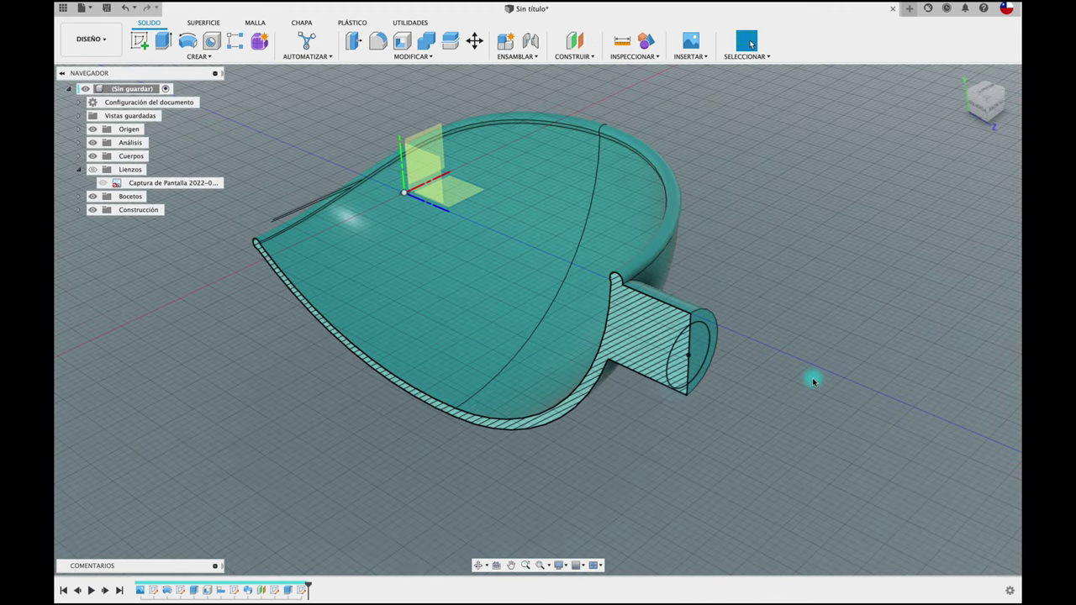
- Extrude-cut the socket-end circle 13 mm deep into the handle stub
{"action": "key", "text": "e"}
{"action": "left_click", "coordinate": [688, 355]}
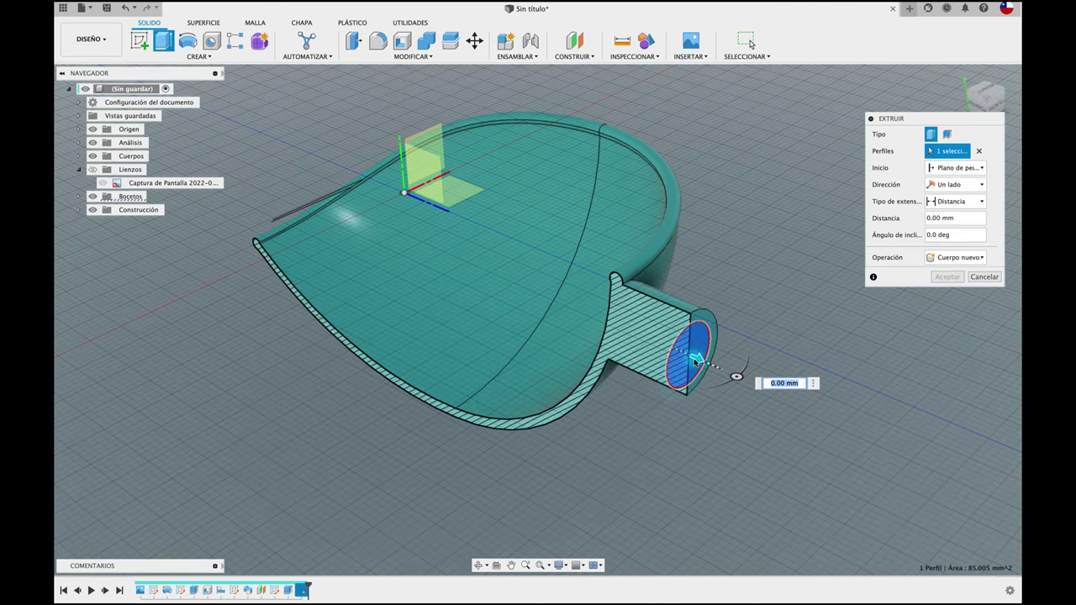
{"action": "left_click_drag", "start_coordinate": [648, 336], "coordinate": [616, 324]}
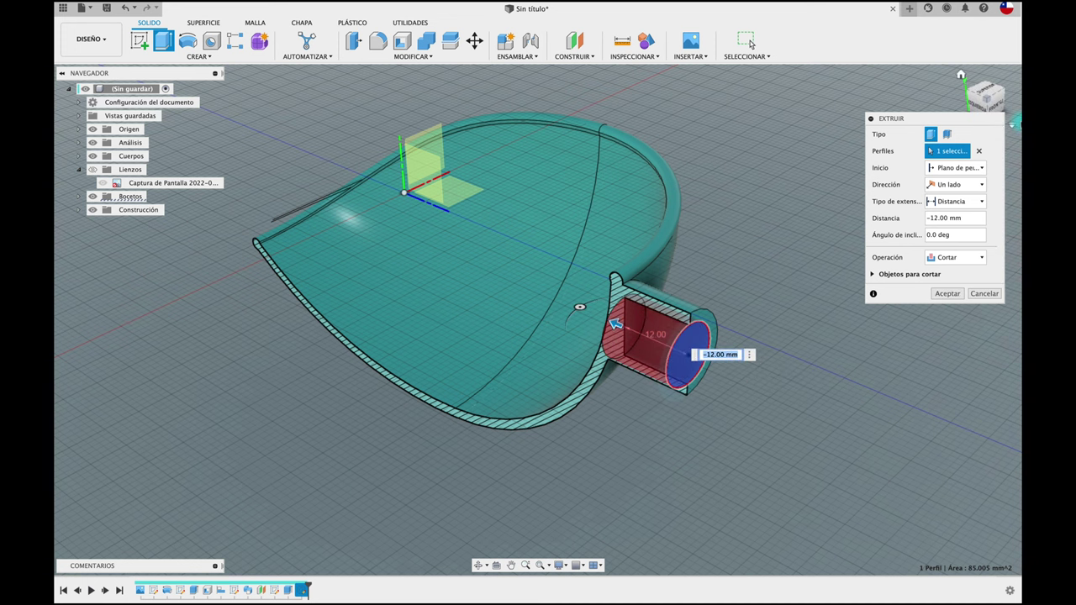
{"action": "left_click", "coordinate": [976, 108]}
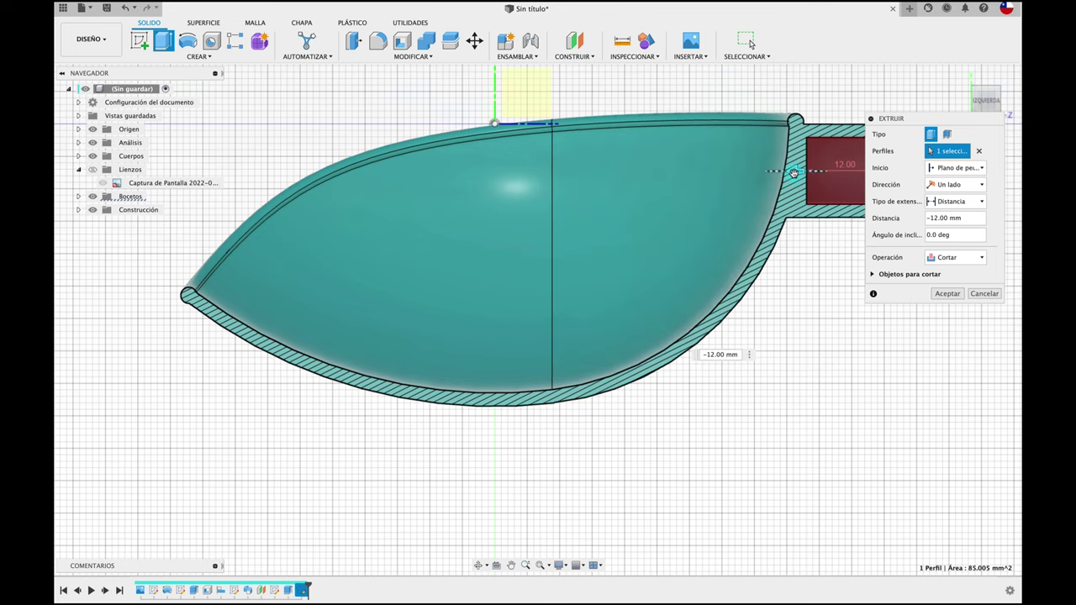
{"action": "left_click_drag", "start_coordinate": [791, 174], "coordinate": [788, 174]}
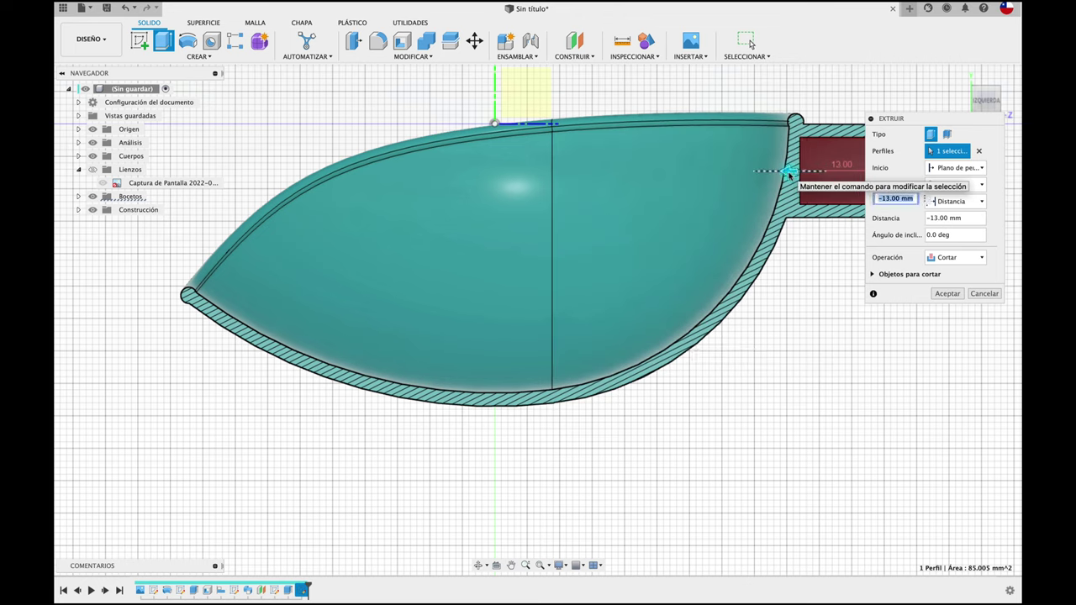
{"action": "left_click", "coordinate": [826, 292]}
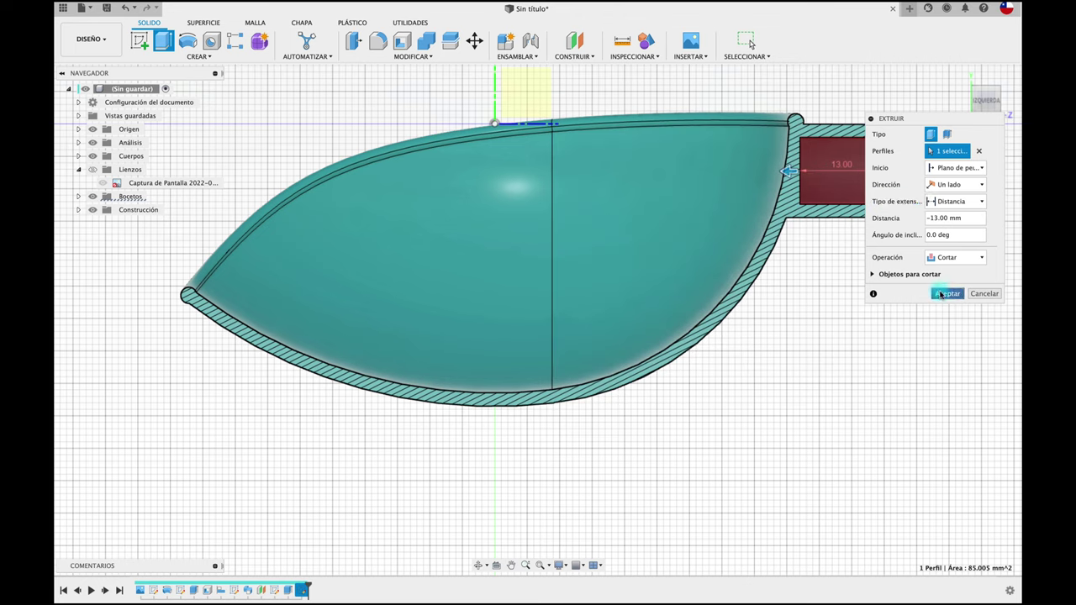
{"action": "left_click", "coordinate": [940, 294]}
{"action": "mouse_move", "coordinate": [811, 346]}
{"action": "middle_mouse_down", "text": "shift"}
{"action": "mouse_move", "coordinate": [797, 284]}
{"action": "mouse_move", "coordinate": [726, 412]}
{"action": "middle_mouse_up", "text": "shift"}
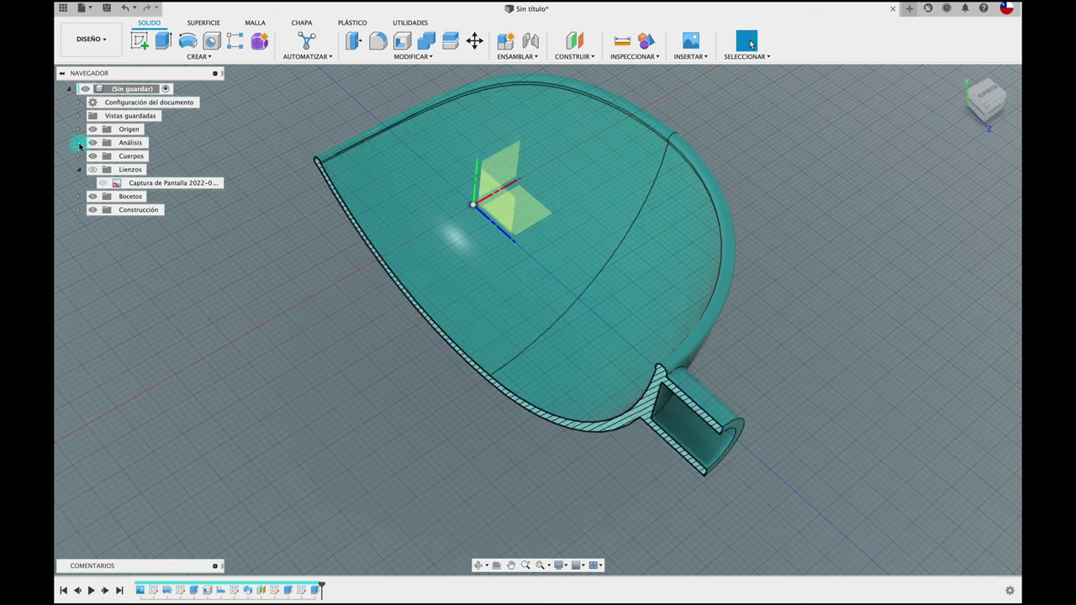
- Hide the section analysis to show the full hollow-socket body
{"action": "left_click", "coordinate": [80, 145]}
{"action": "left_click", "coordinate": [94, 143]}
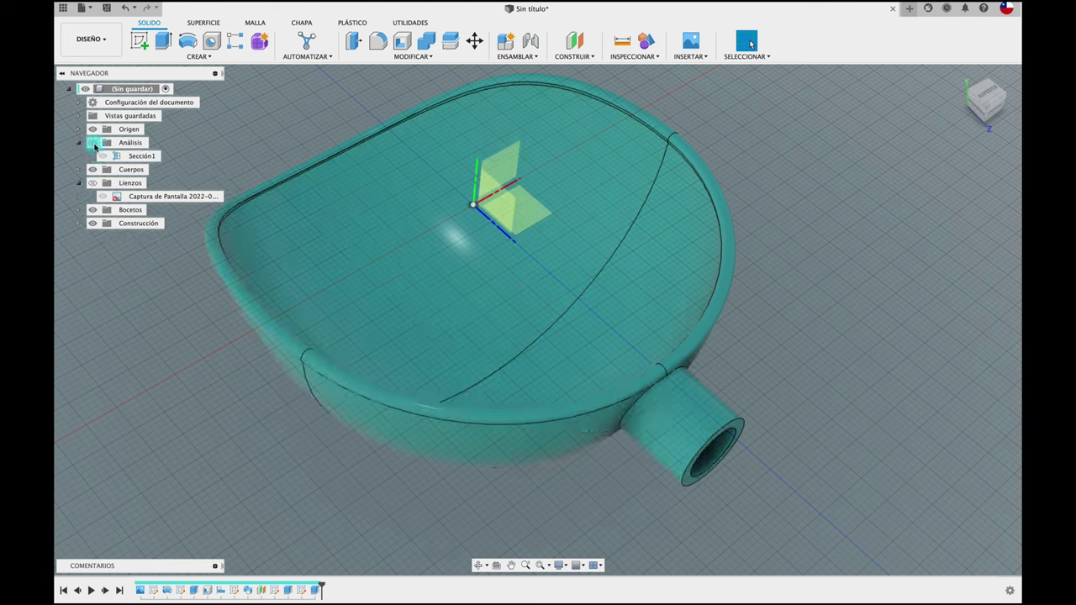
{"action": "left_click", "coordinate": [276, 387]}
{"action": "mouse_move", "coordinate": [273, 417]}
{"action": "middle_mouse_down", "text": "shift"}
{"action": "mouse_move", "coordinate": [622, 339]}
{"action": "mouse_move", "coordinate": [691, 243]}
{"action": "mouse_move", "coordinate": [614, 143]}
{"action": "mouse_move", "coordinate": [504, 68]}
{"action": "middle_mouse_up", "text": "shift"}
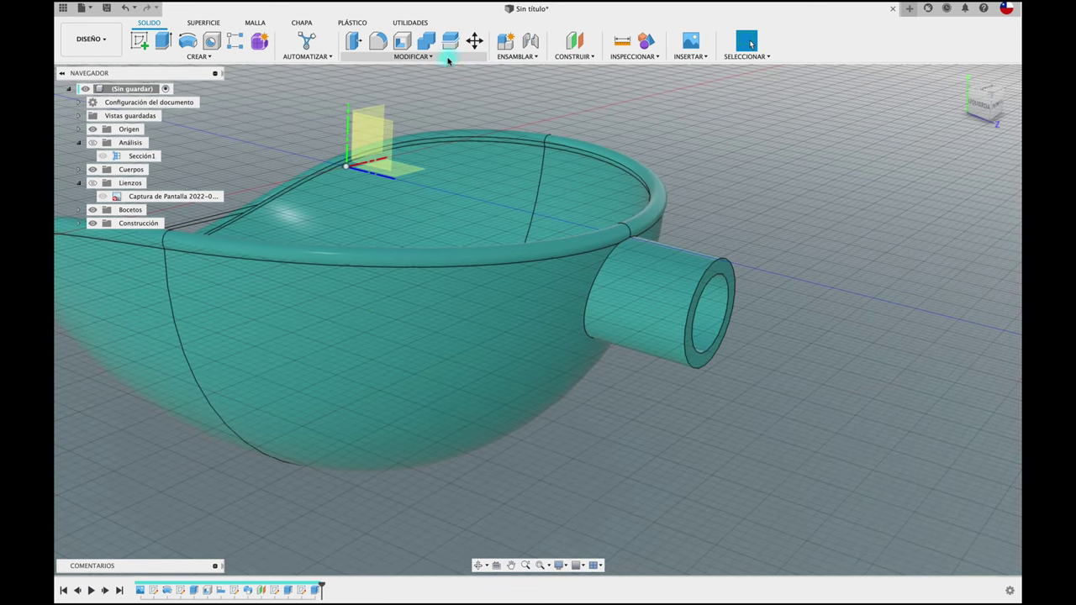
- Fillet the edge where the socket meets the bowl with a 1 mm radius
{"action": "left_click", "coordinate": [377, 42]}
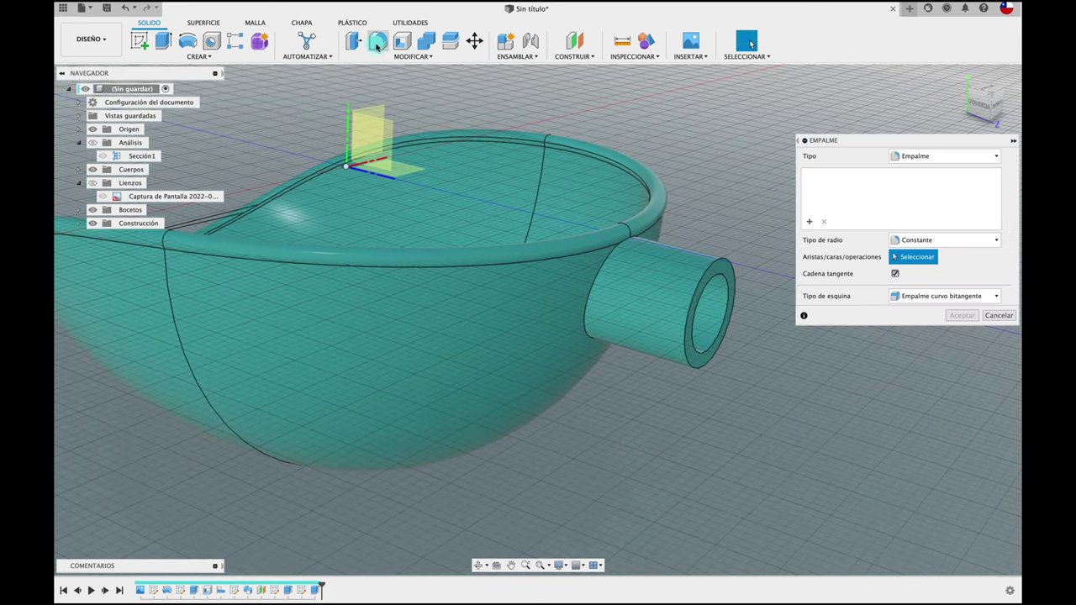
{"action": "left_click", "coordinate": [588, 302]}
{"action": "type", "text": "1"}
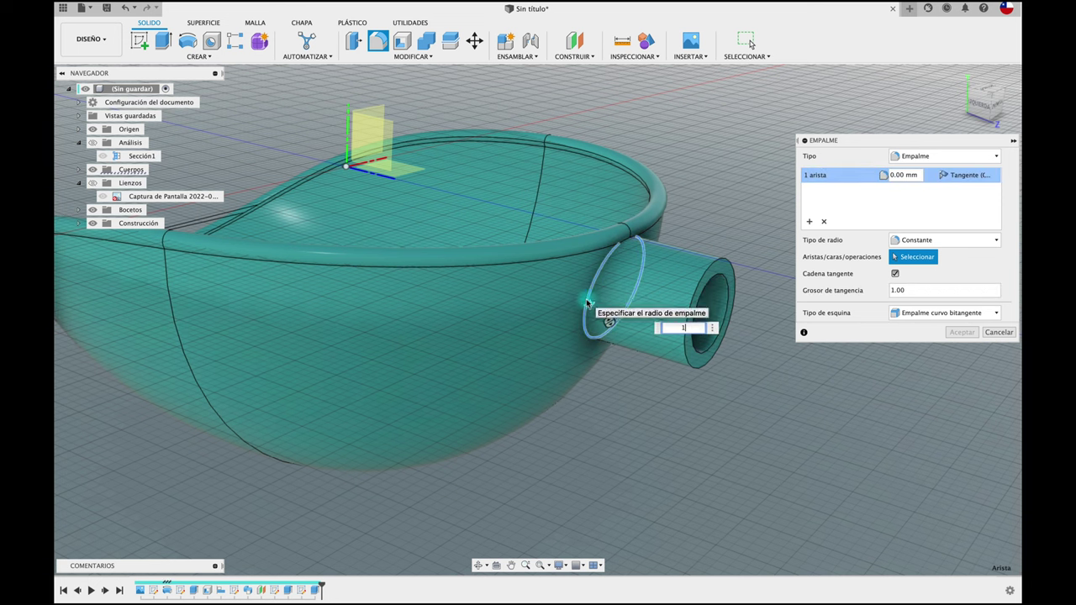
{"action": "key", "text": "Return"}
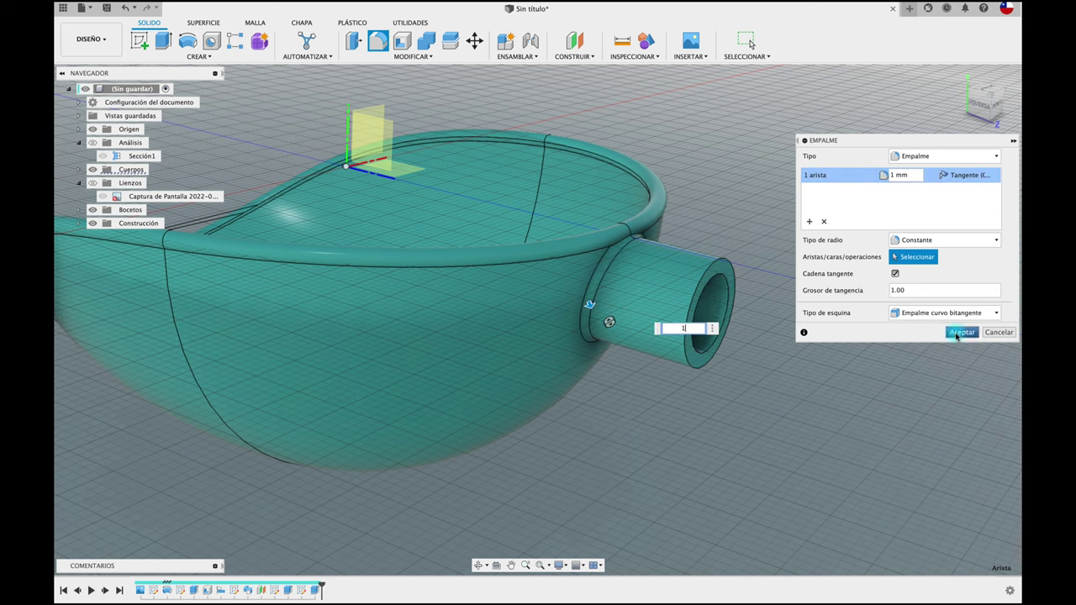
{"action": "left_click", "coordinate": [961, 332]}
- Fillet the socket end's outer edge with a 1 mm radius
{"action": "middle_click_drag", "start_coordinate": [823, 267], "coordinate": [639, 329], "text": "shift"}
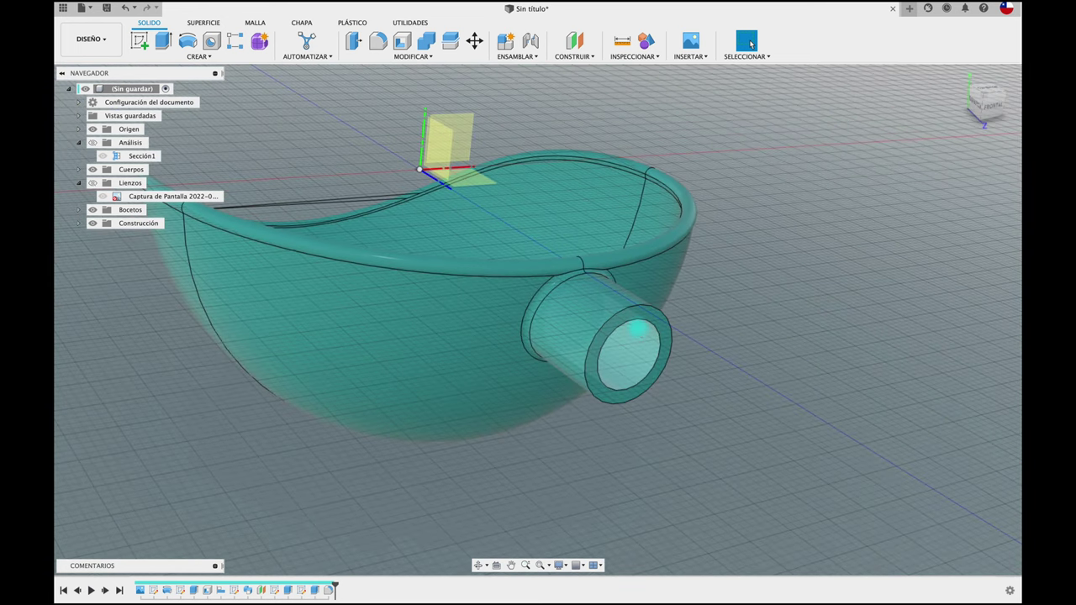
{"action": "left_click", "coordinate": [377, 41]}
{"action": "left_click", "coordinate": [640, 306]}
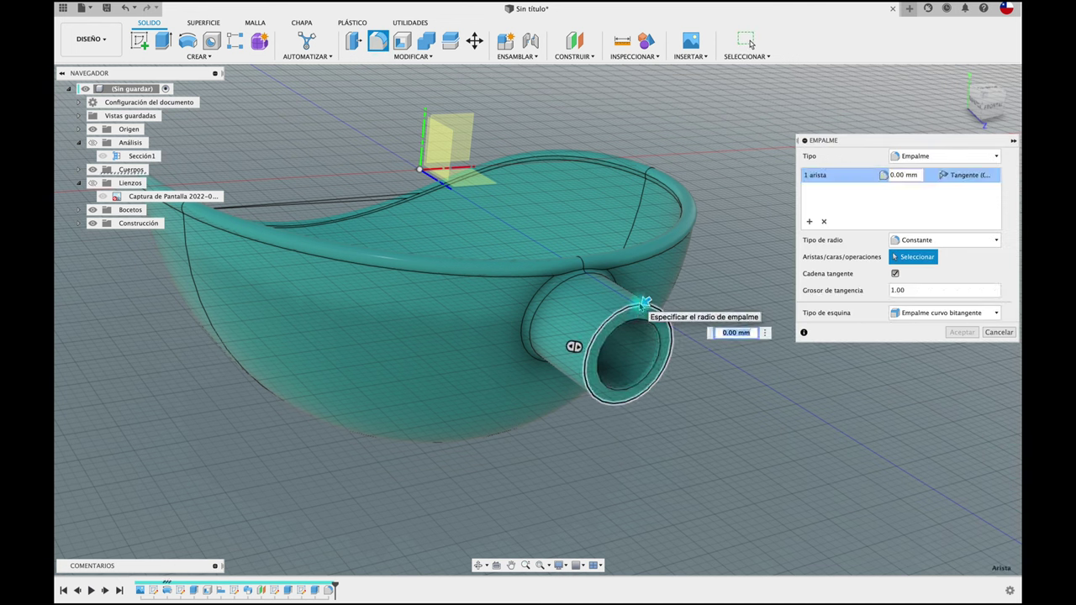
{"action": "type", "text": "2"}
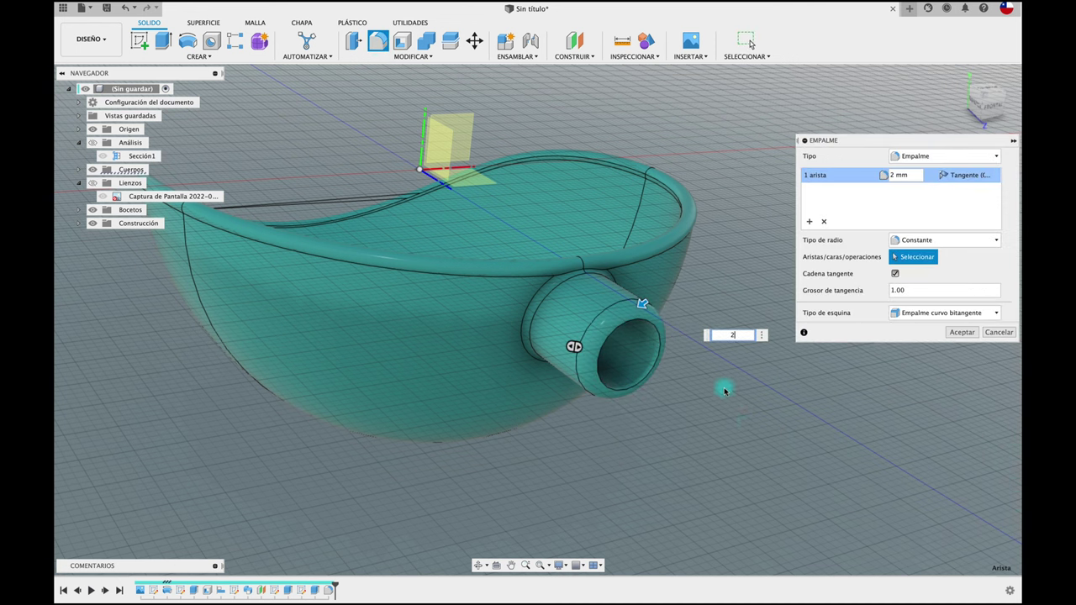
{"action": "type", "text": "."}
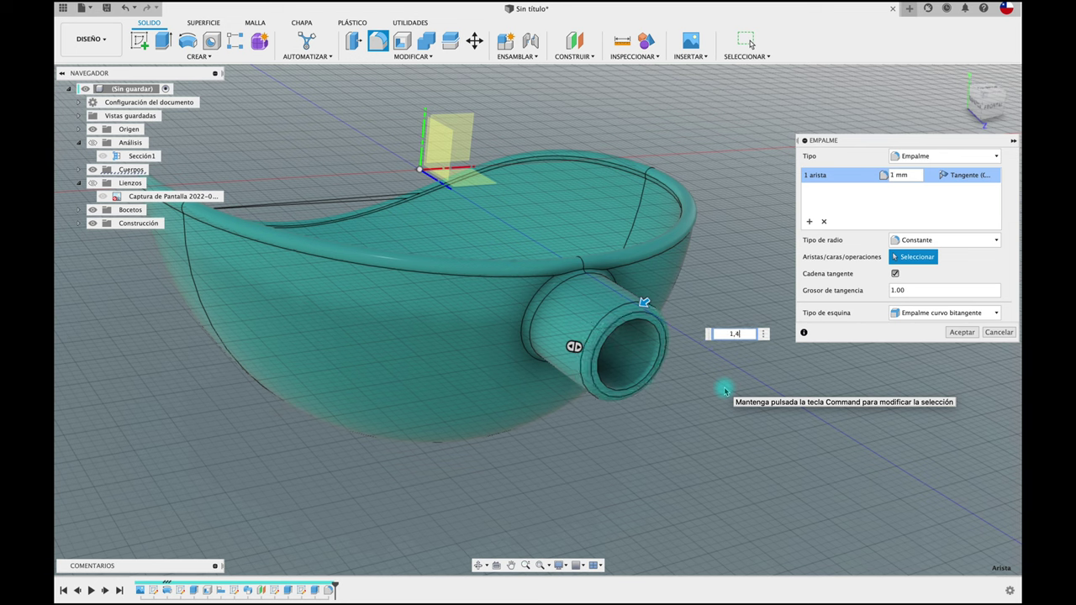
{"action": "key", "text": "BackSpace"}
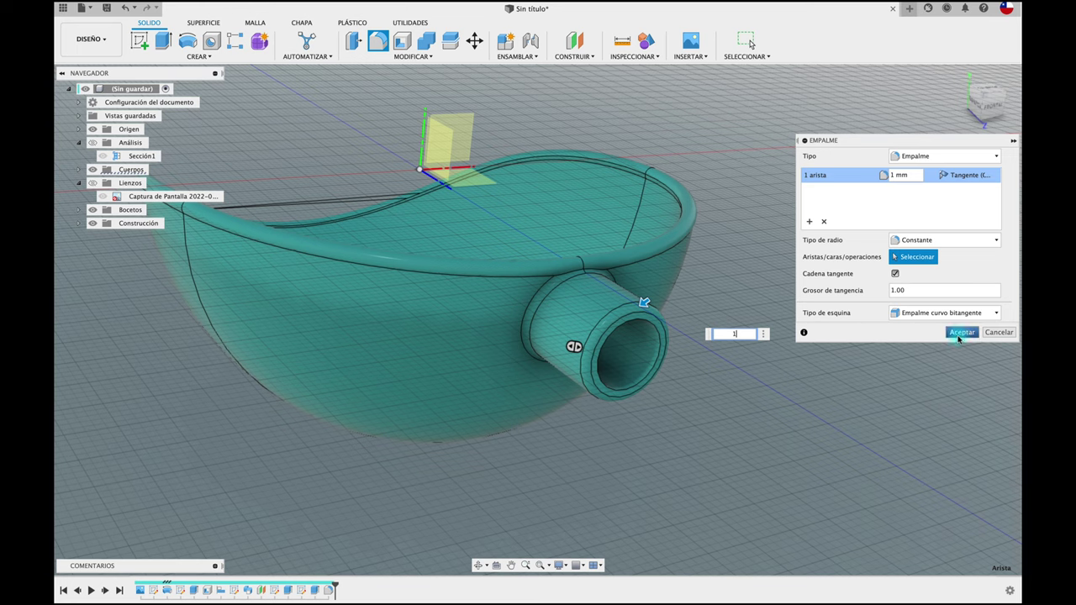
{"action": "left_click", "coordinate": [961, 333]}
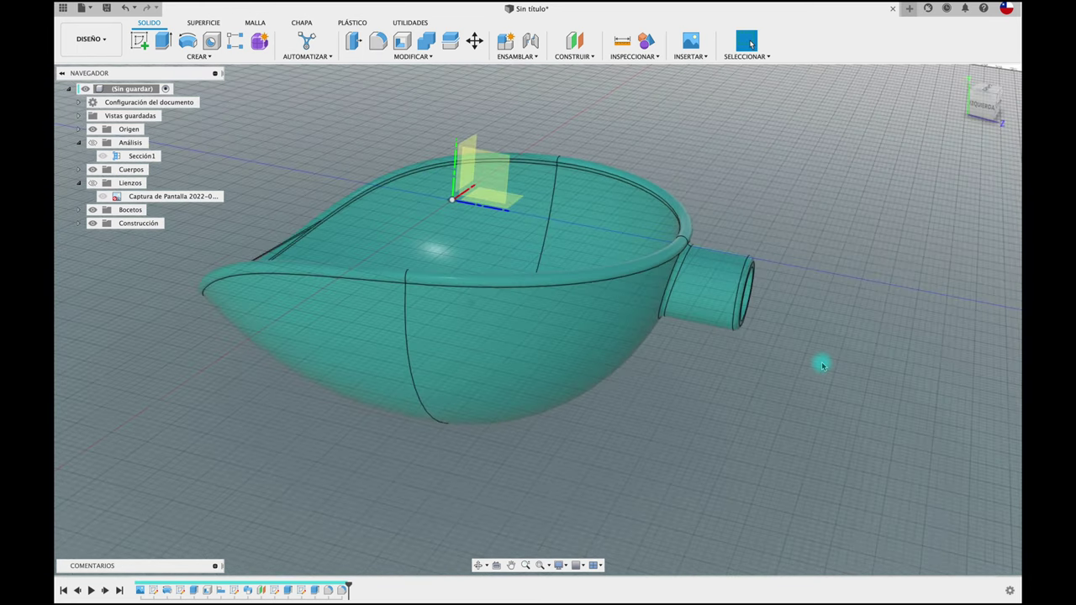
{"action": "middle_click_drag", "start_coordinate": [822, 365], "coordinate": [826, 299], "text": "shift"}
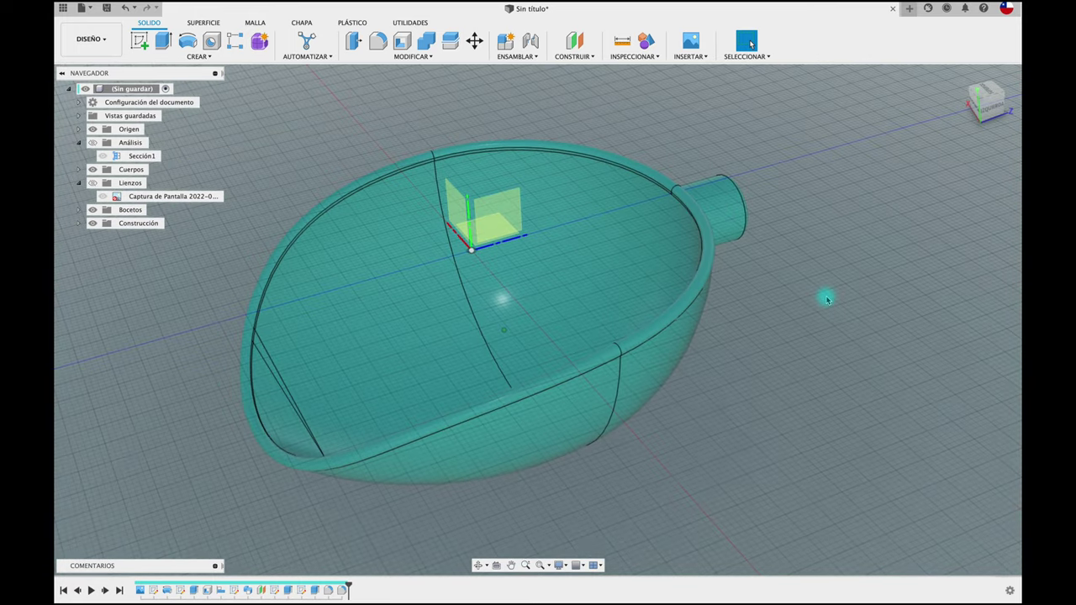
{"action": "scroll", "coordinate": [826, 299], "scroll_direction": "down", "scroll_amount": 2}
{"action": "middle_click_drag", "start_coordinate": [827, 299], "coordinate": [849, 270], "text": "shift"}
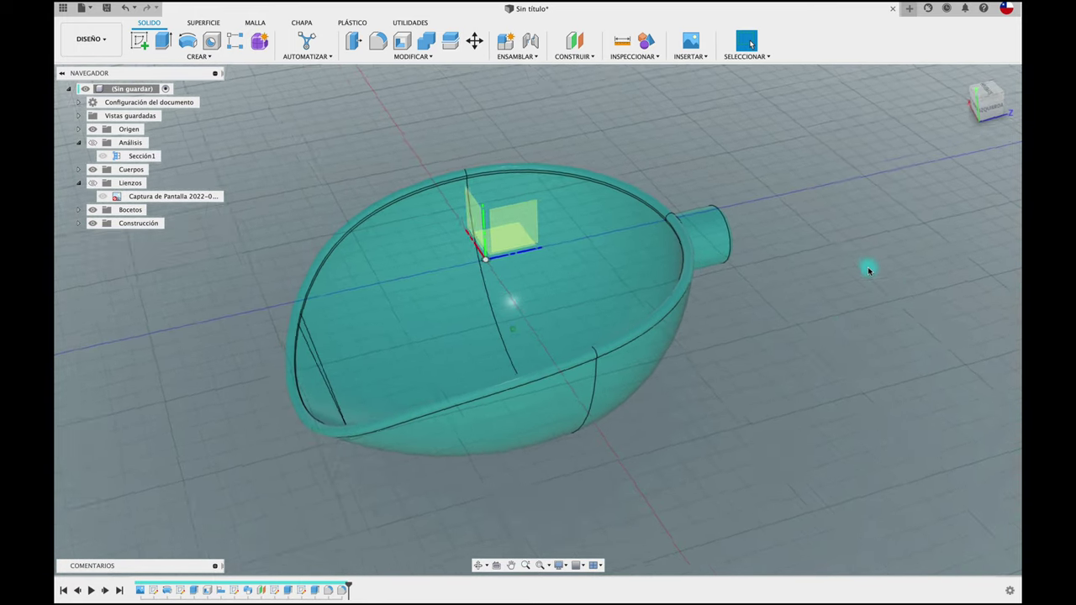
{"action": "scroll", "coordinate": [843, 269], "scroll_direction": "down", "scroll_amount": 3, "text": "shift"}
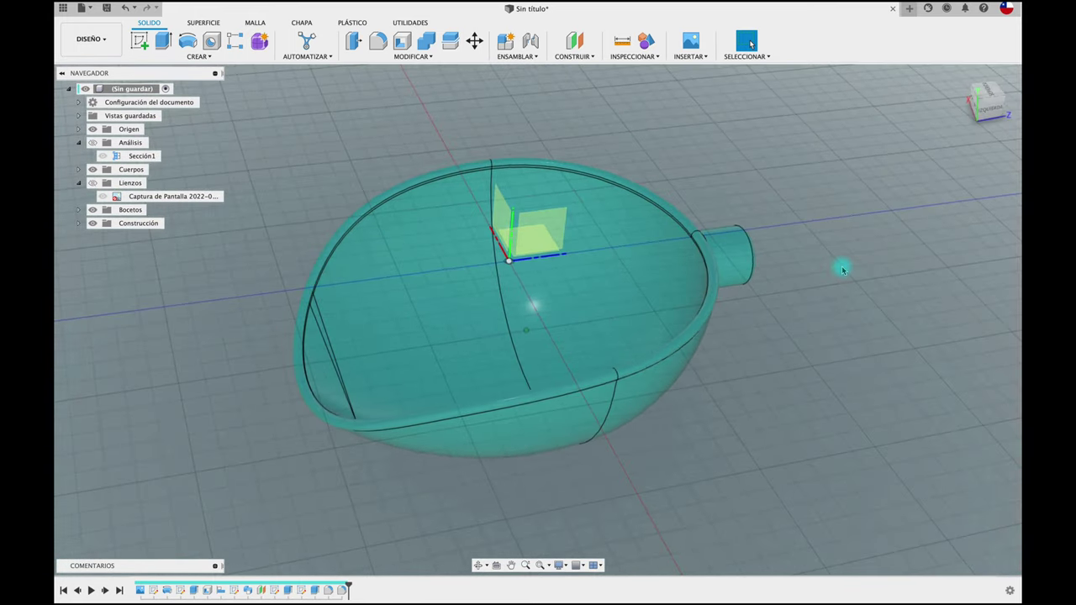
{"action": "scroll", "coordinate": [843, 269], "scroll_direction": "down", "scroll_amount": 2, "text": "shift"}
{"action": "scroll", "coordinate": [843, 268], "scroll_direction": "up", "scroll_amount": 3, "text": "shift"}
{"action": "mouse_move", "coordinate": [844, 269]}
{"action": "middle_mouse_down", "text": "shift"}
{"action": "mouse_move", "coordinate": [810, 241]}
{"action": "mouse_move", "coordinate": [815, 252]}
{"action": "mouse_move", "coordinate": [824, 171]}
{"action": "middle_mouse_up", "text": "shift"}
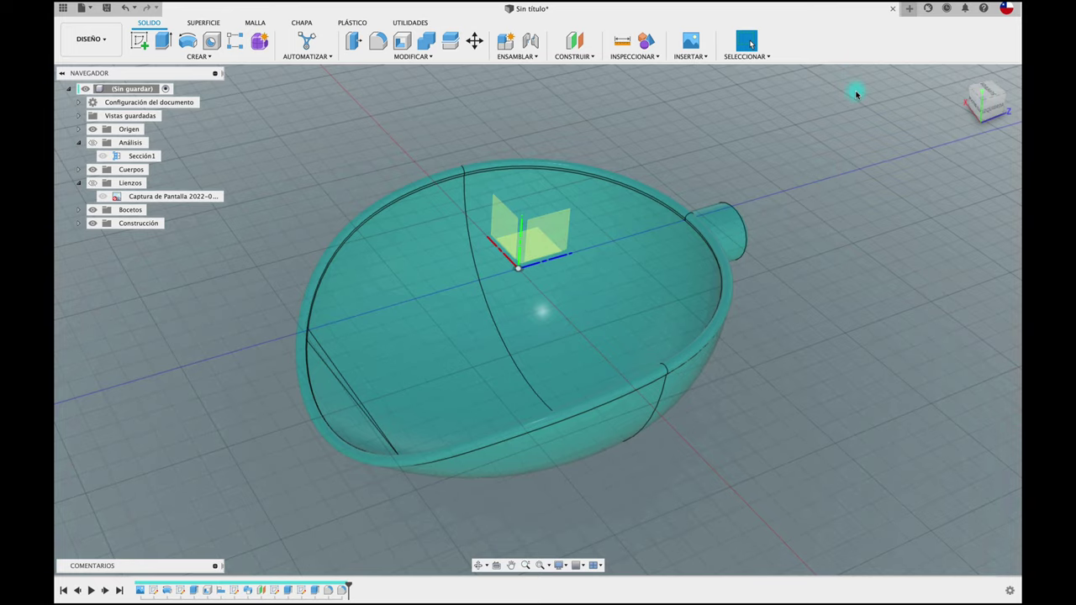